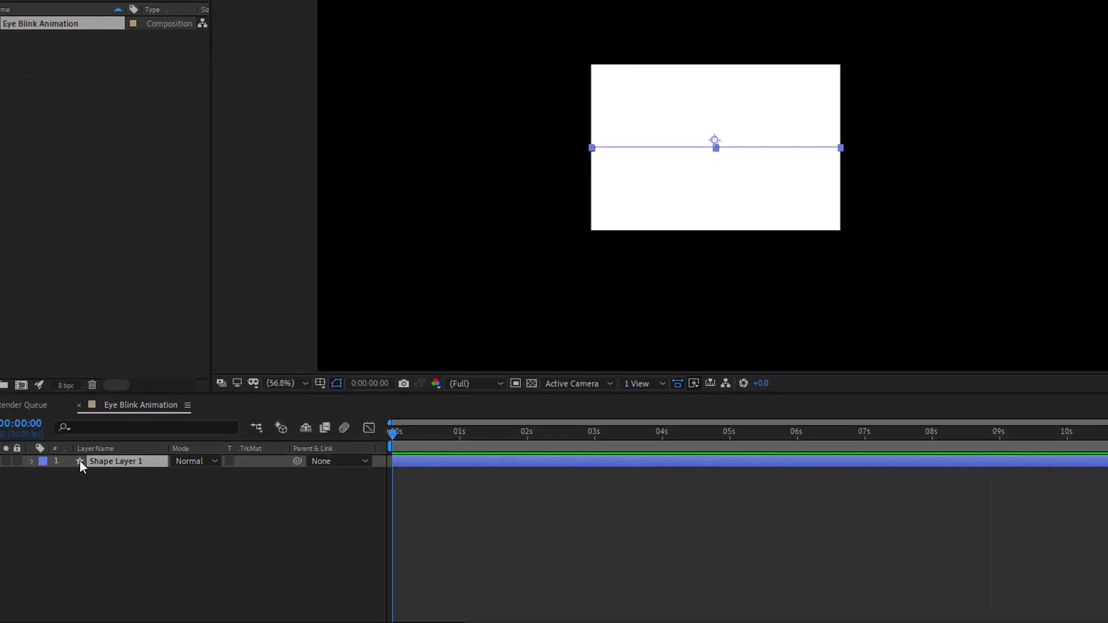
- Rename the white shape layer to Eye White
right_click(142, 446)
click(150, 422)
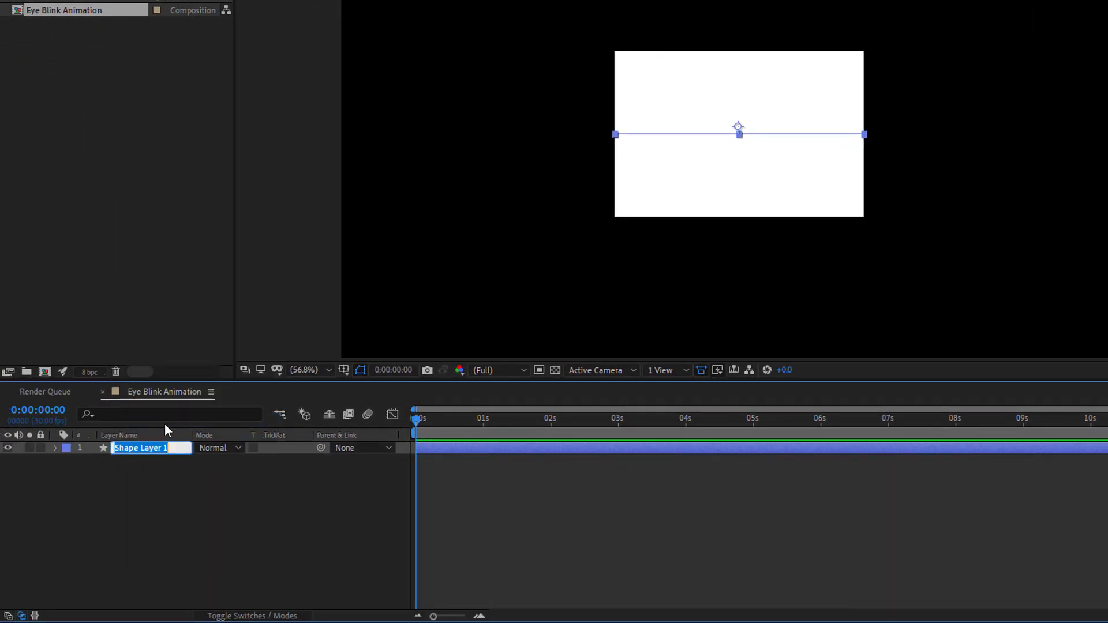
text(Eye White)
key(Return)
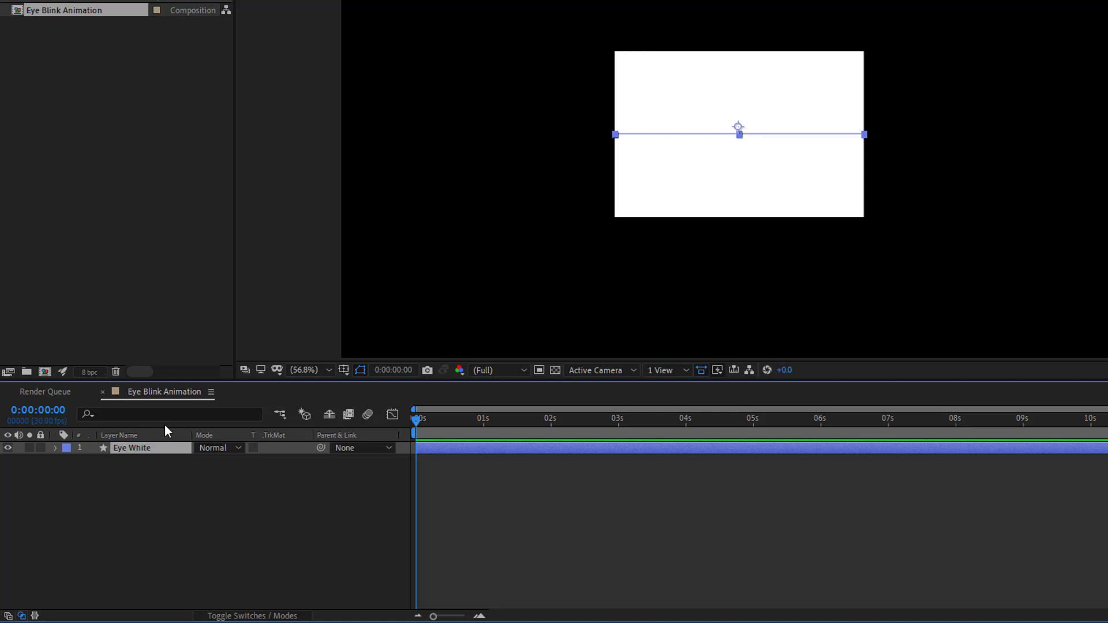
- Set the line cap of the Eye White layer's stroke to Round Cap and collapse its properties
click(55, 448)
click(67, 461)
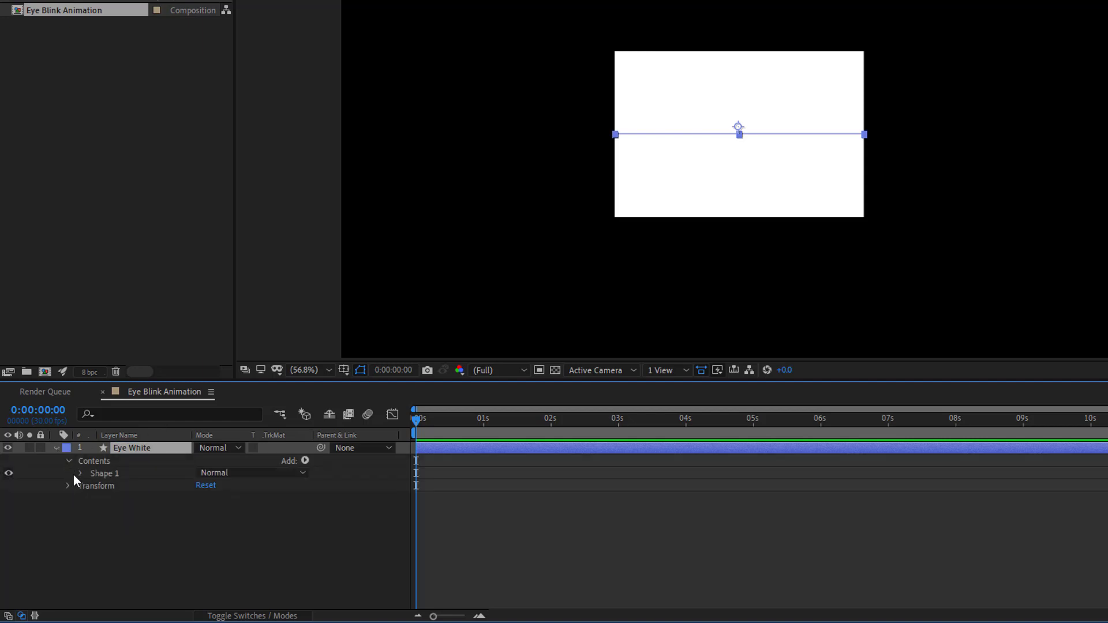
click(81, 473)
click(93, 498)
click(225, 541)
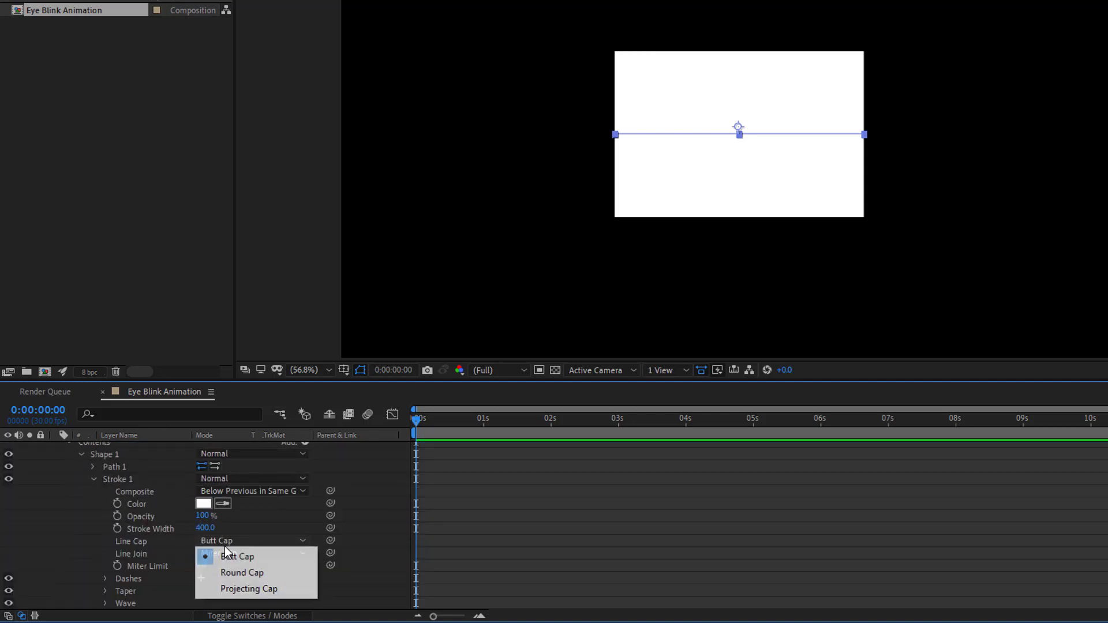
click(268, 572)
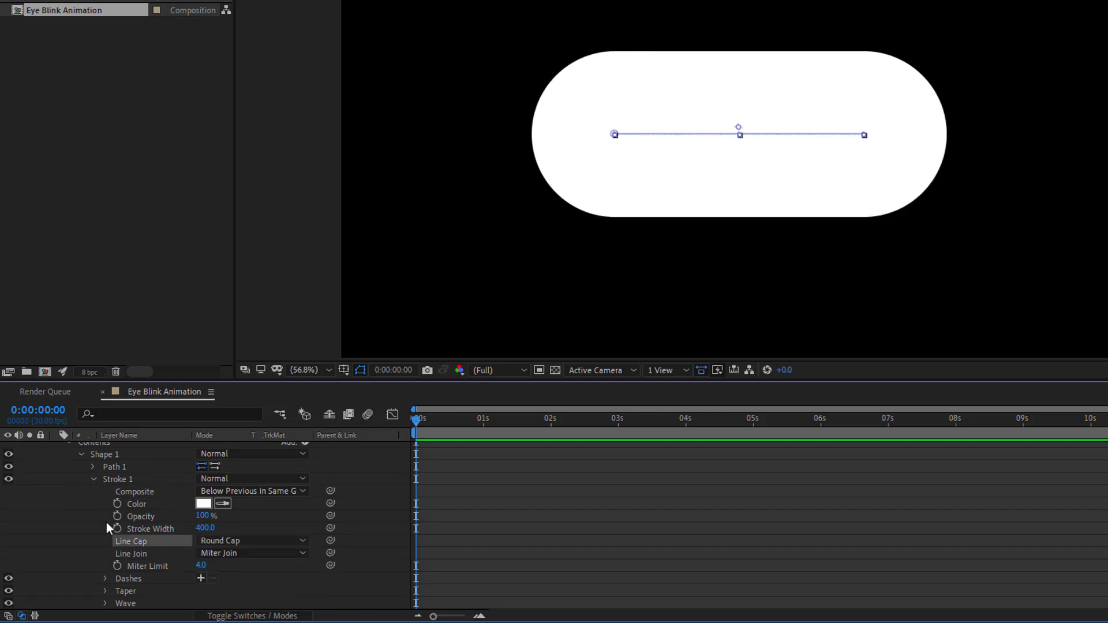
click(94, 480)
click(81, 472)
click(68, 460)
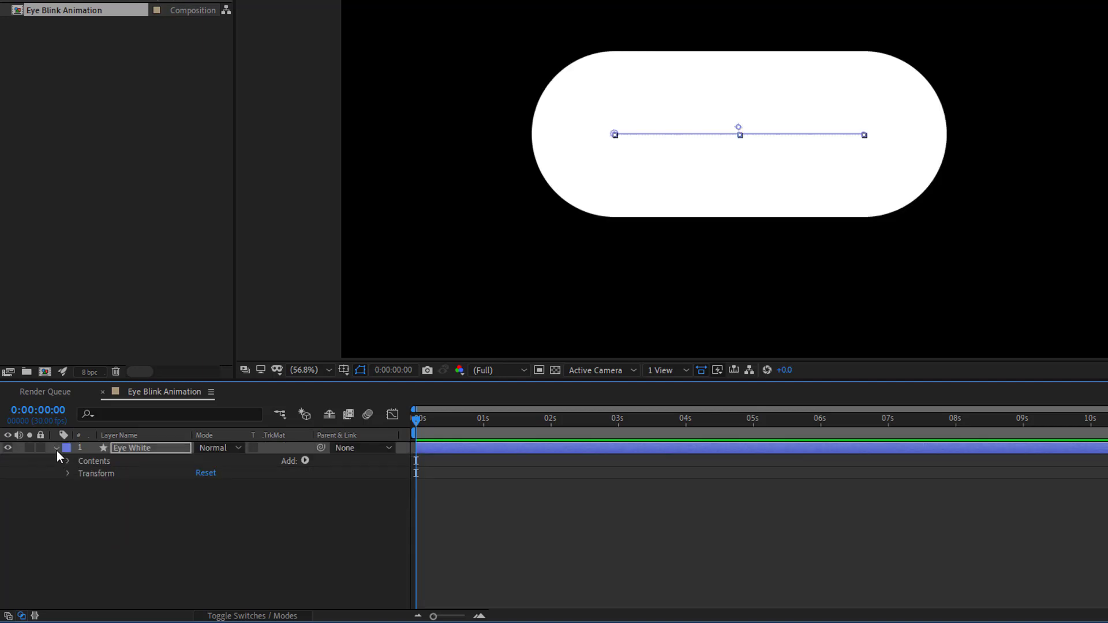
click(55, 448)
click(568, 536)
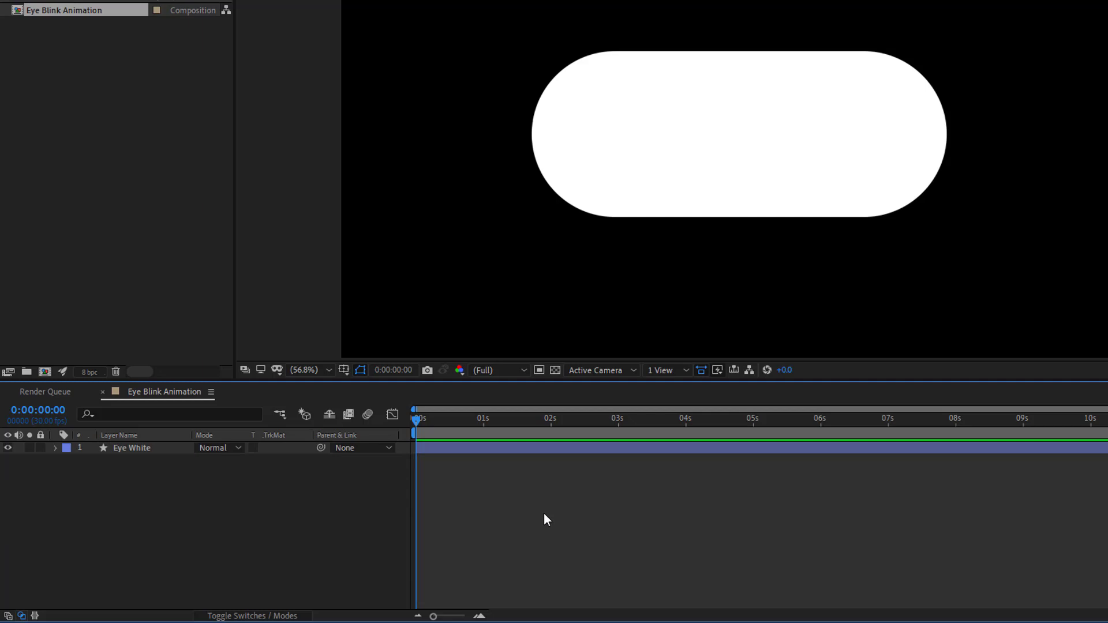
- Align the Eye White layer to the composition's vertical centre
click(469, 448)
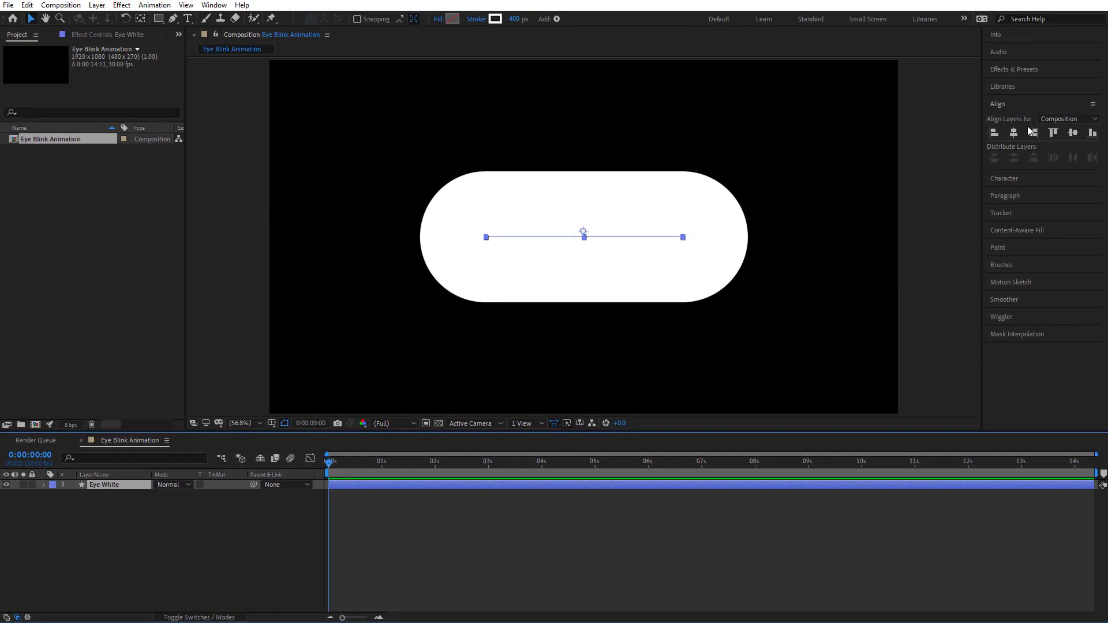
click(1071, 133)
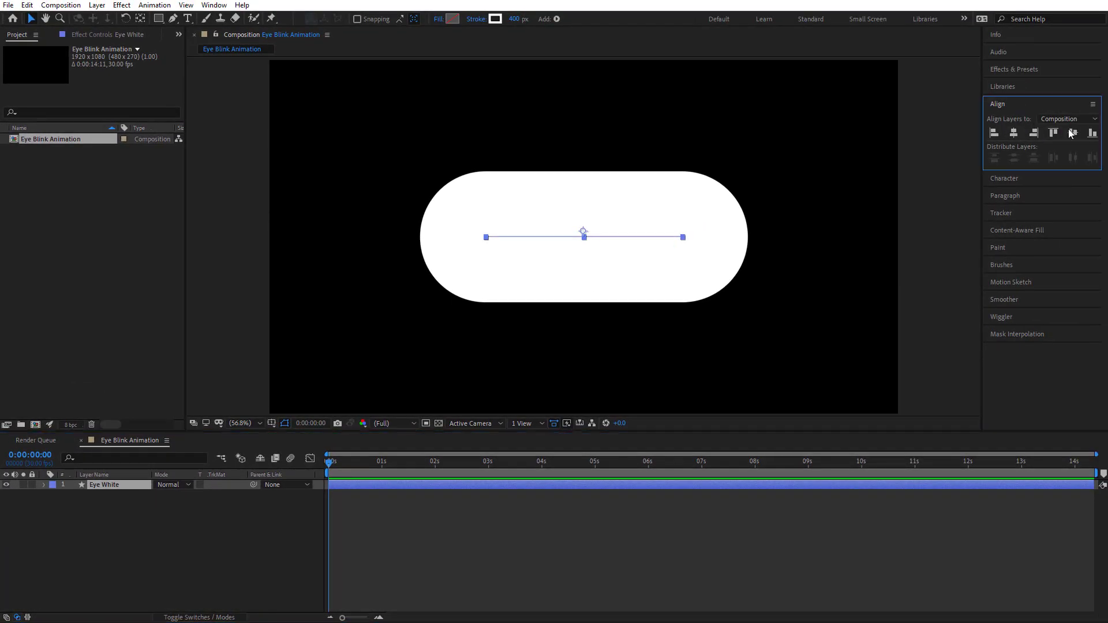
click(933, 188)
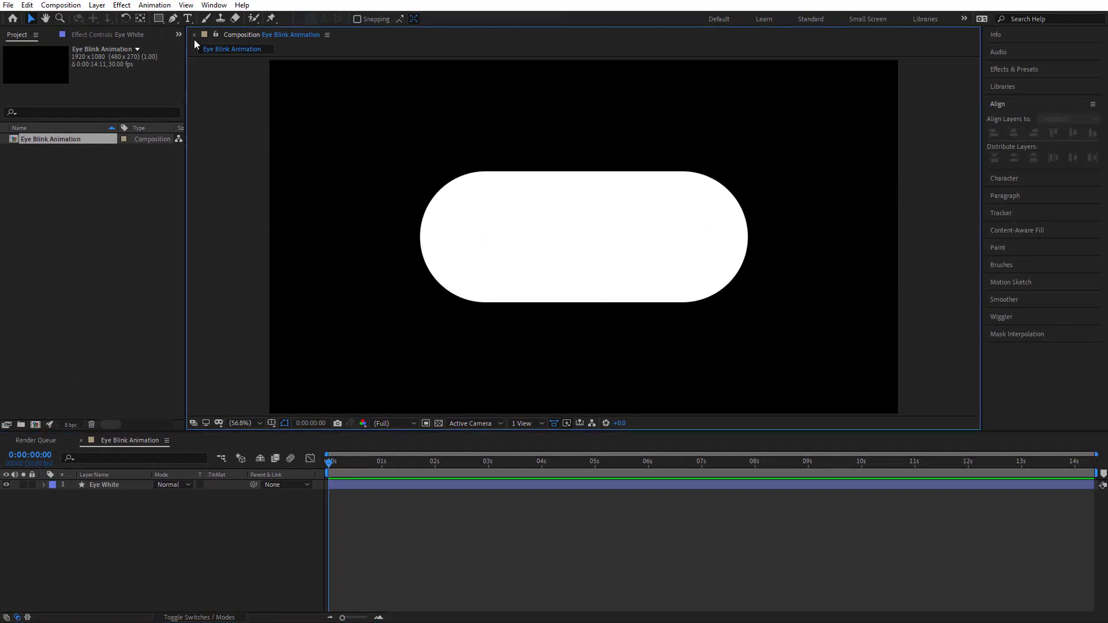
- Set up the Ellipse tool with a solid black fill and no stroke
mouse_move(159, 18)
mouse_down()
mouse_move(186, 19)
mouse_move(217, 45)
mouse_up()
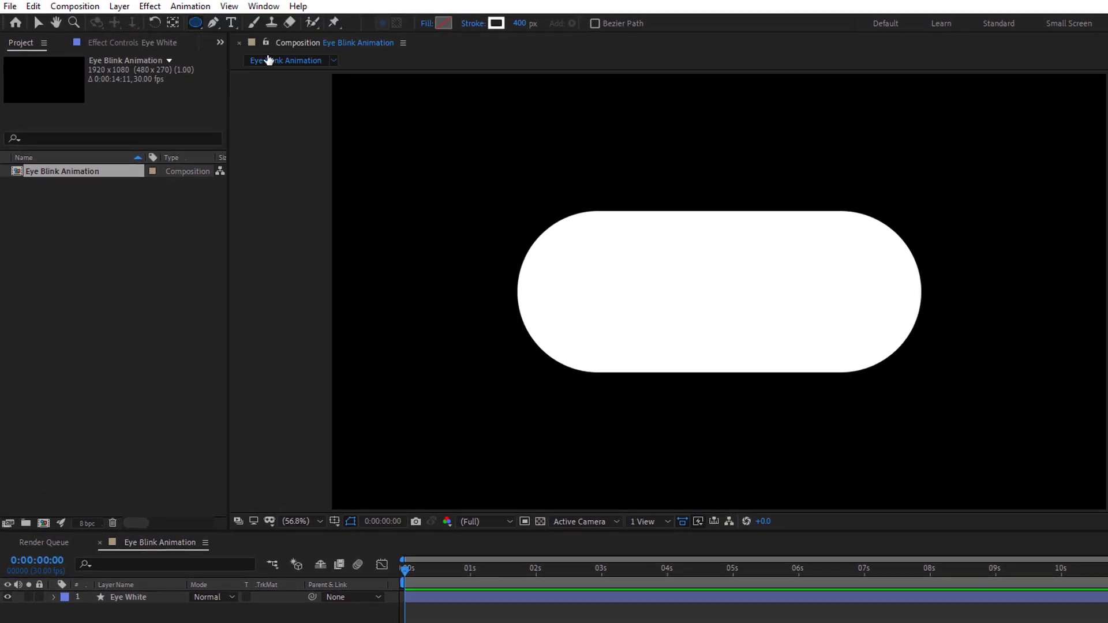
click(426, 24)
click(626, 335)
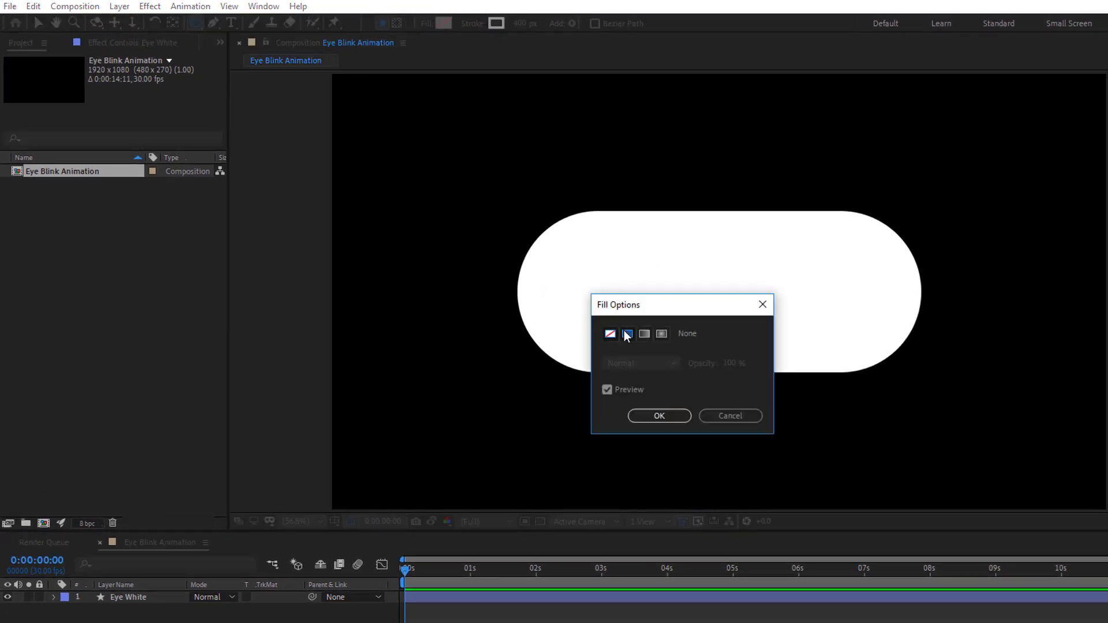
click(659, 414)
click(443, 23)
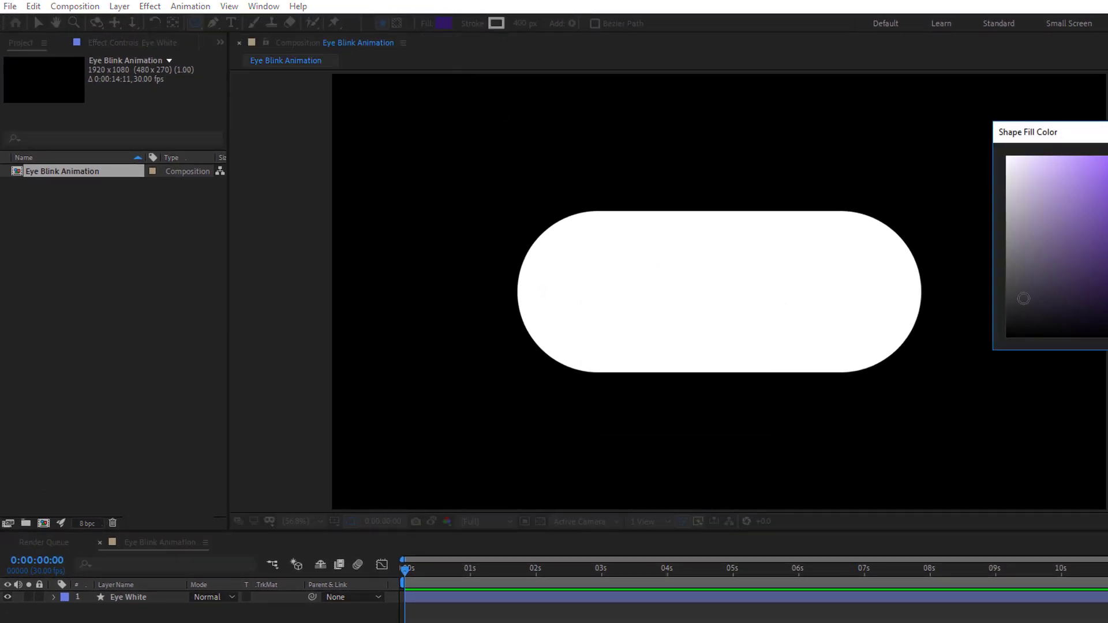
key(Return)
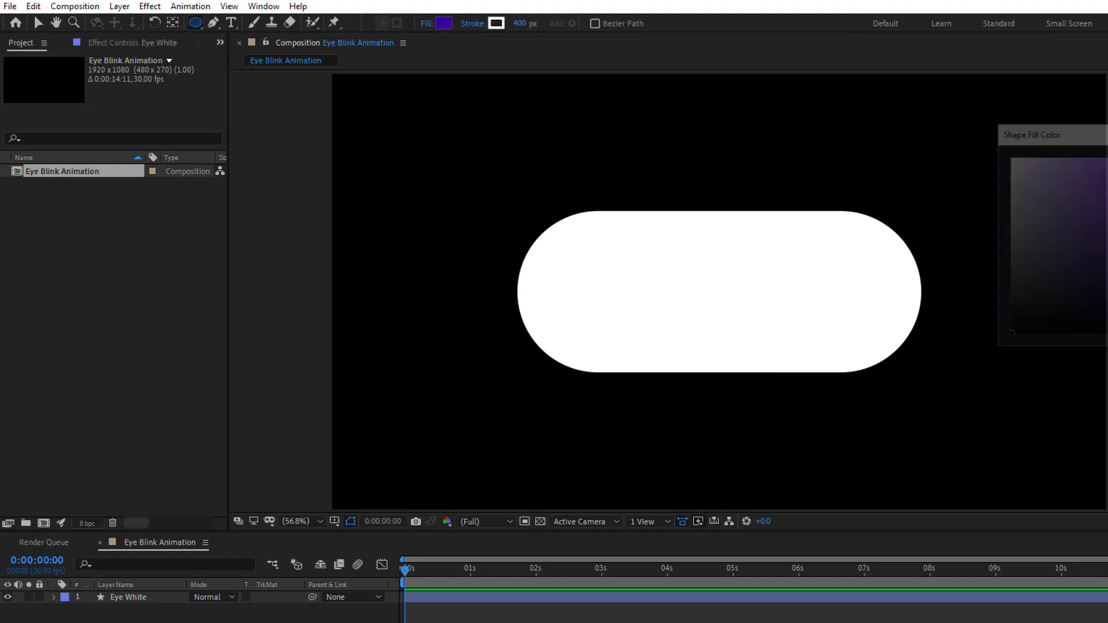
click(472, 24)
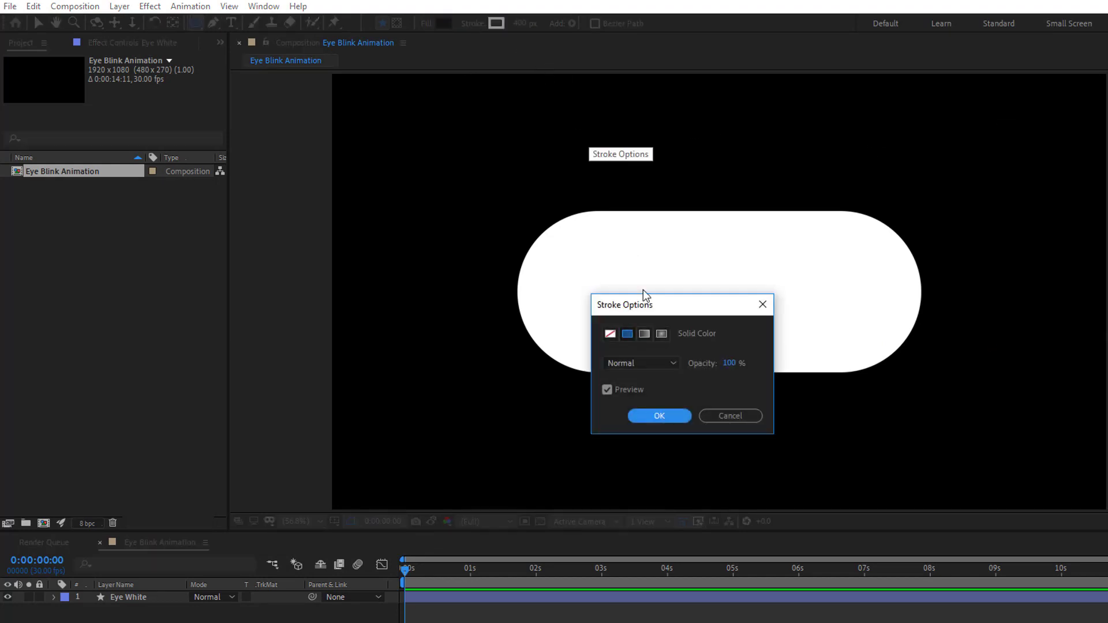
click(608, 331)
click(656, 415)
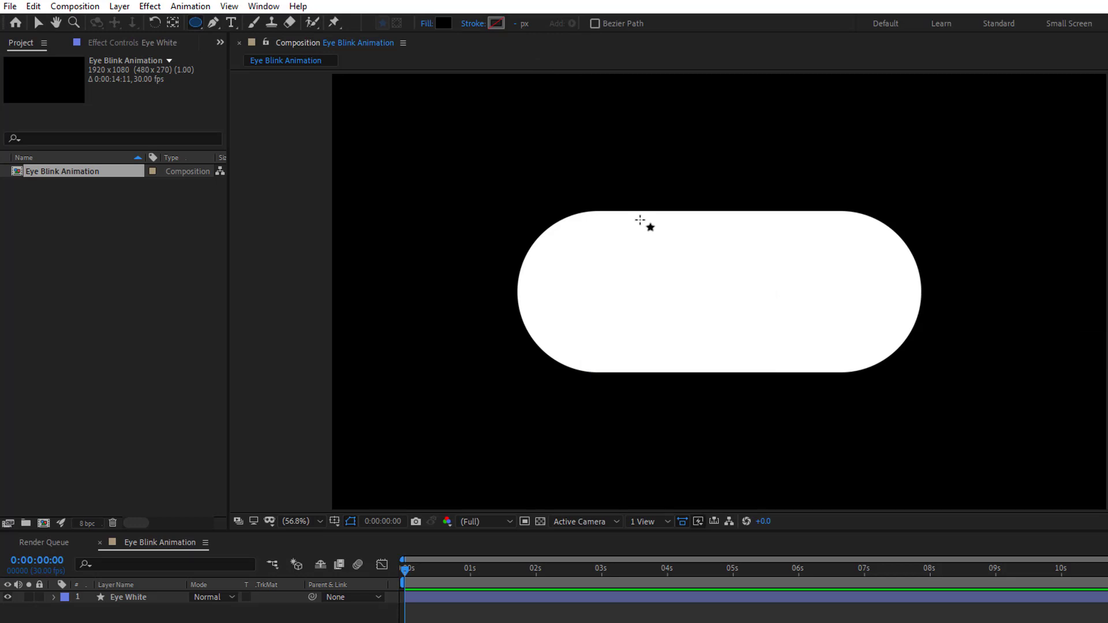
- Draw a black circle slightly taller than the white shape and centre it horizontally and vertically in the composition
drag(640, 219, 806, 348)
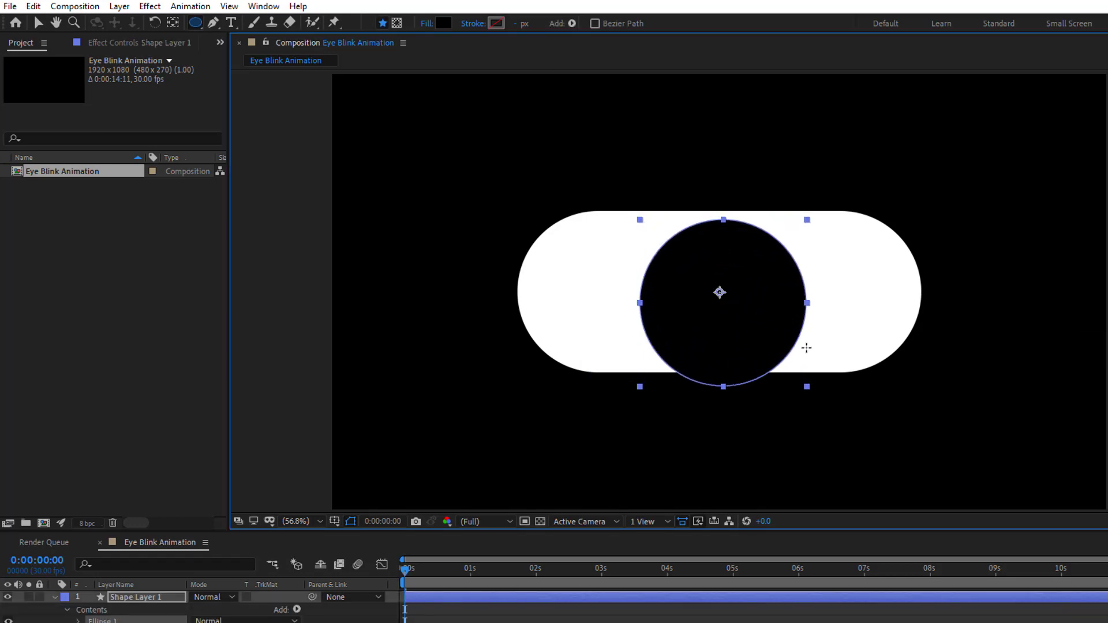
click(39, 23)
drag(763, 280, 767, 275)
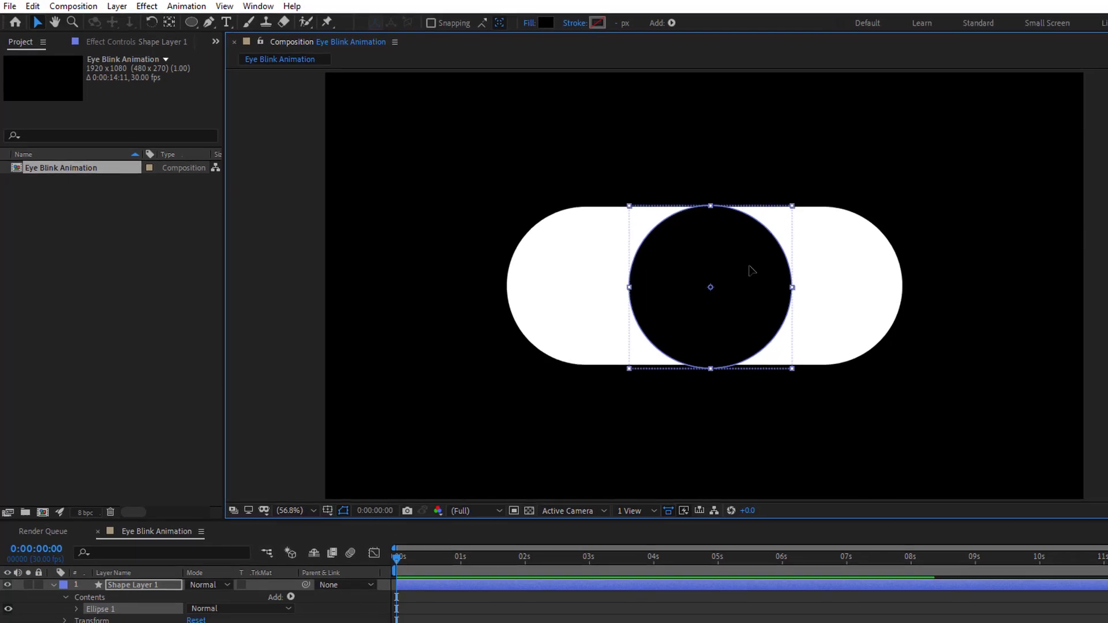
click(1013, 133)
click(1072, 133)
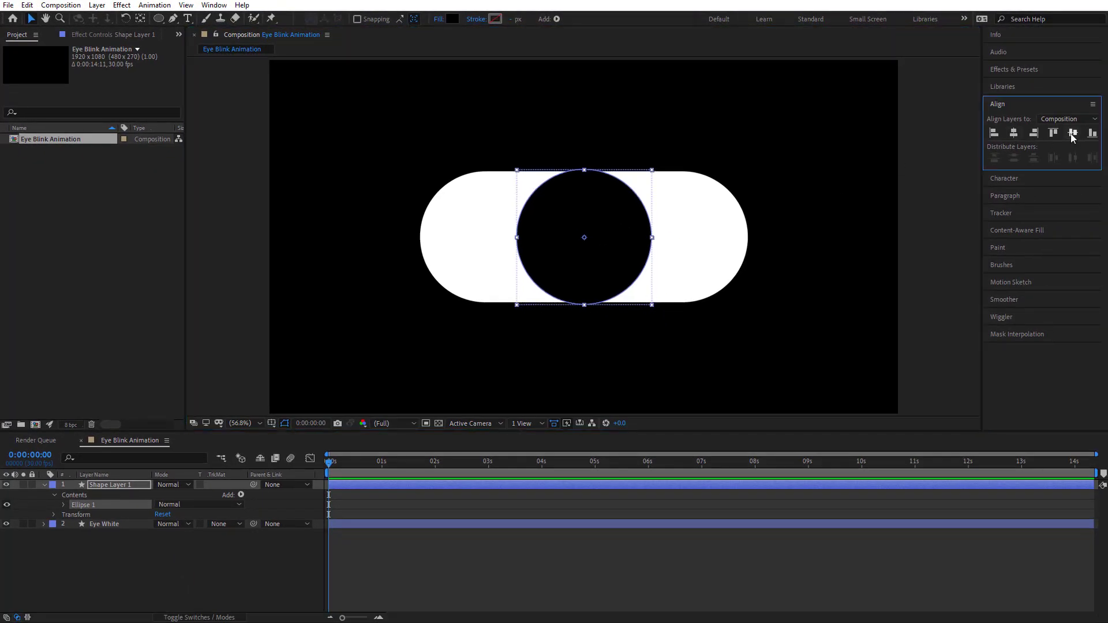
click(789, 200)
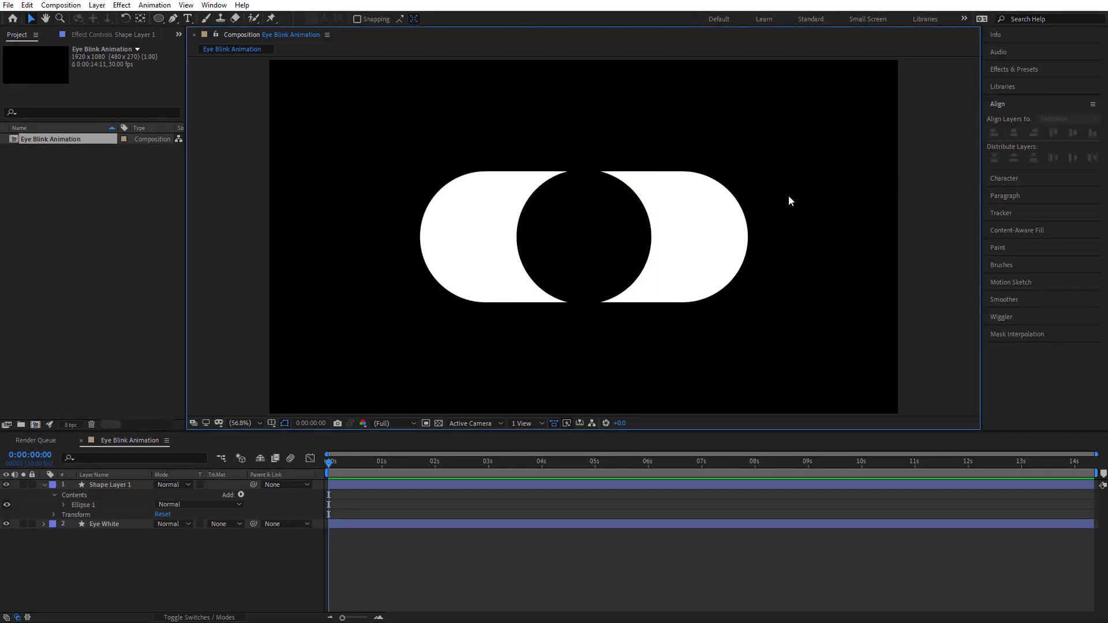
- Move the black circle layer's anchor point to the circle's centre and realign the layer horizontally to the composition's centre
click(622, 229)
click(141, 19)
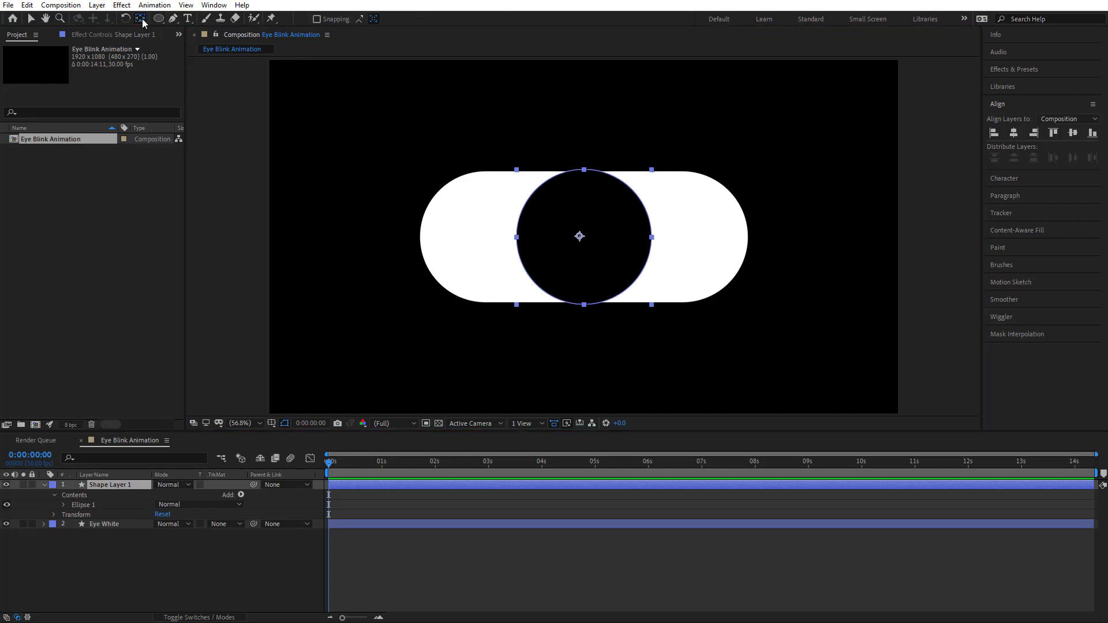
drag(579, 238, 597, 251)
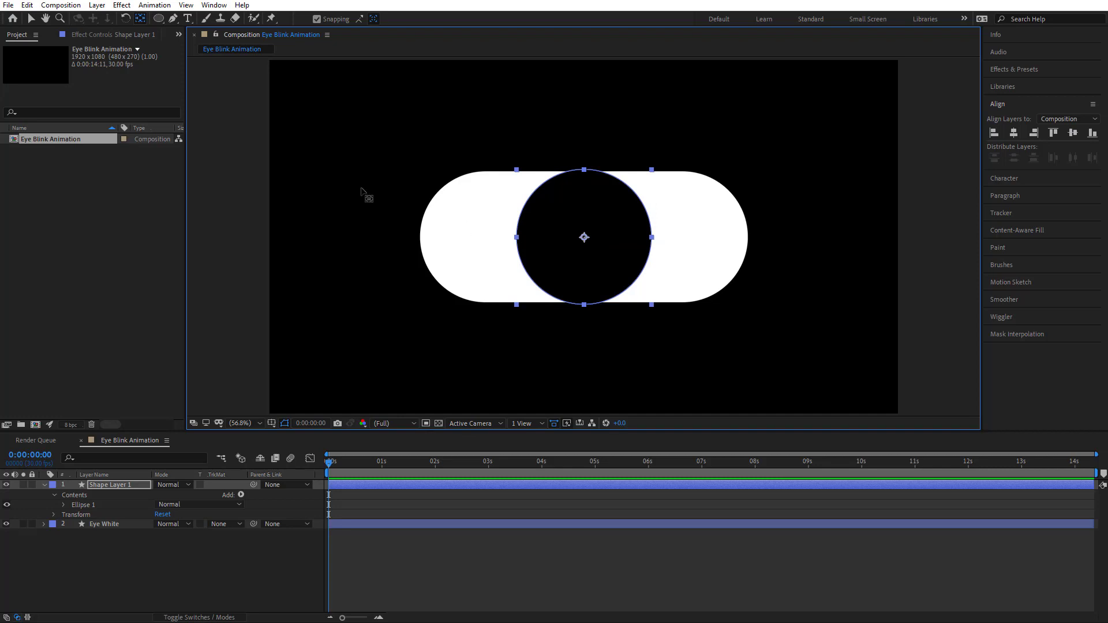
click(33, 23)
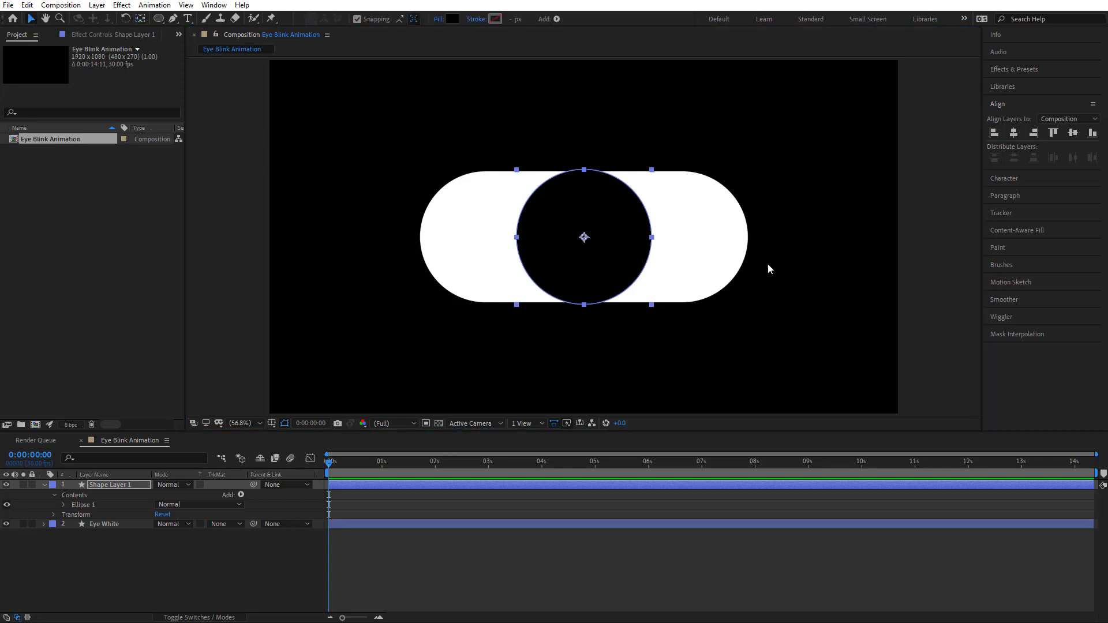
click(1014, 133)
click(929, 182)
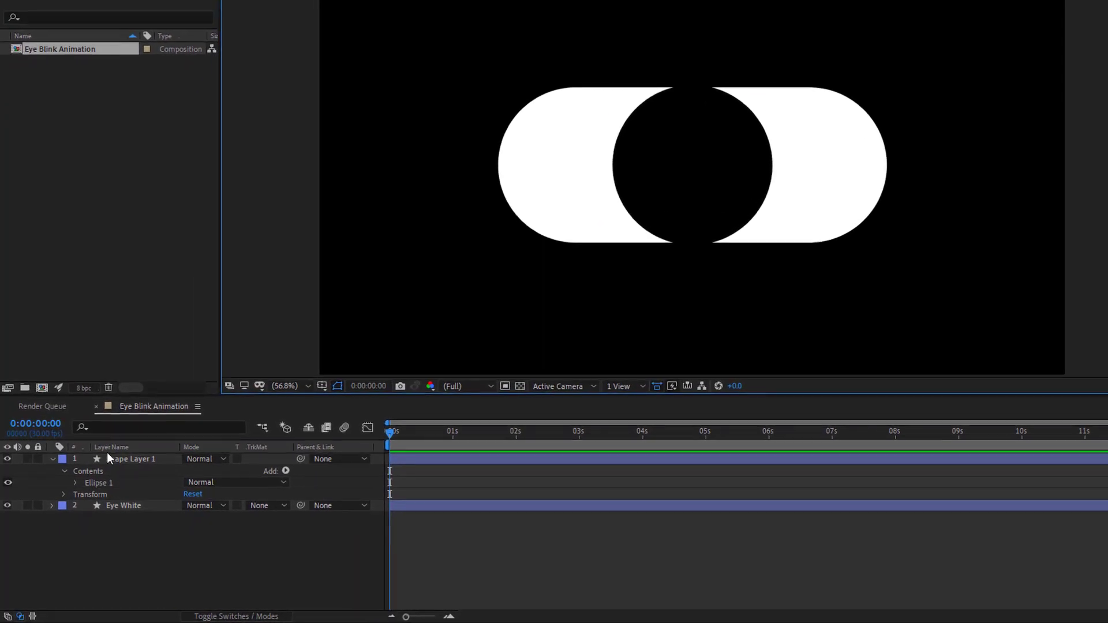
- Rename the black circle's layer to Eye Ball, collapse its properties and lock it
right_click(128, 458)
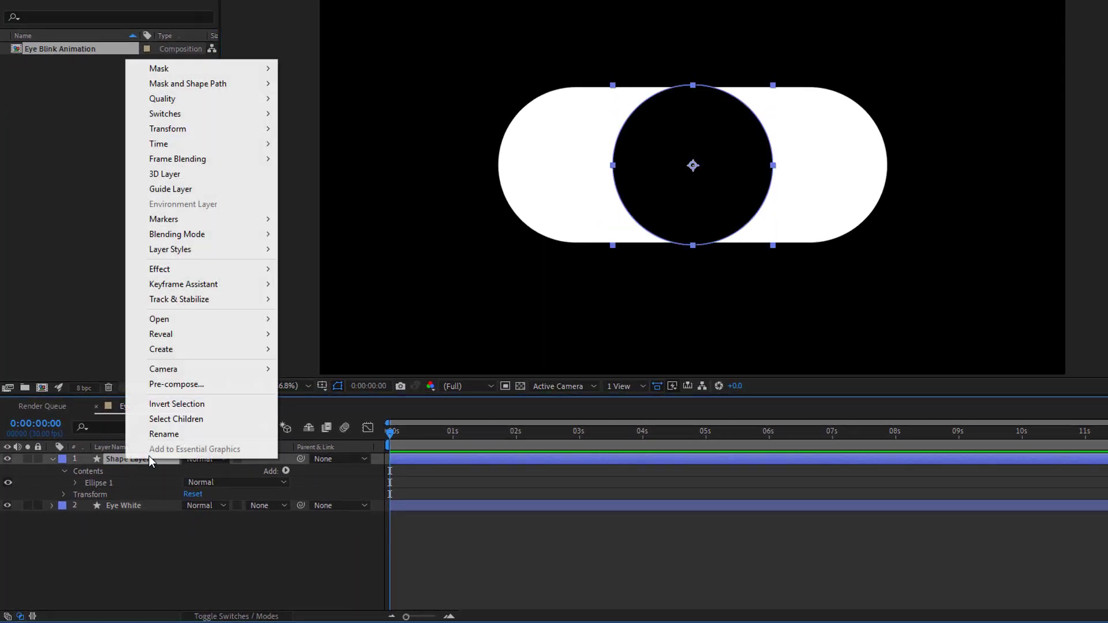
click(158, 435)
text(Ey)
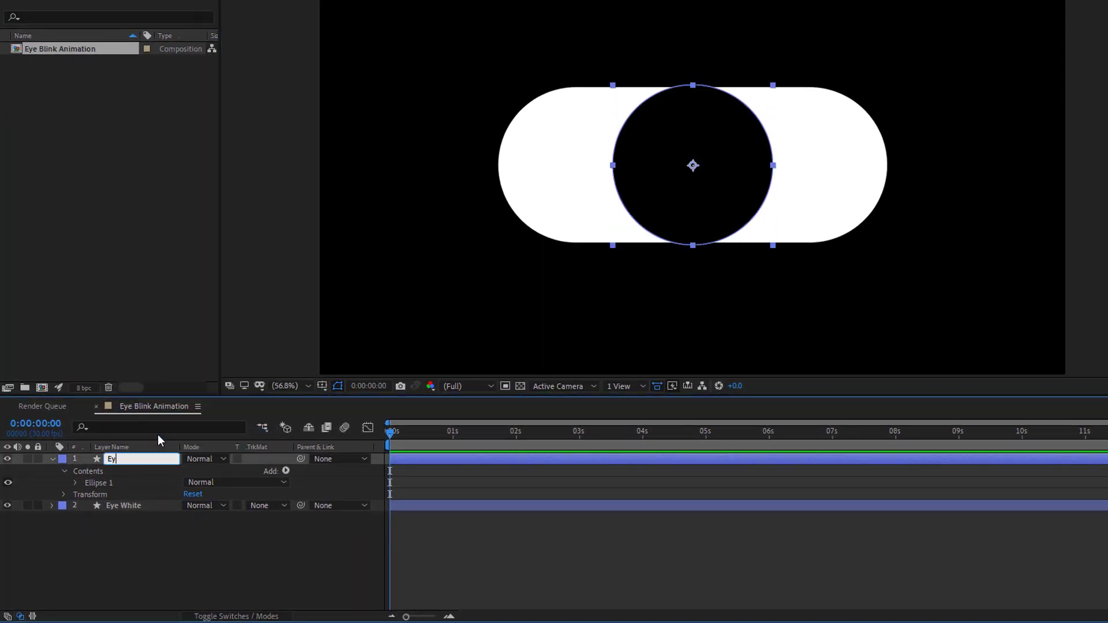
text(e Ball)
key(Return)
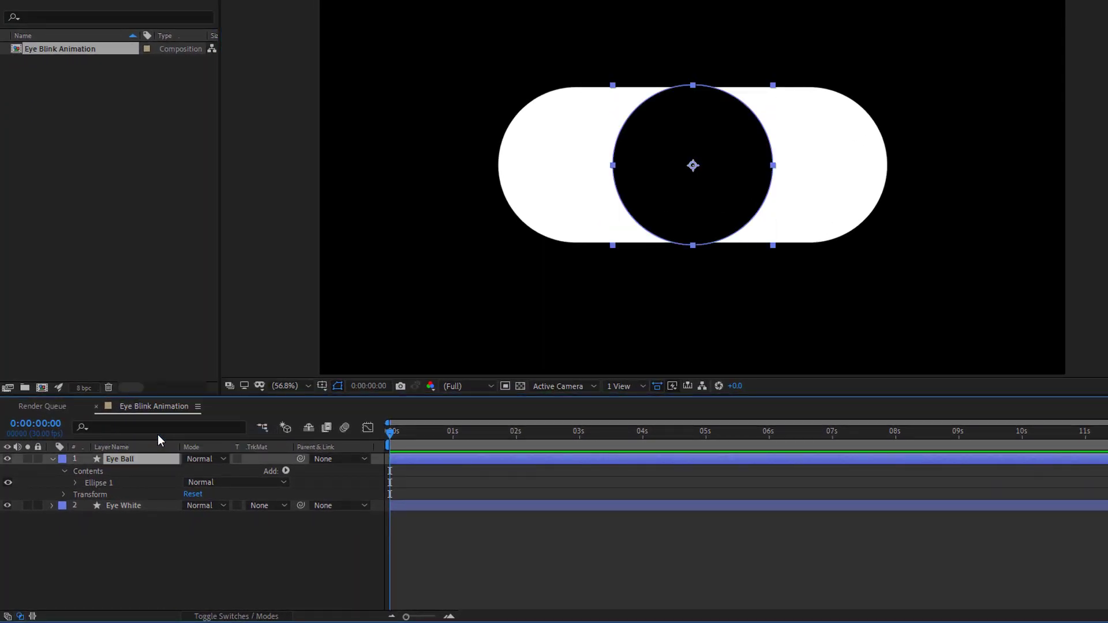
click(52, 459)
click(38, 459)
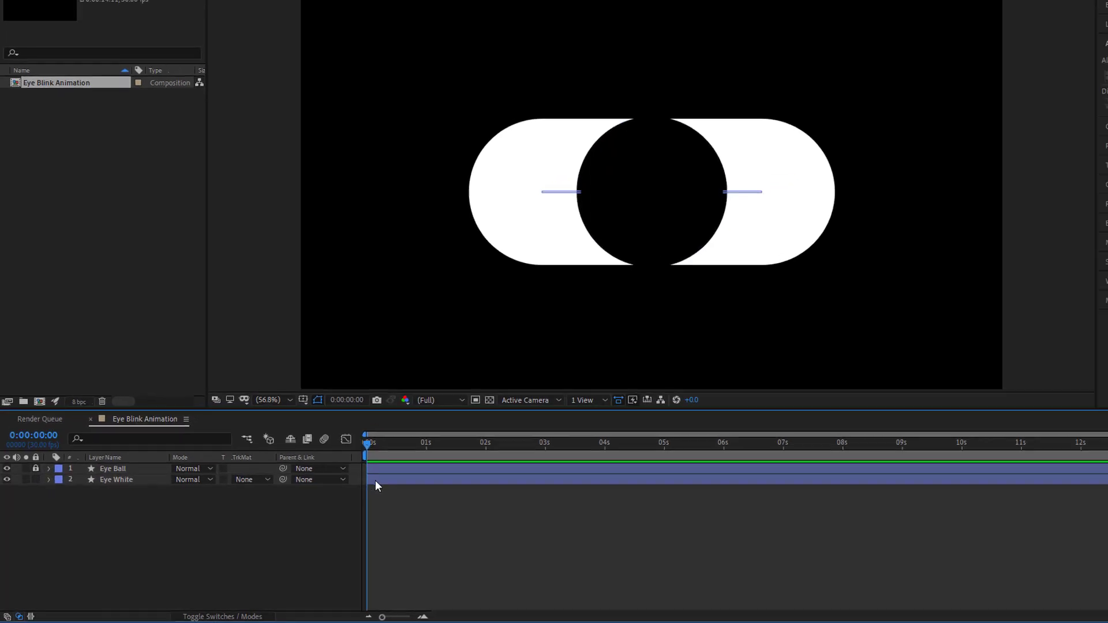
- Show the rulers and place vertical guides at the white eye shape's left and right ends
click(1057, 219)
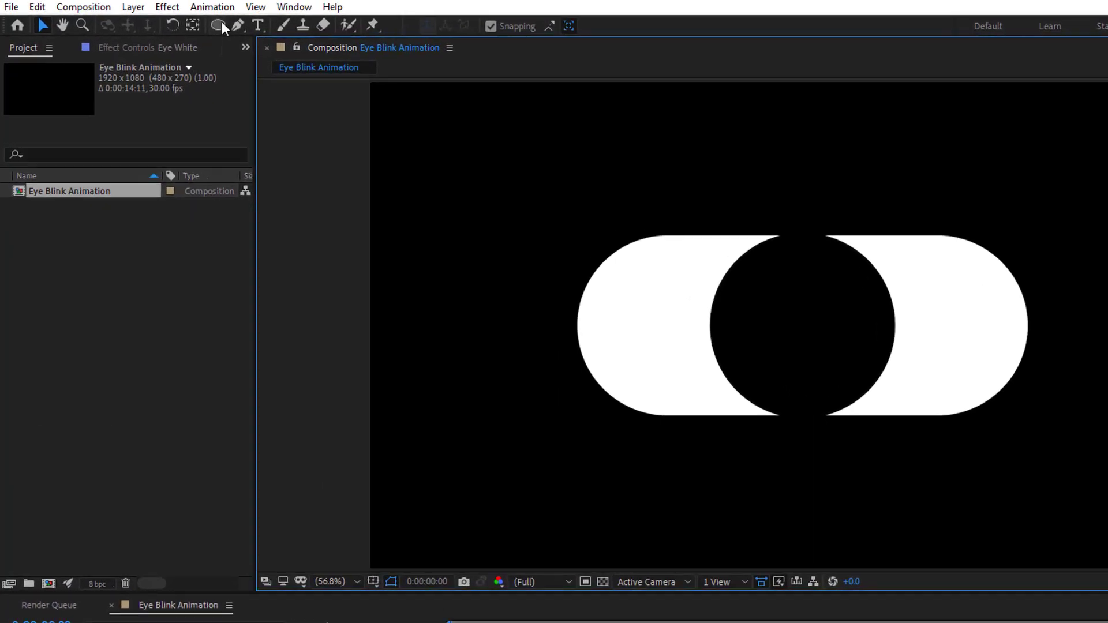
click(187, 5)
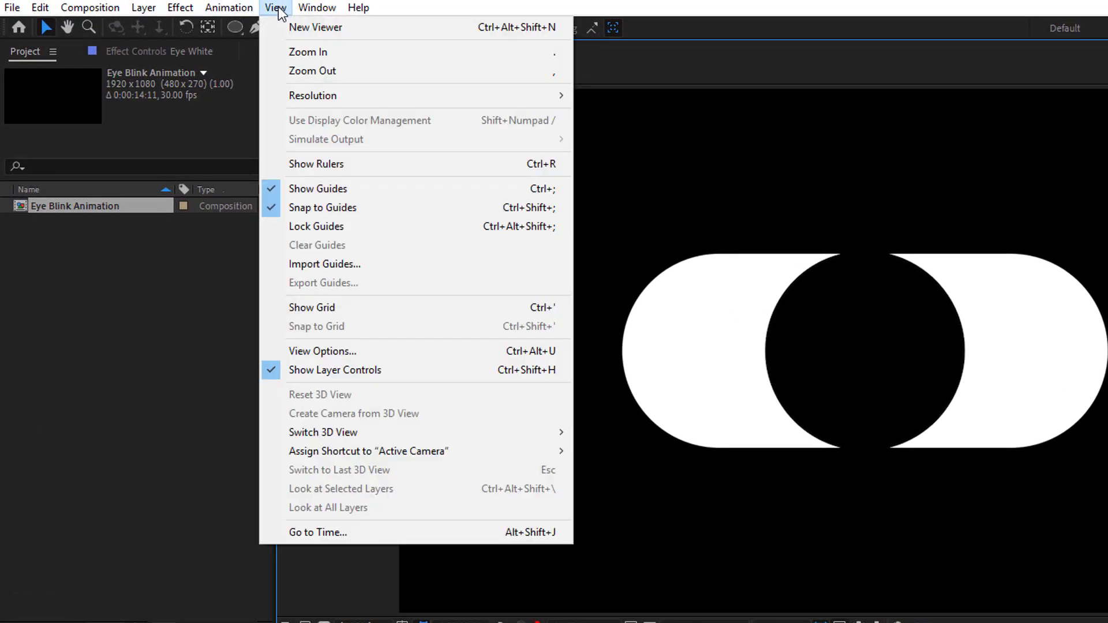
click(364, 168)
drag(256, 186, 574, 226)
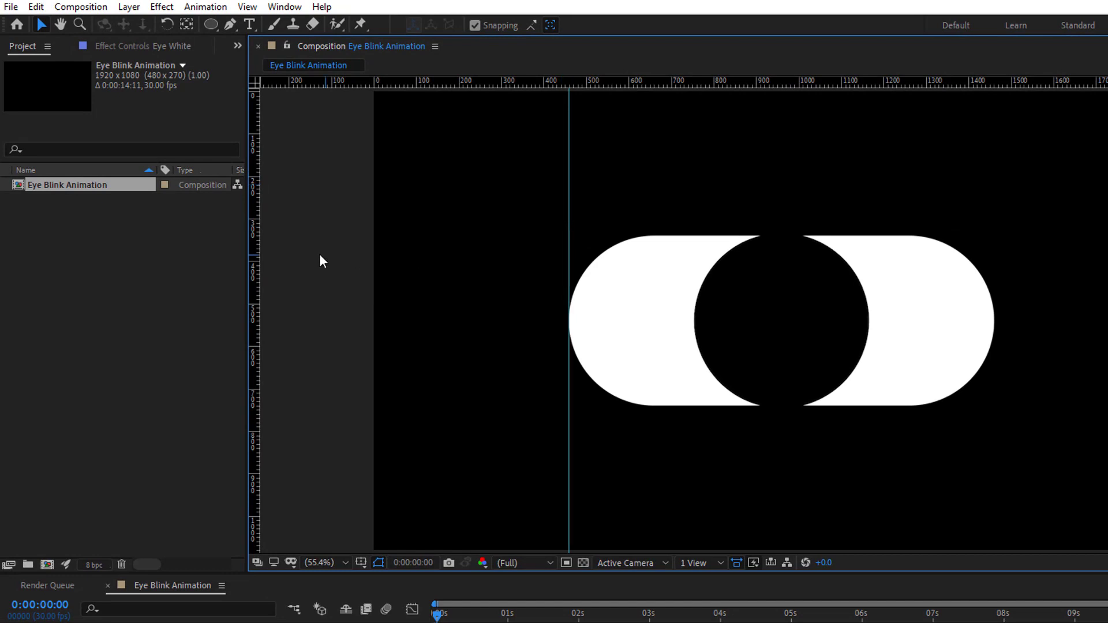
drag(256, 248, 993, 284)
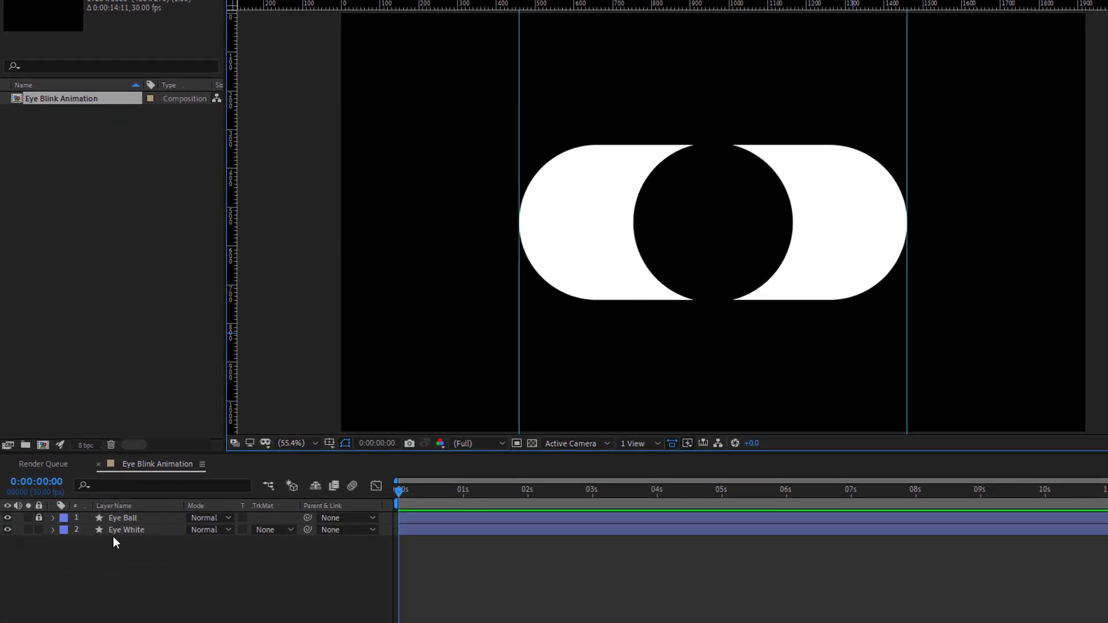
- Filter the Eye White layer's properties by "str" and add a Stroke Width keyframe at 0:00:00:00
click(116, 528)
click(107, 485)
text(s)
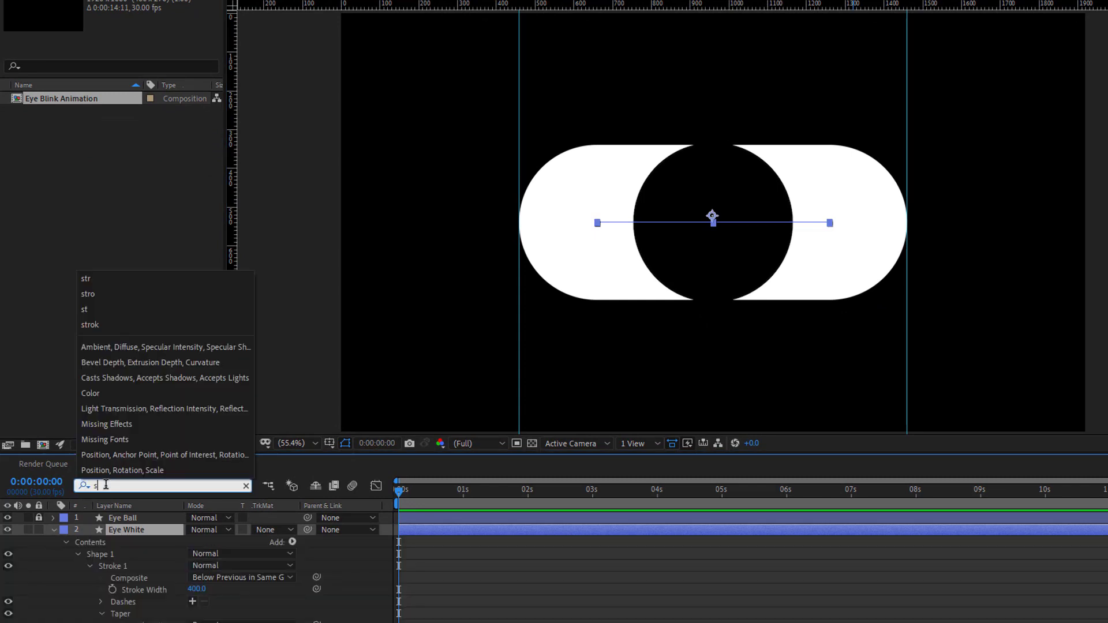
text(tr)
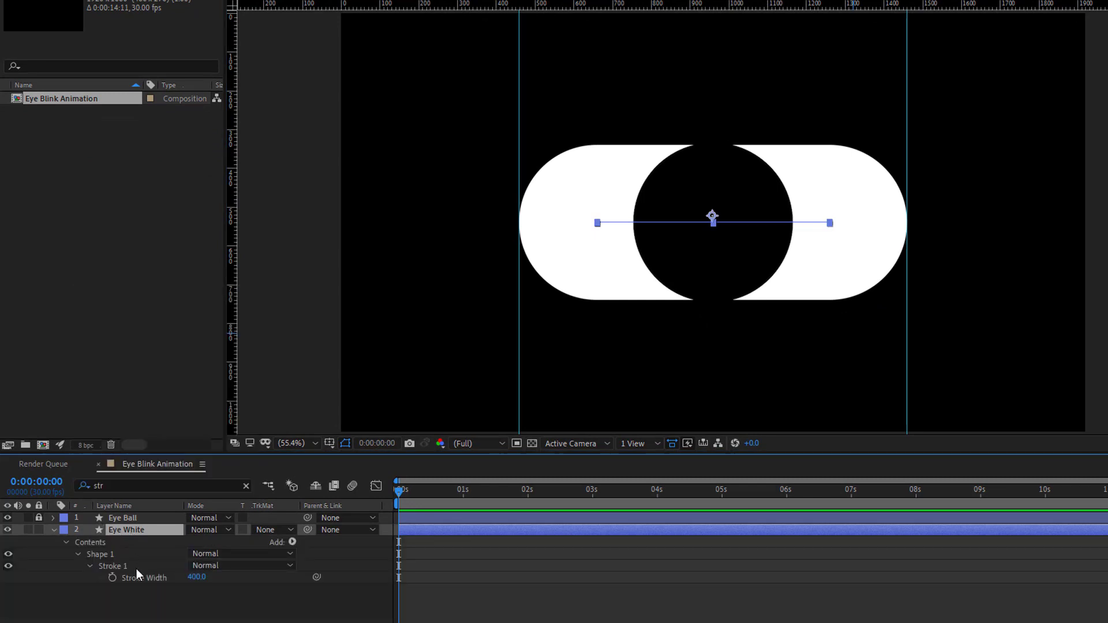
click(113, 578)
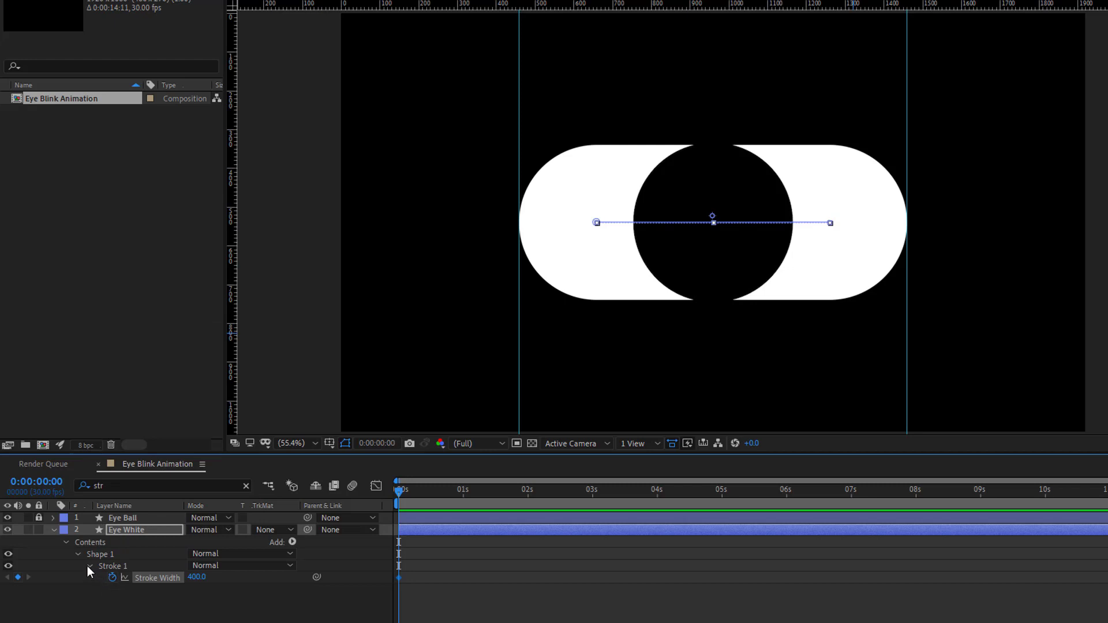
- Add a Path keyframe to the Eye White layer's Shape 1 at 0:00:00:00
click(89, 566)
click(77, 553)
click(76, 554)
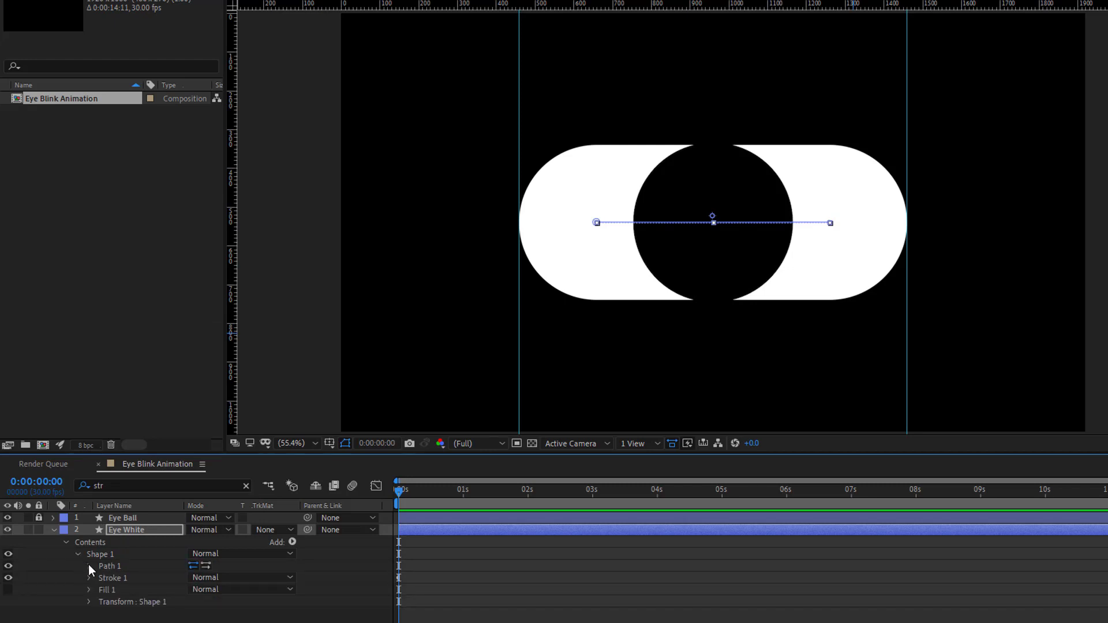
click(89, 565)
click(112, 577)
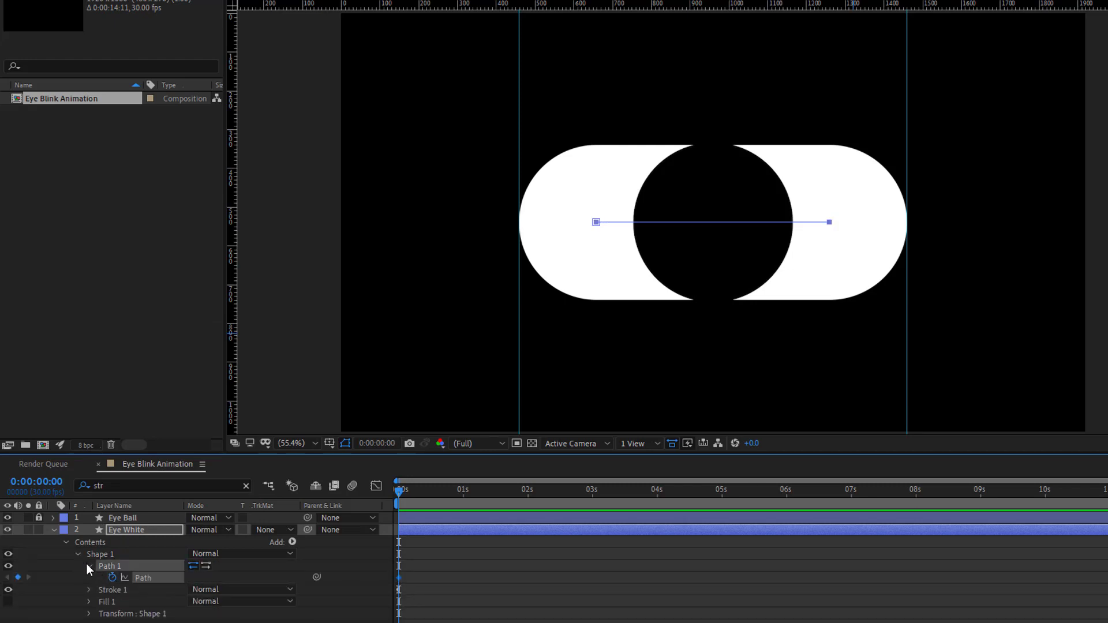
- Collapse the Eye White layer's groups and show only its keyframed properties
click(90, 566)
click(78, 554)
click(66, 542)
click(53, 530)
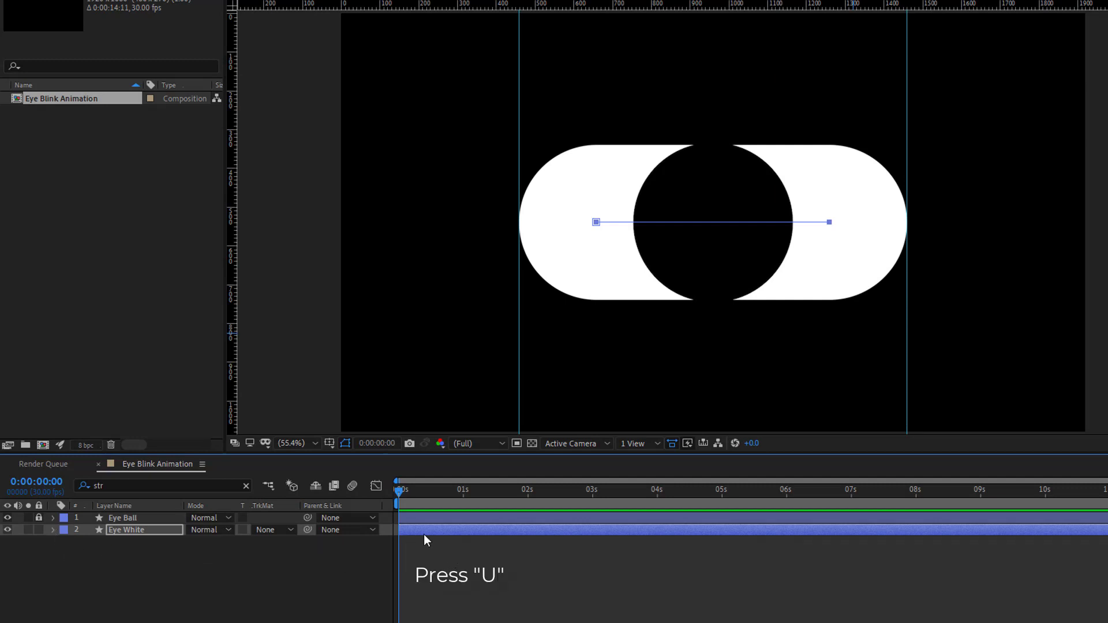
click(420, 528)
key(u)
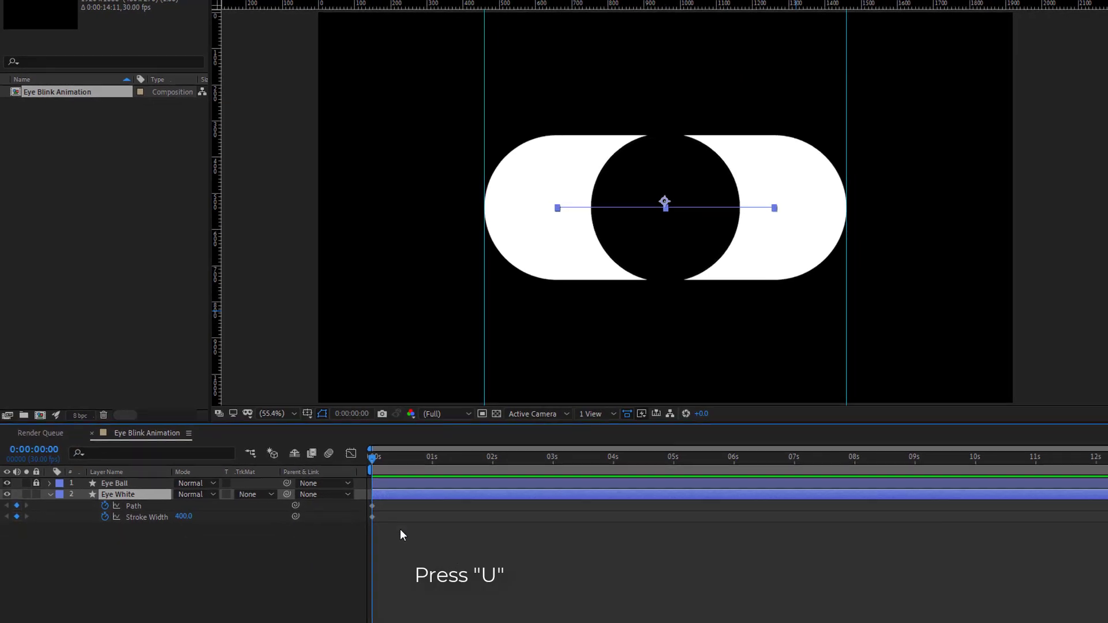
click(424, 552)
- Add Path and Stroke Width keyframes to Eye White at 0:00:00:03 and set the stroke width there to 451
drag(362, 445, 372, 451)
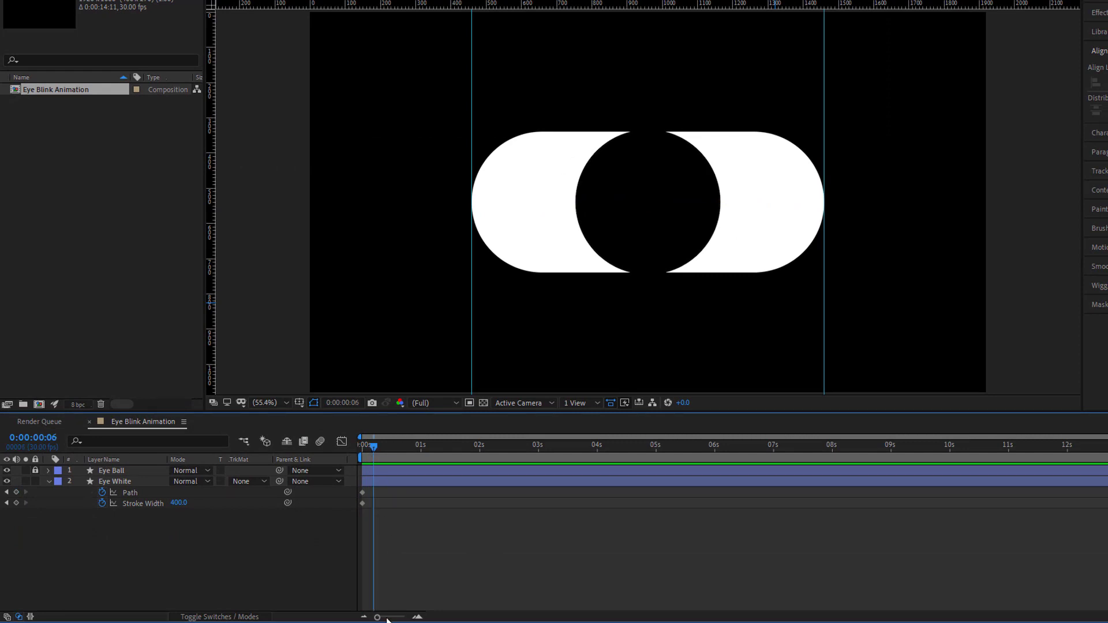
drag(376, 617, 396, 616)
click(408, 480)
drag(362, 455, 380, 462)
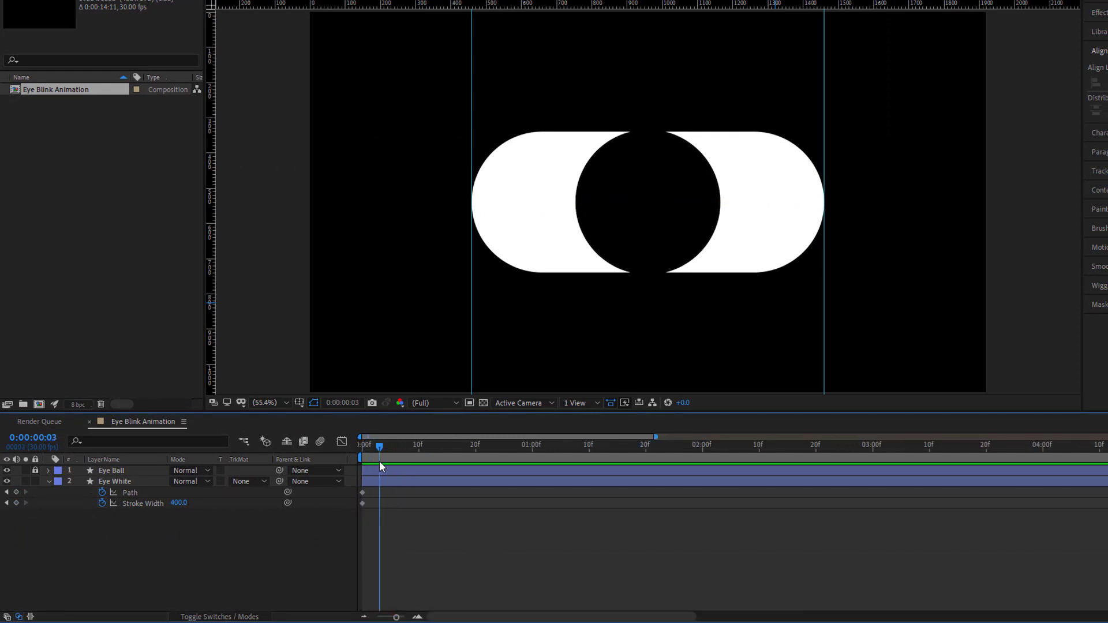
click(16, 493)
shift+click(16, 503)
drag(179, 503, 209, 507)
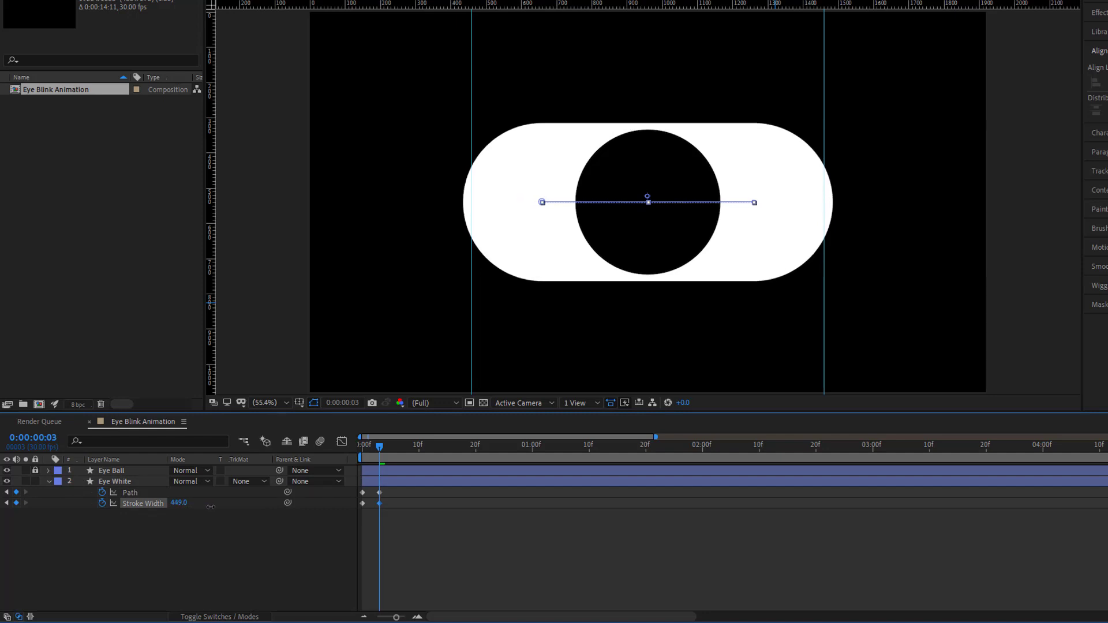
click(281, 514)
- Move both path end points inward at 0:00:00:03 so the eye white's ends touch the vertical guides
drag(378, 448, 378, 454)
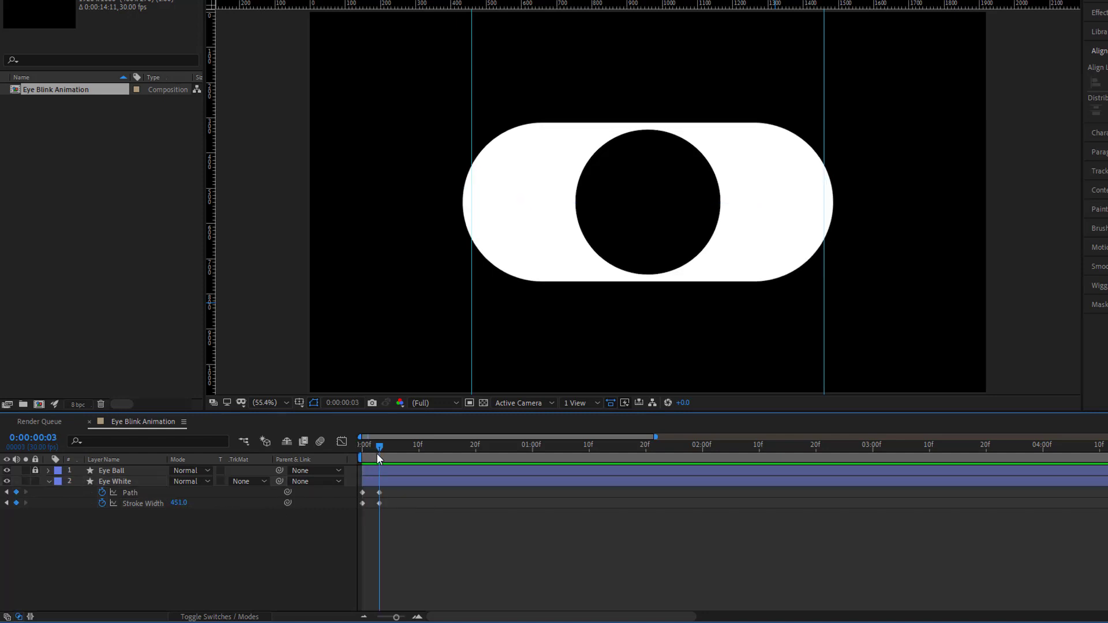
click(378, 494)
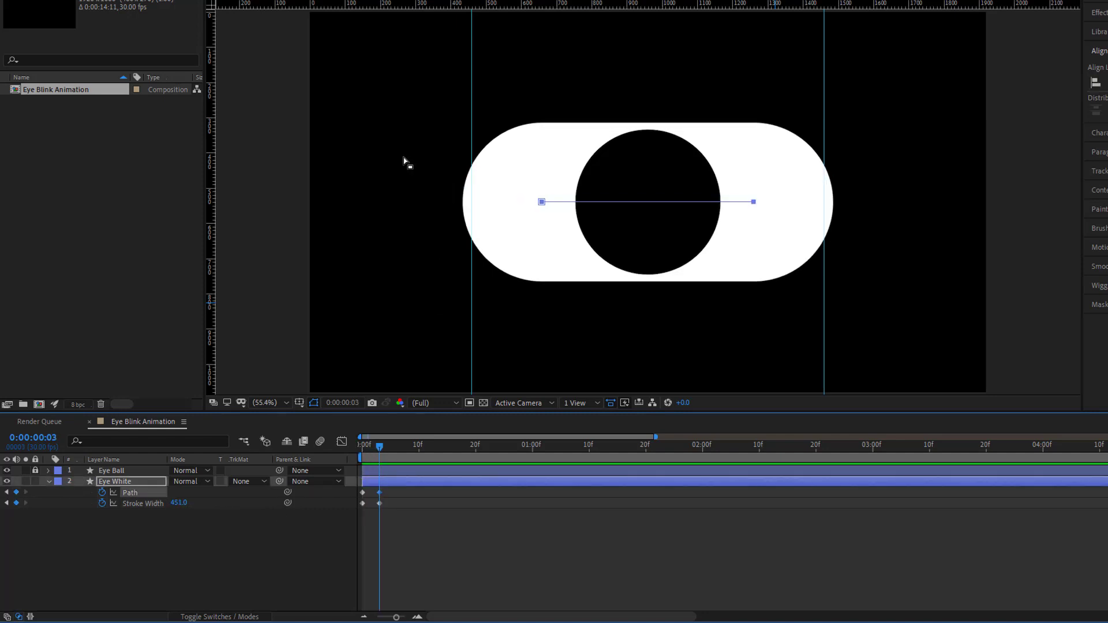
drag(404, 155, 584, 267)
drag(546, 207, 551, 207)
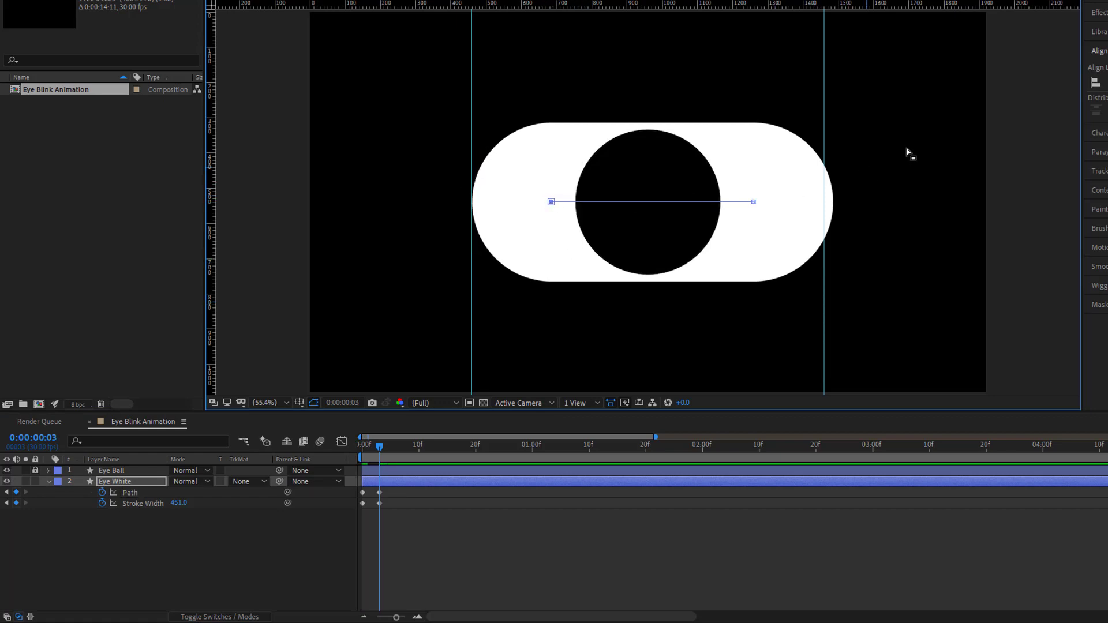
drag(897, 152, 703, 246)
drag(753, 206, 745, 203)
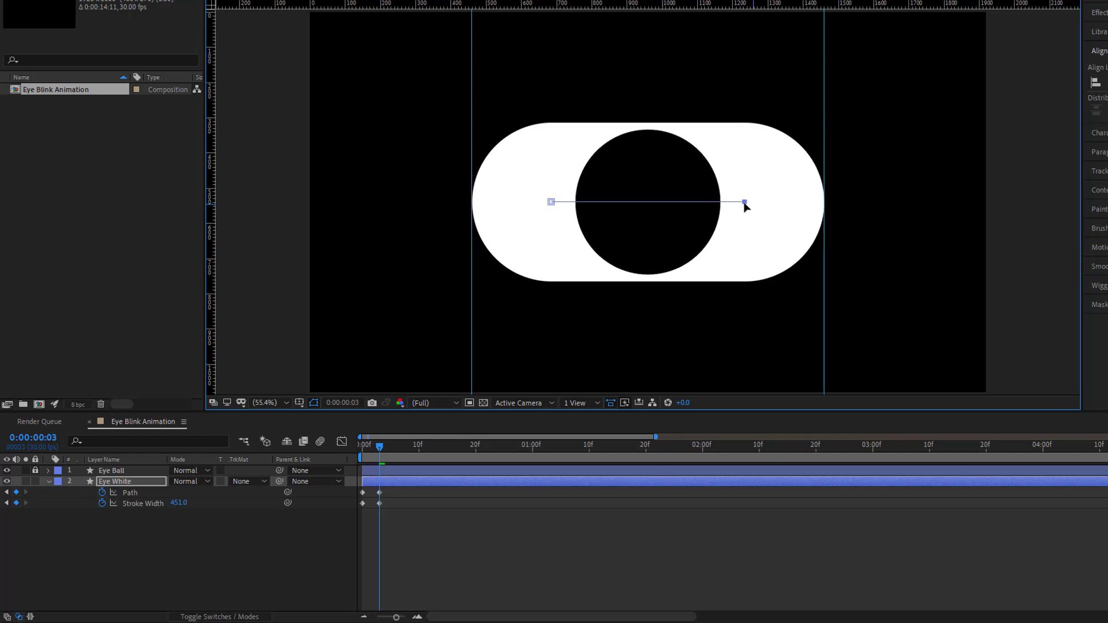
- Set Eye White's stroke width to 43 at 0:00:00:08
click(386, 460)
drag(386, 458, 409, 452)
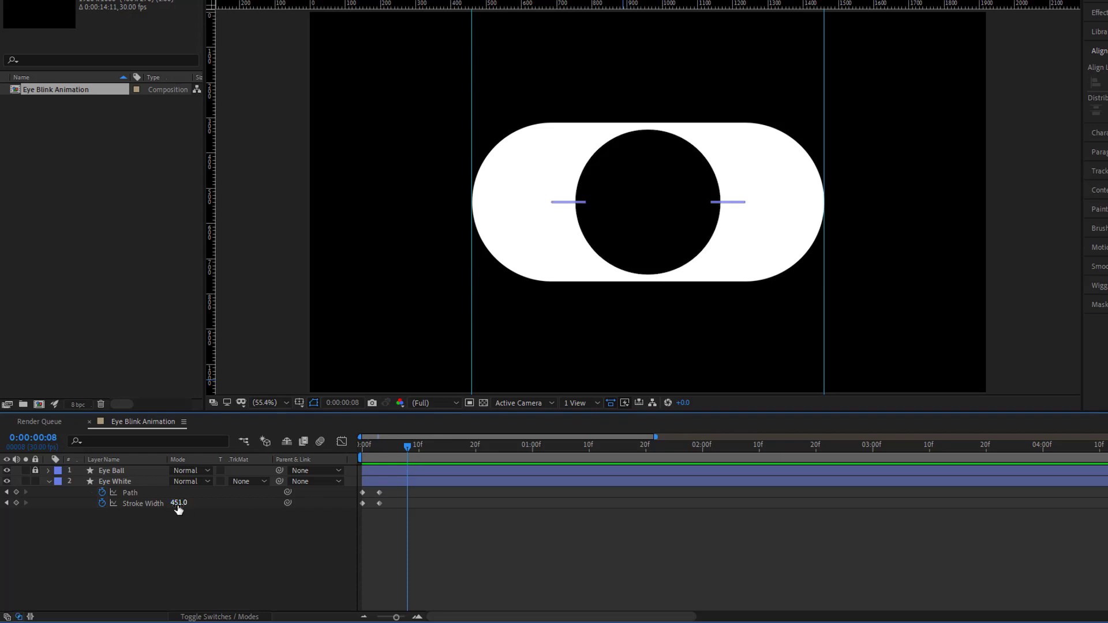
mouse_move(180, 507)
mouse_down()
mouse_move(151, 510)
mouse_move(158, 528)
mouse_move(153, 508)
mouse_move(133, 512)
mouse_up()
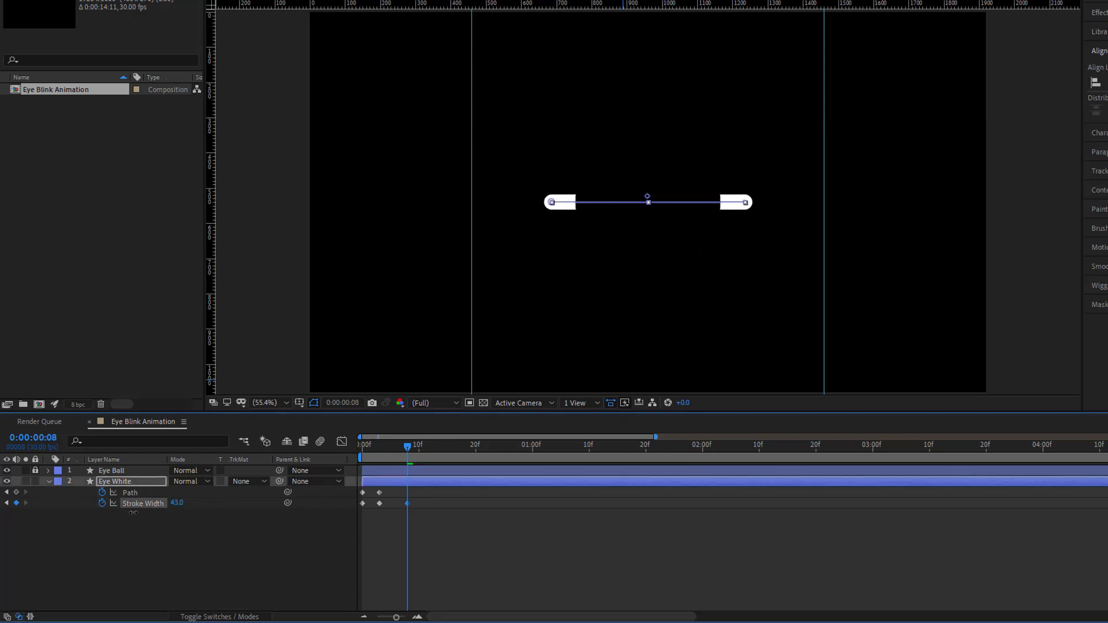
- Move both path end points outward at 0:00:00:08 so the thin eye shape reaches the vertical guides
click(130, 492)
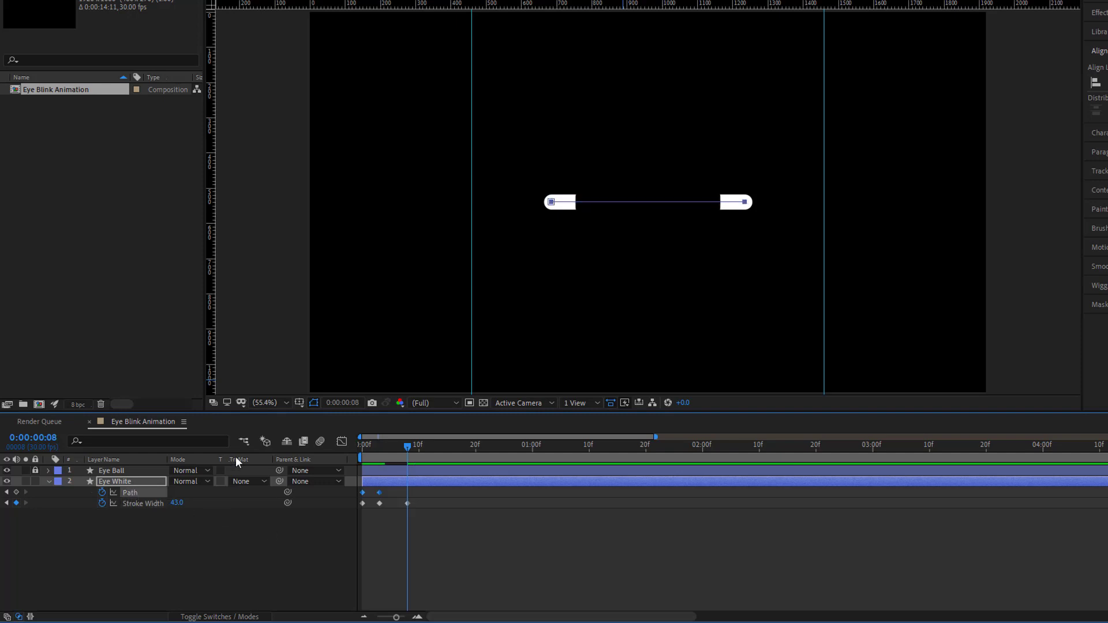
click(557, 199)
drag(551, 203, 481, 202)
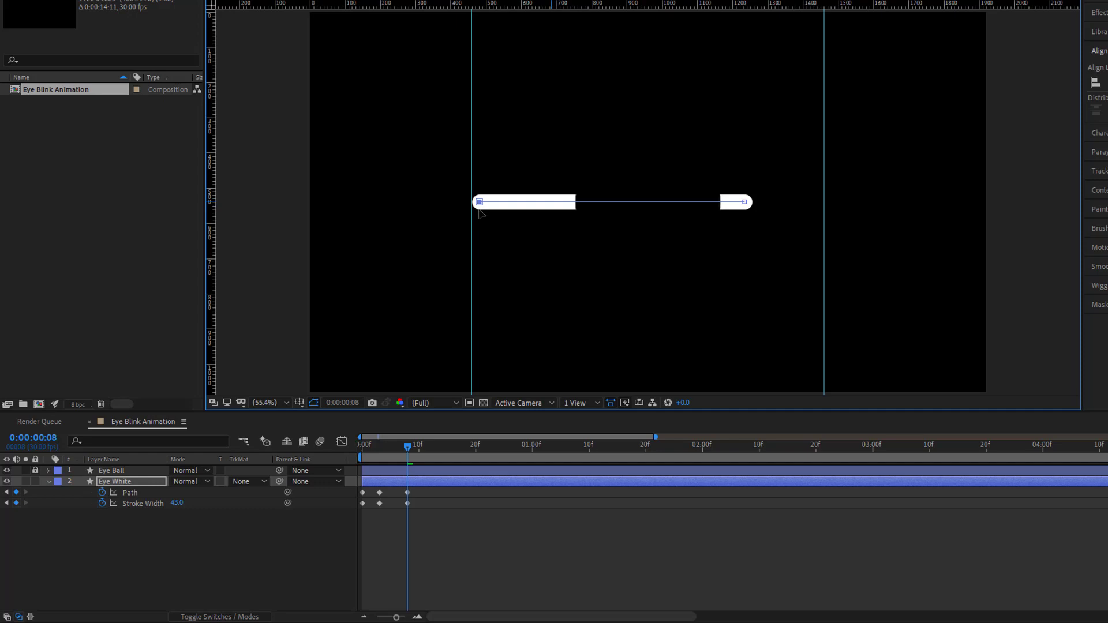
click(744, 202)
drag(769, 203, 826, 202)
click(494, 555)
- Shift the closed eye's Path and Stroke Width keyframes to 0:00:00:07
mouse_move(397, 459)
mouse_down()
mouse_move(345, 458)
mouse_move(400, 460)
mouse_up()
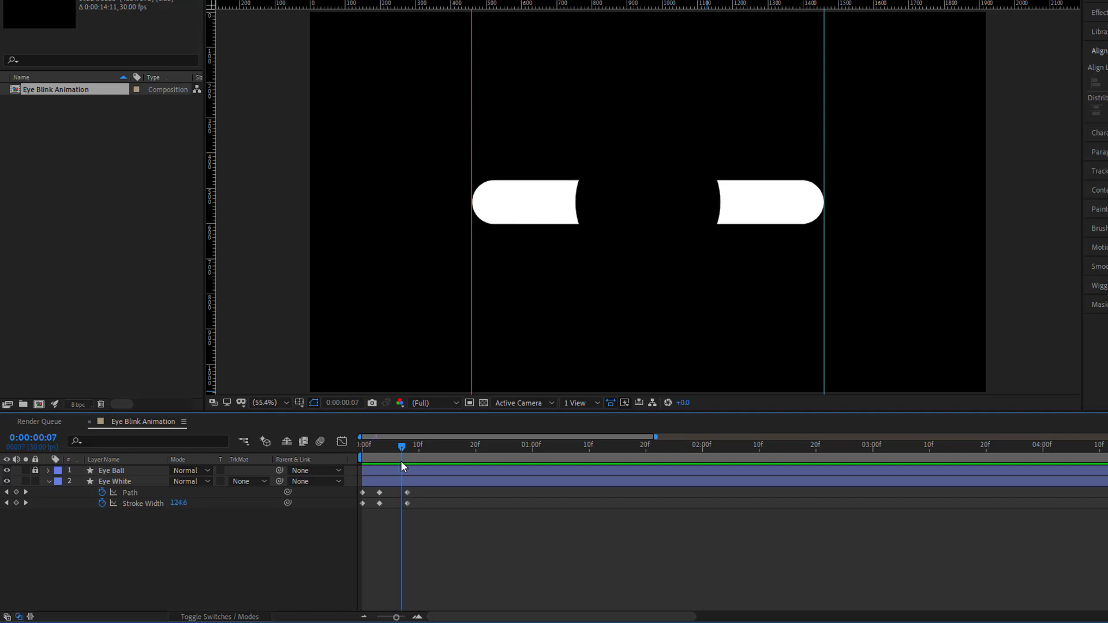
click(407, 492)
shift+click(407, 503)
drag(405, 502, 400, 502)
click(415, 514)
- Copy Eye White's first Path and Stroke Width keyframes and paste them at 0:00:00:14
drag(402, 447, 443, 460)
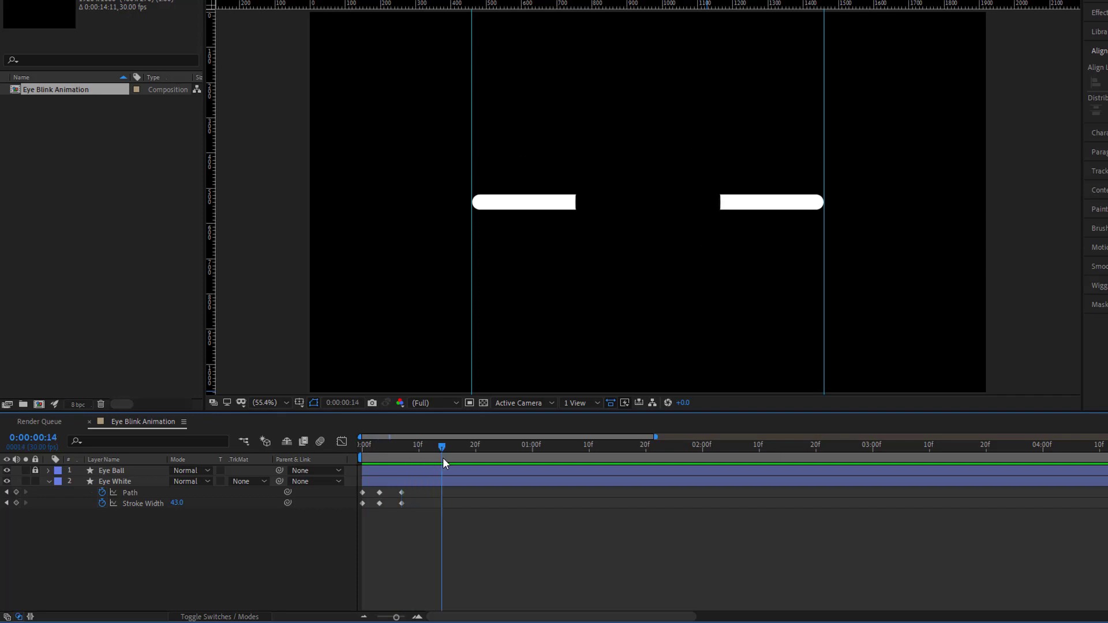
drag(374, 487, 356, 506)
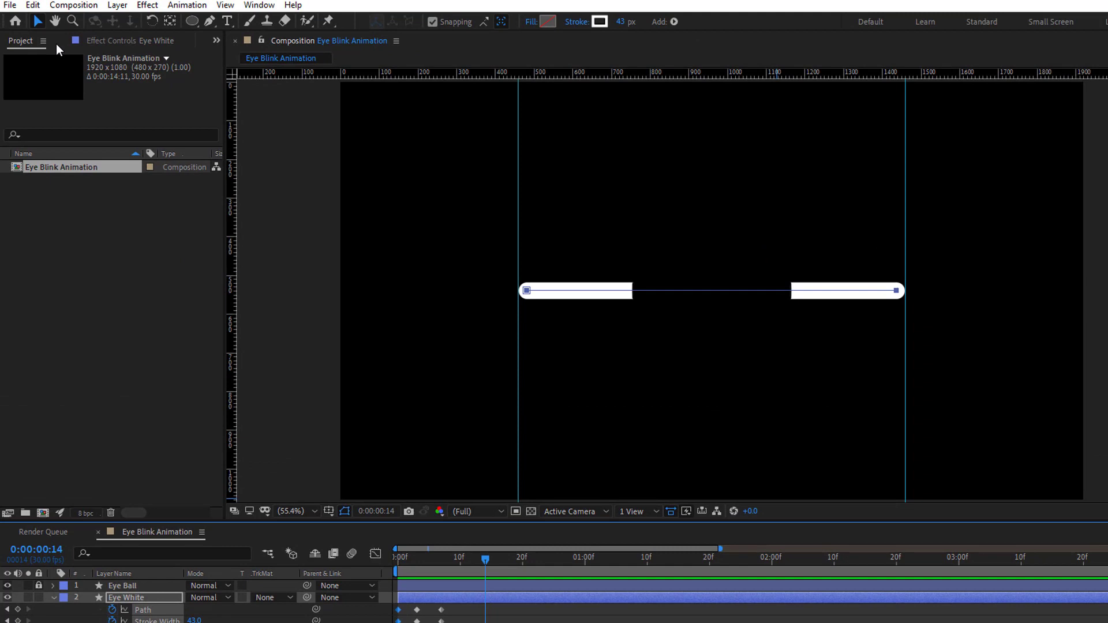
click(33, 5)
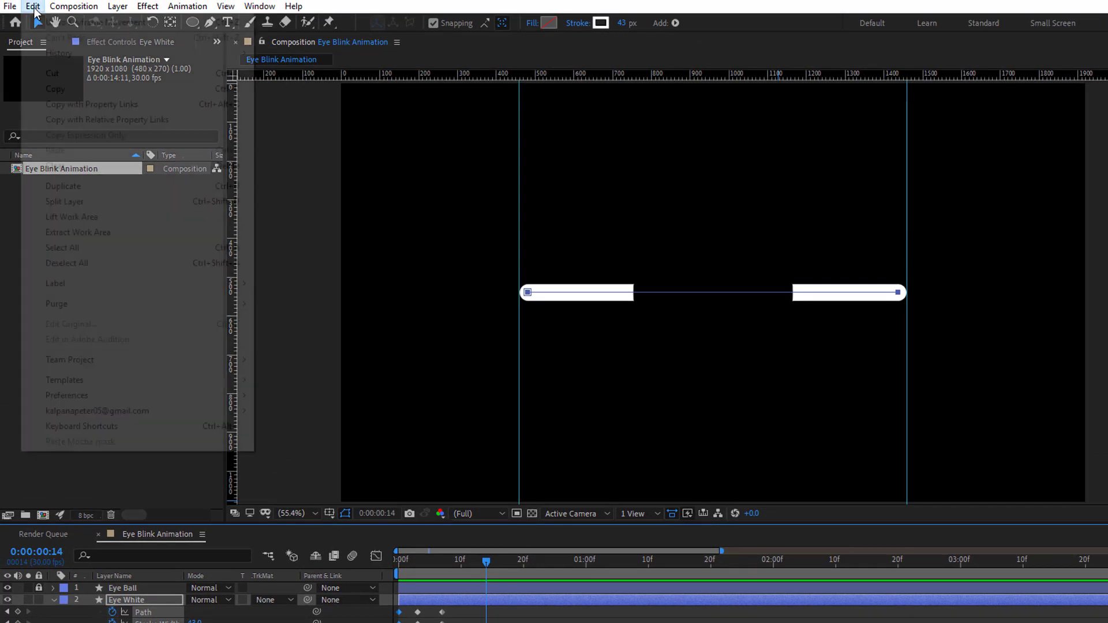
click(56, 89)
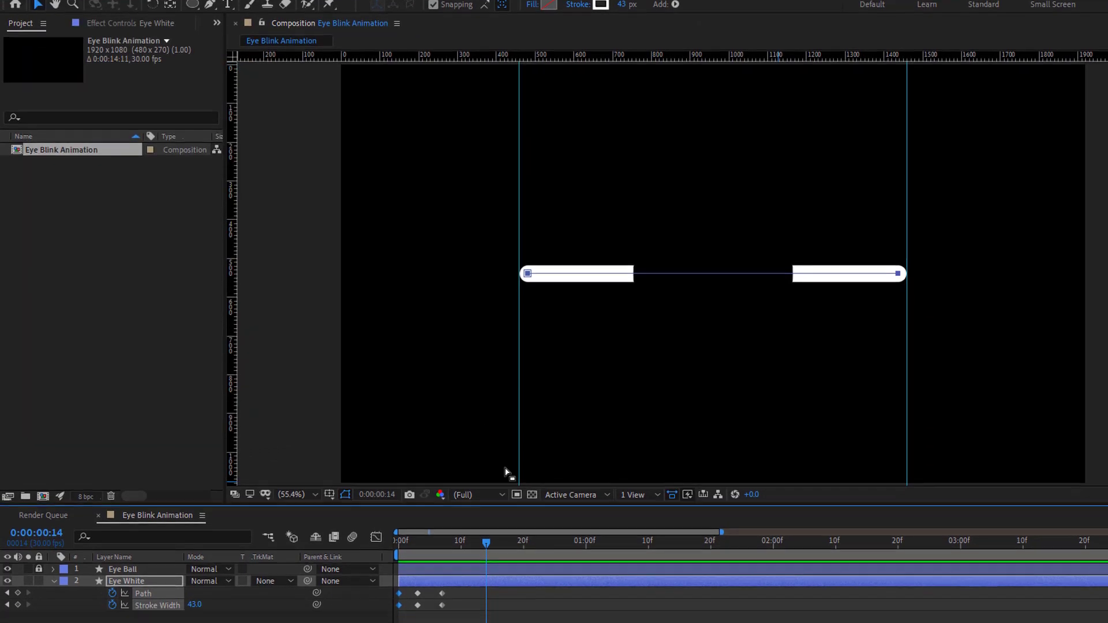
click(451, 564)
drag(451, 497, 487, 506)
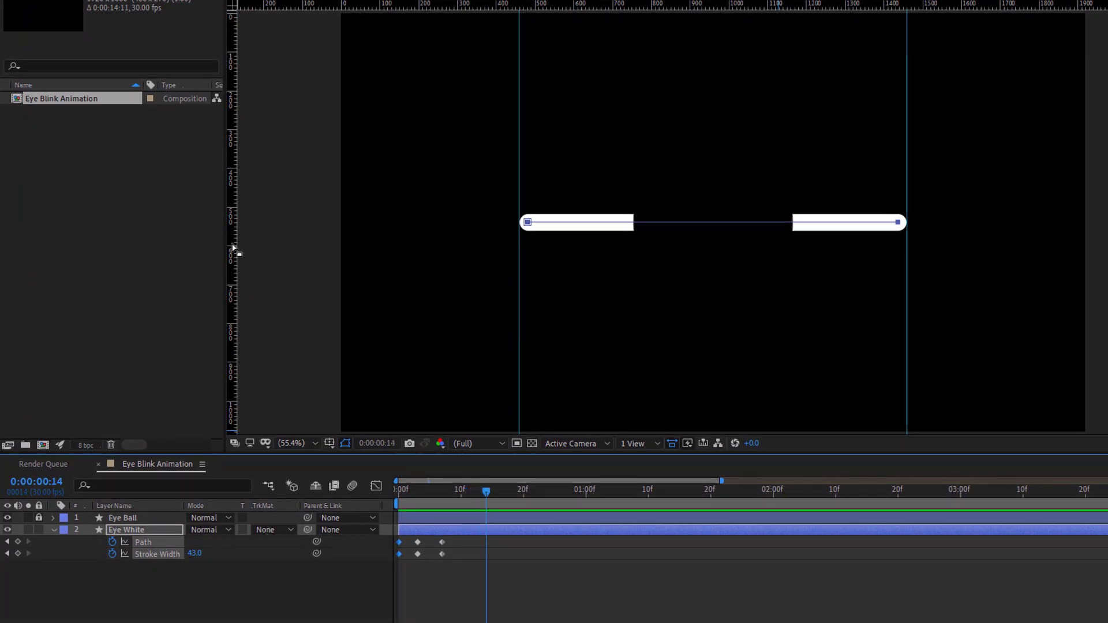
click(30, 6)
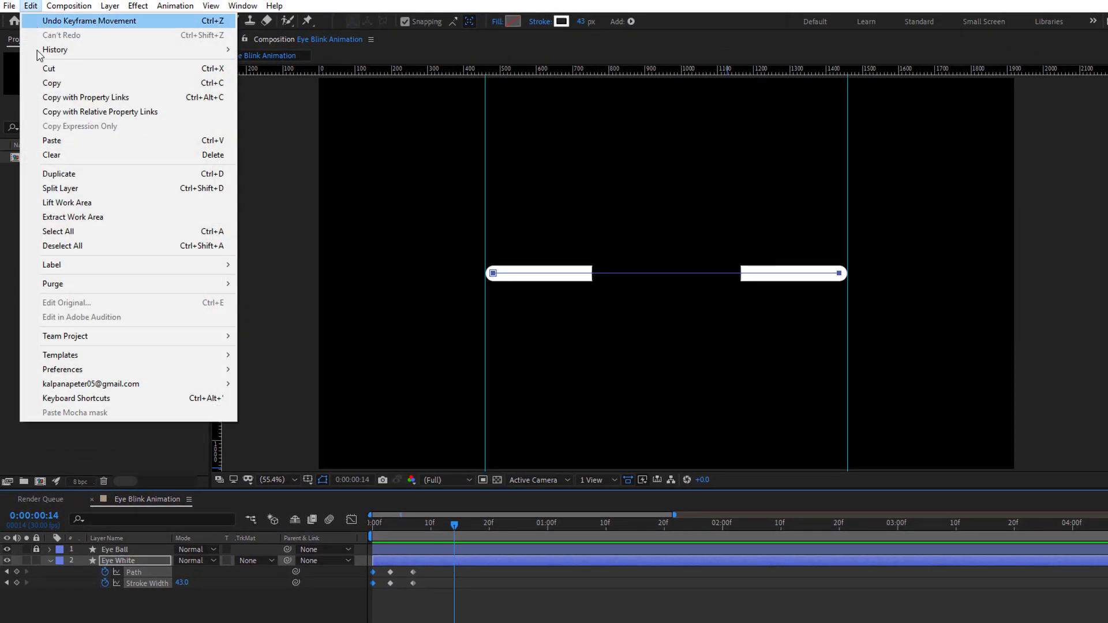
click(52, 141)
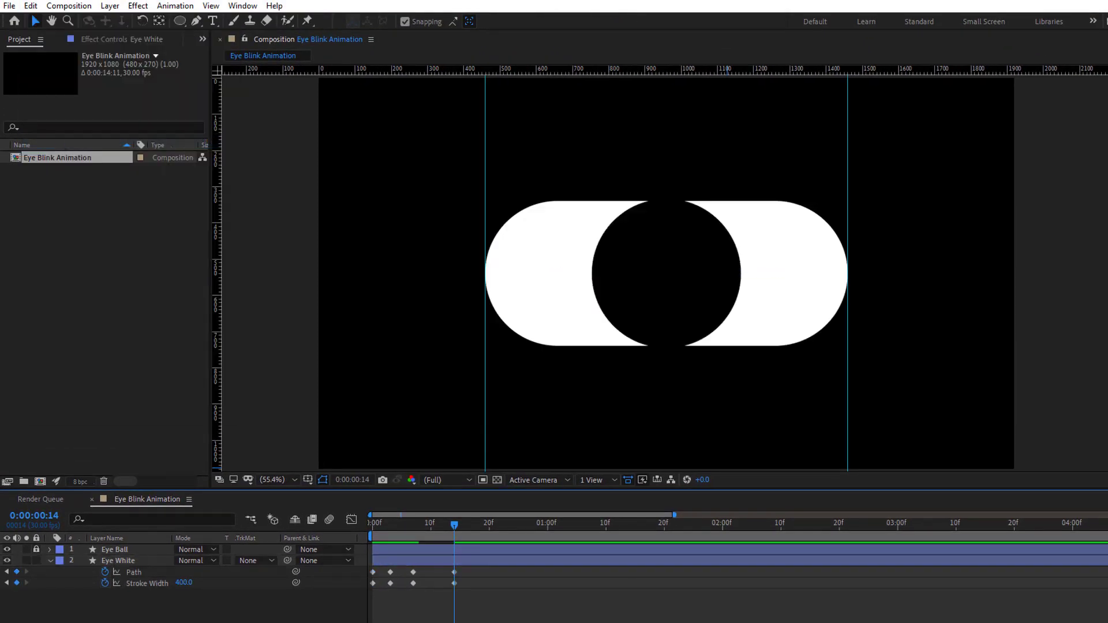
- Play back the blink and trim the end of the Eye White layer to 0:00:01:16
drag(454, 524, 641, 560)
click(380, 528)
key(space)
key(space)
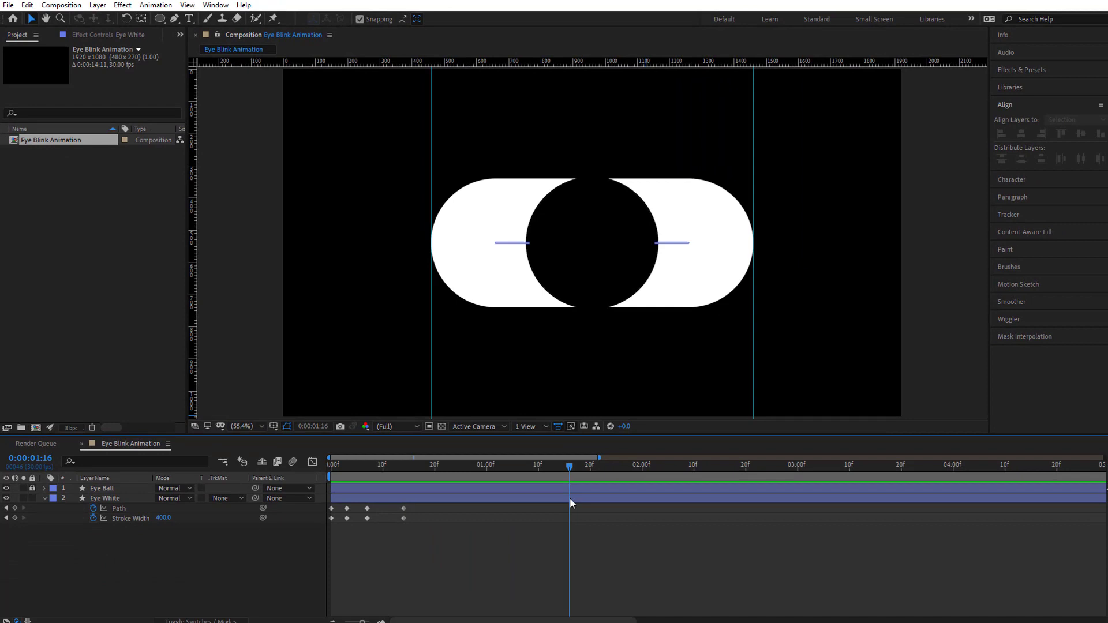
click(569, 498)
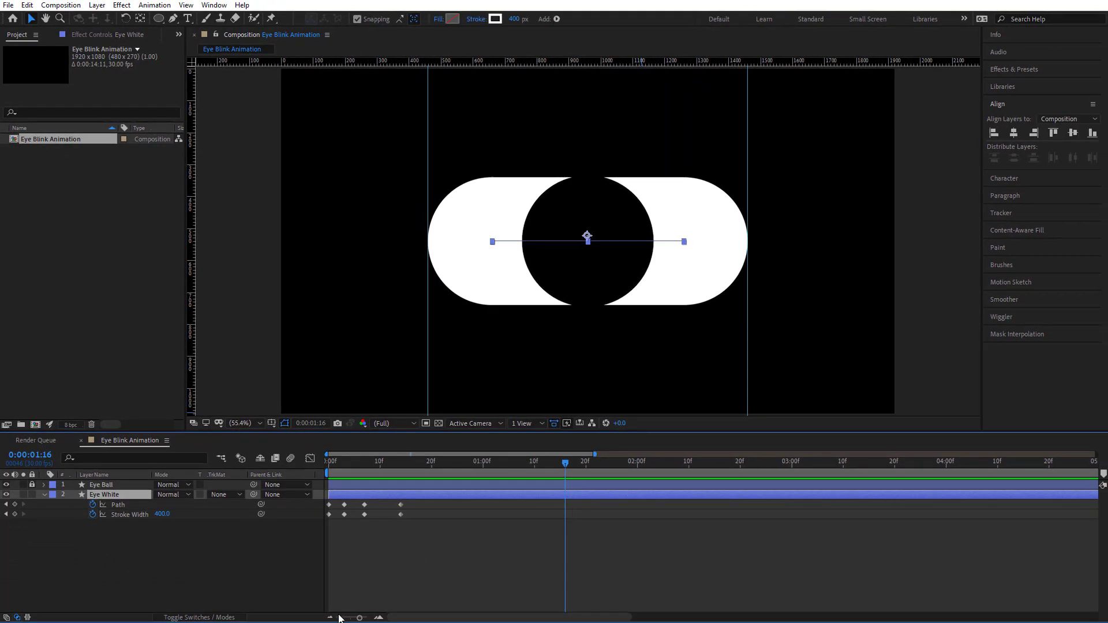
click(332, 622)
drag(1092, 496, 410, 522)
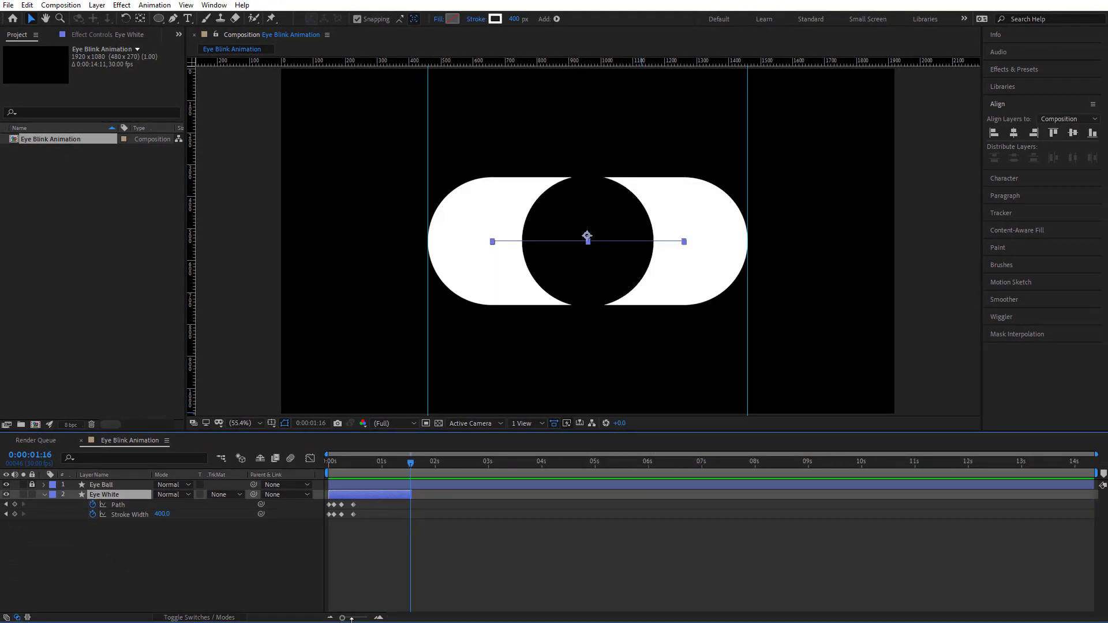
- Split the Eye White layer at the closed-eye keyframes at 0:00:00:07
drag(351, 619, 363, 618)
click(476, 592)
key(Home)
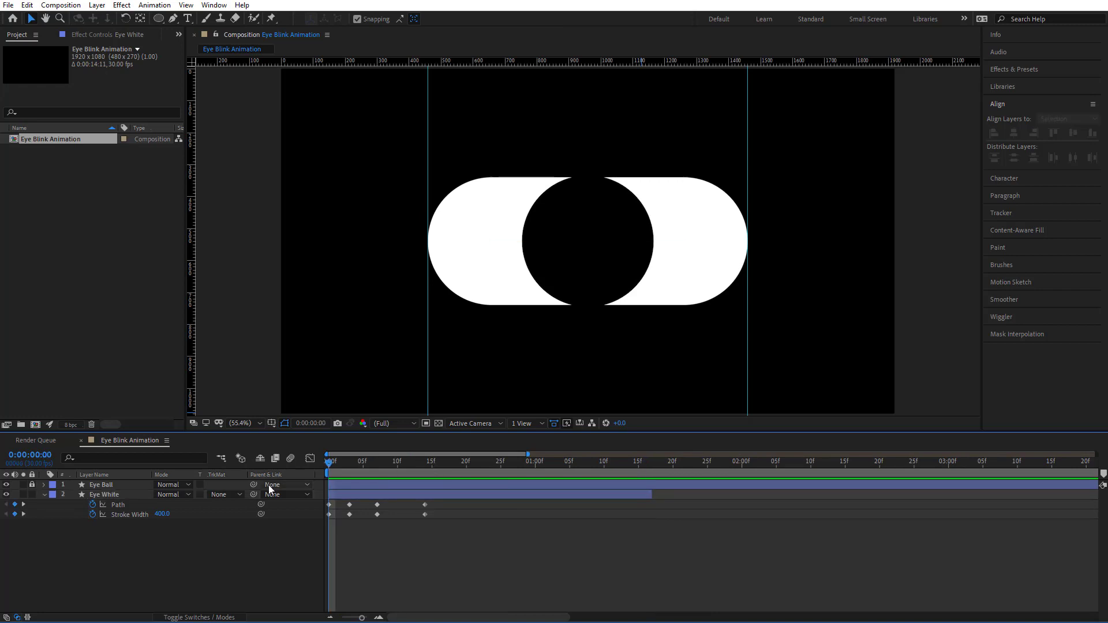
key(space)
mouse_move(346, 474)
mouse_down()
mouse_move(383, 492)
mouse_move(355, 494)
mouse_move(392, 495)
mouse_move(378, 497)
mouse_up()
click(385, 498)
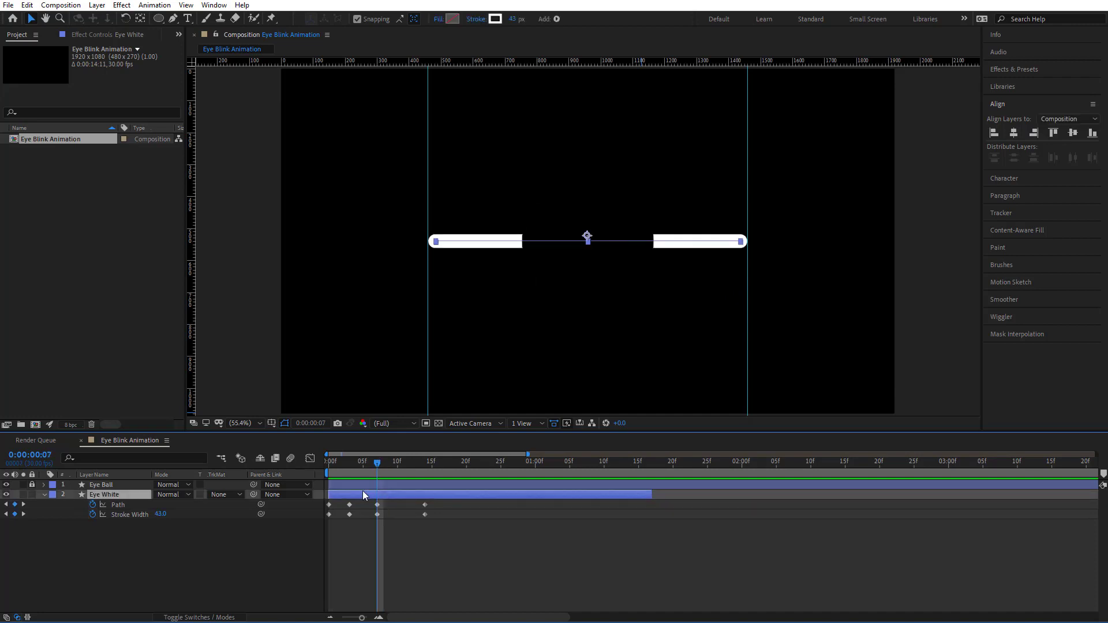
click(27, 5)
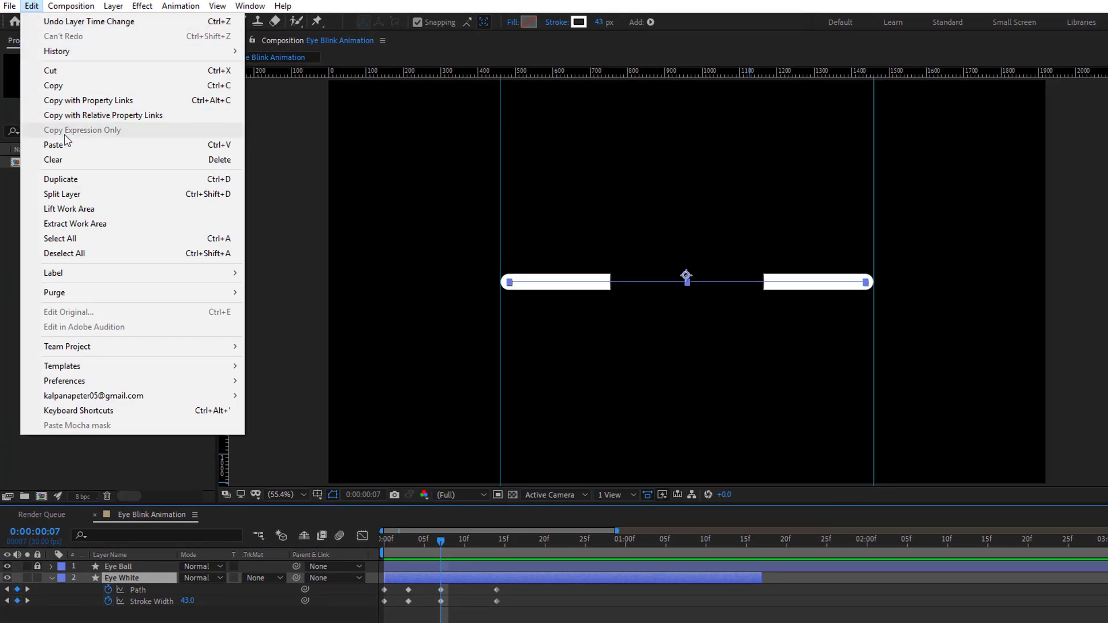
click(75, 194)
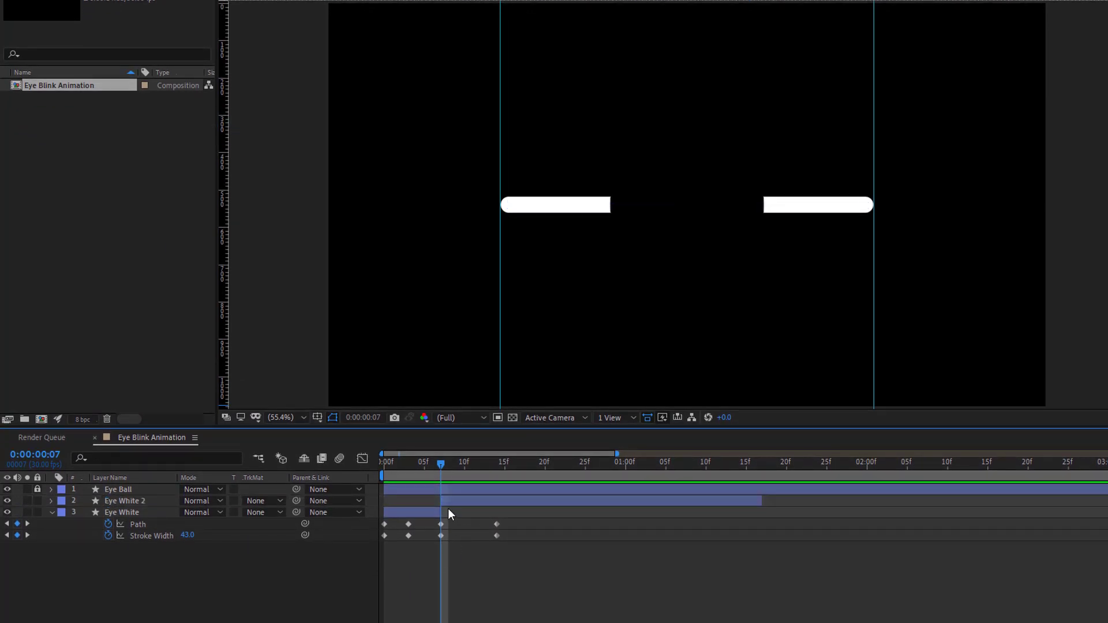
- Trim the start of the Eye White 2 layer to 0:00:00:10 and preview the blink
drag(442, 501, 453, 503)
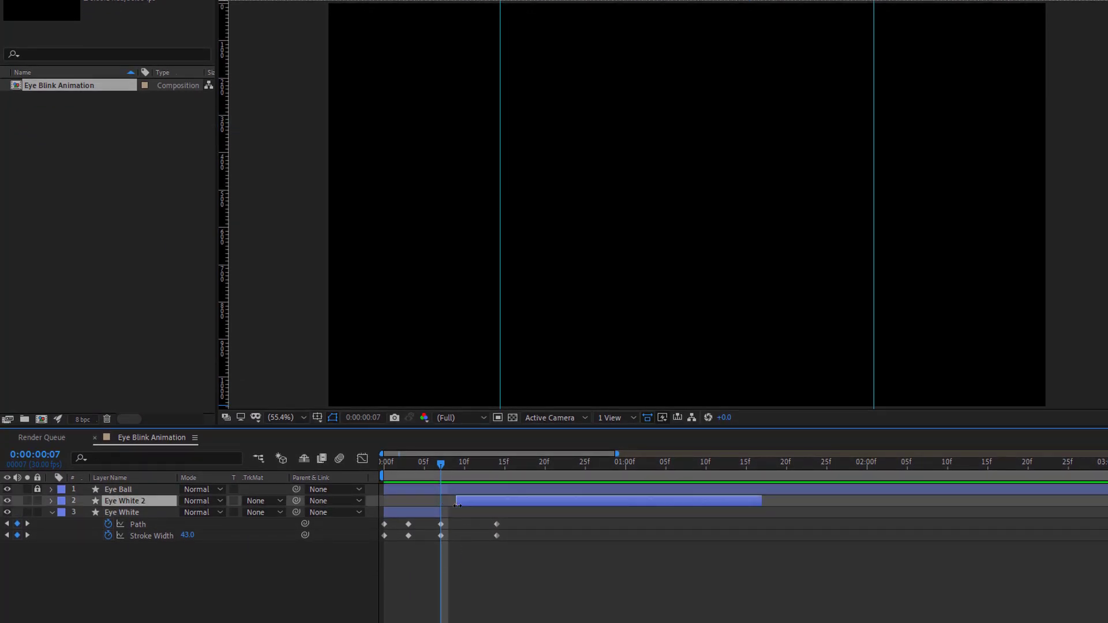
drag(449, 462, 466, 502)
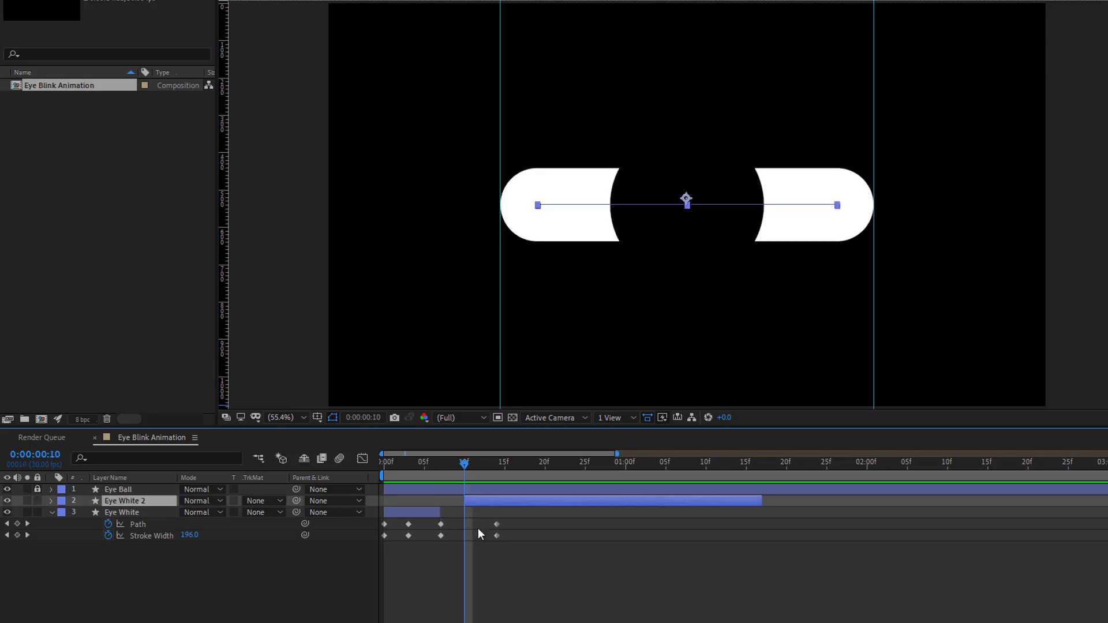
click(477, 527)
key(space)
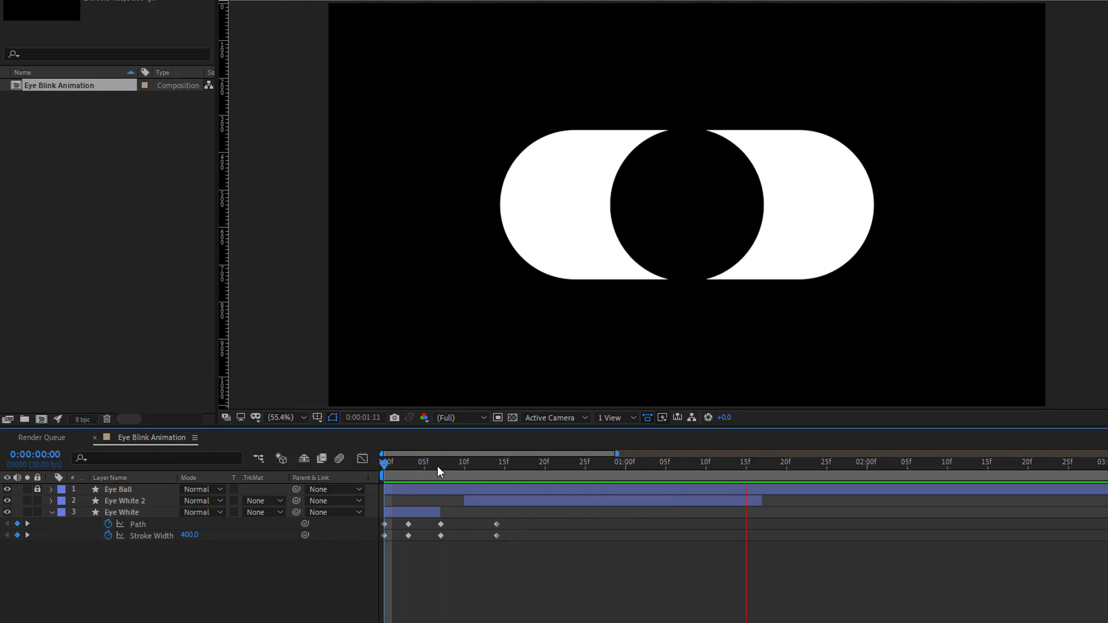
click(416, 468)
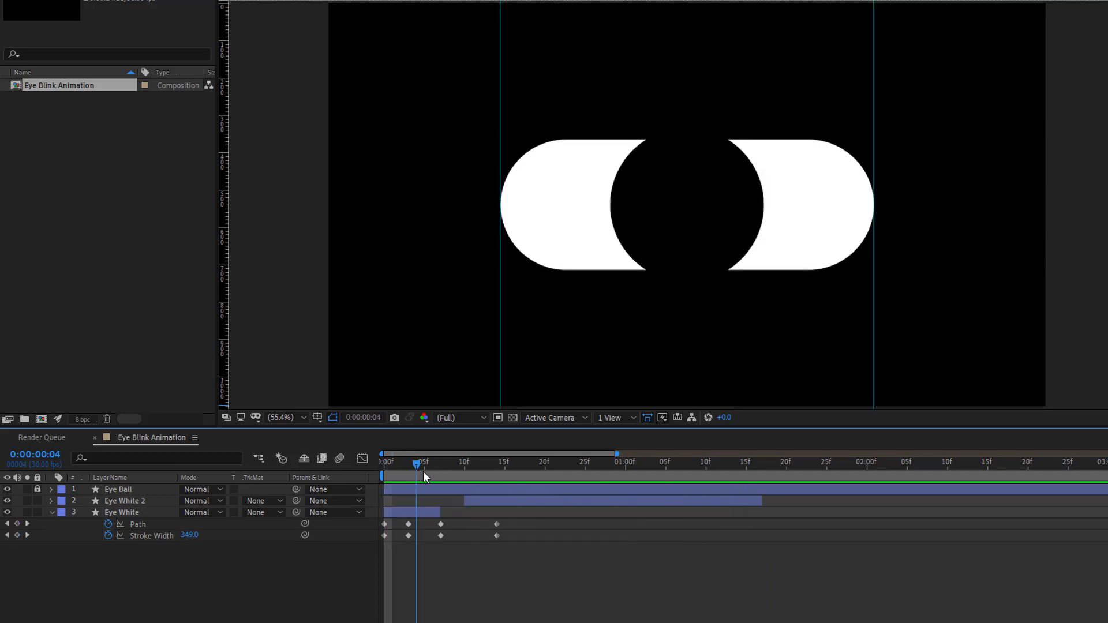
drag(423, 472, 507, 490)
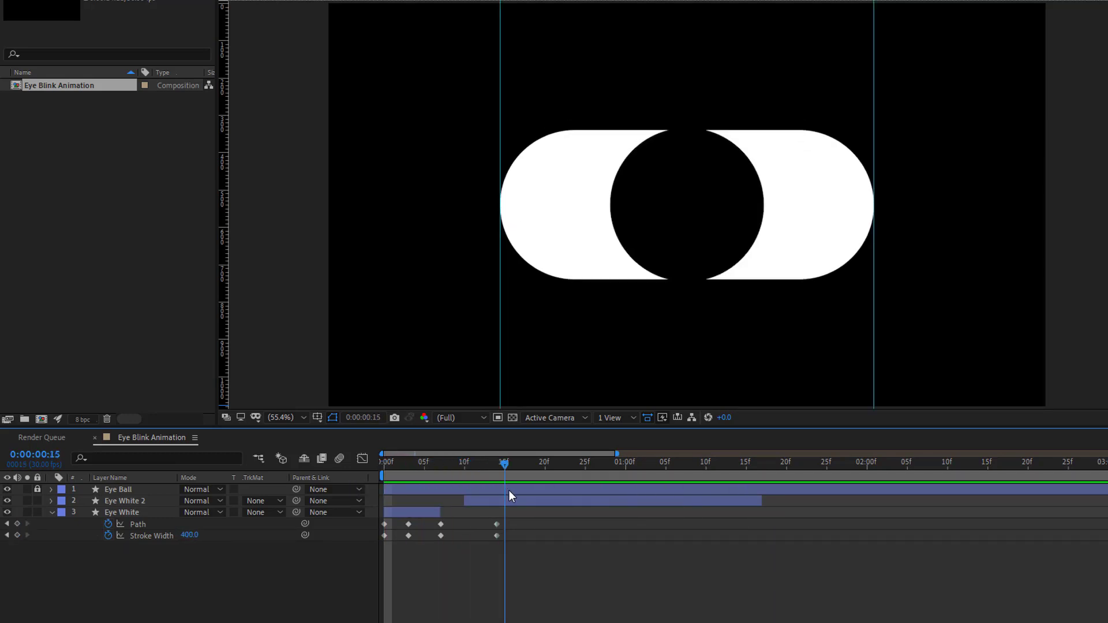
- Copy the Eye White and Eye White 2 layers together and paste them as a second pair
key(space)
click(51, 512)
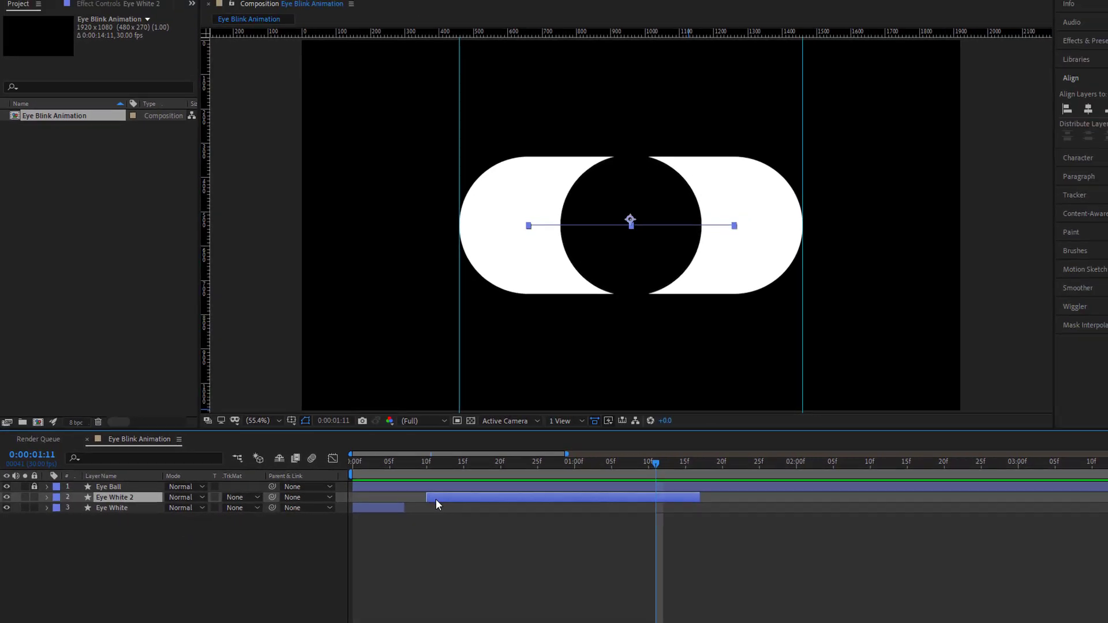
shift+click(393, 508)
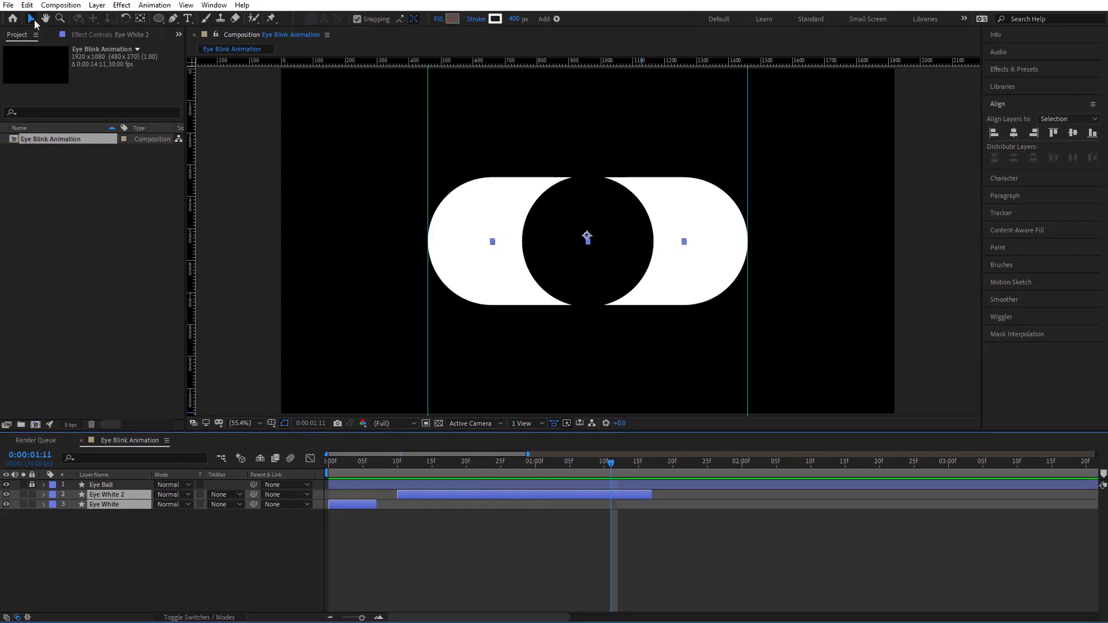
click(27, 5)
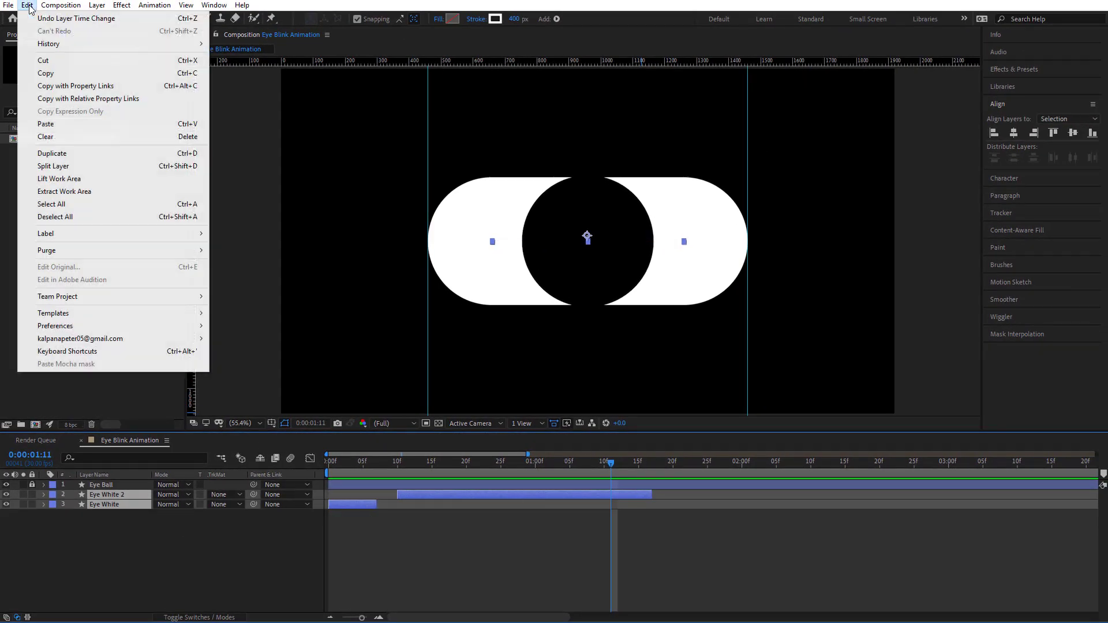
click(53, 72)
click(27, 5)
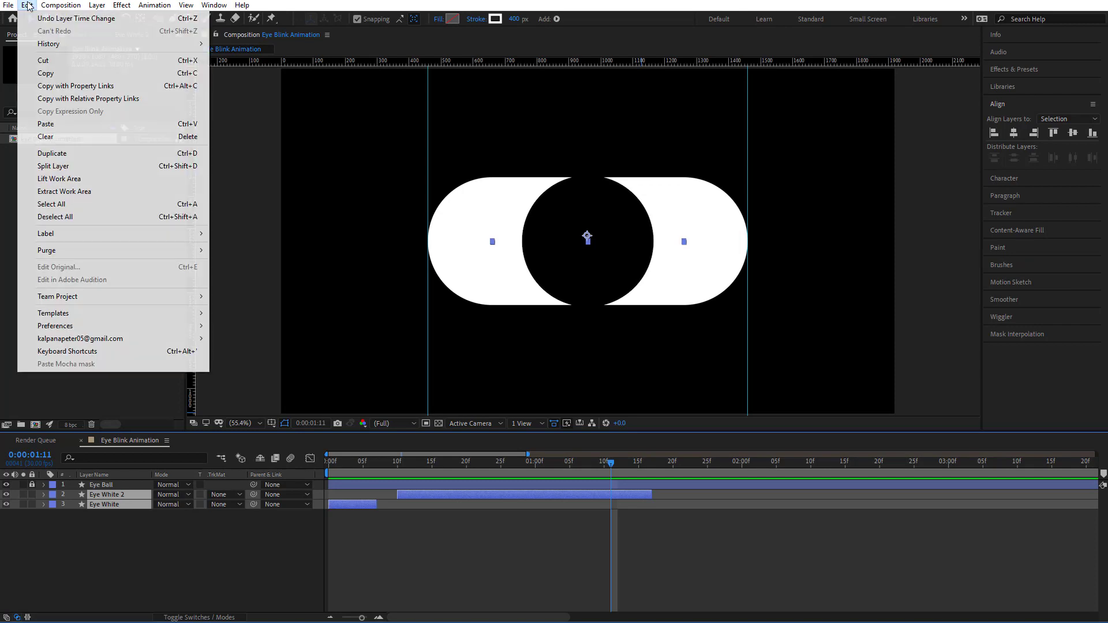
click(73, 128)
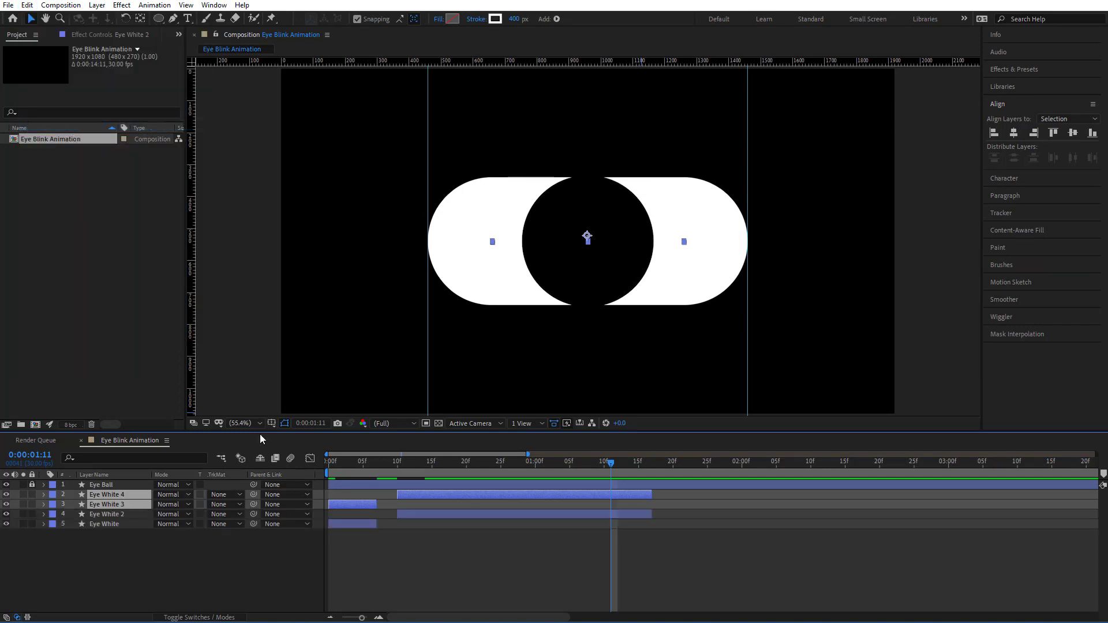
- Move the pasted Eye White pair so it starts where Eye White 2 ends, and preview both blinks
drag(345, 506, 663, 528)
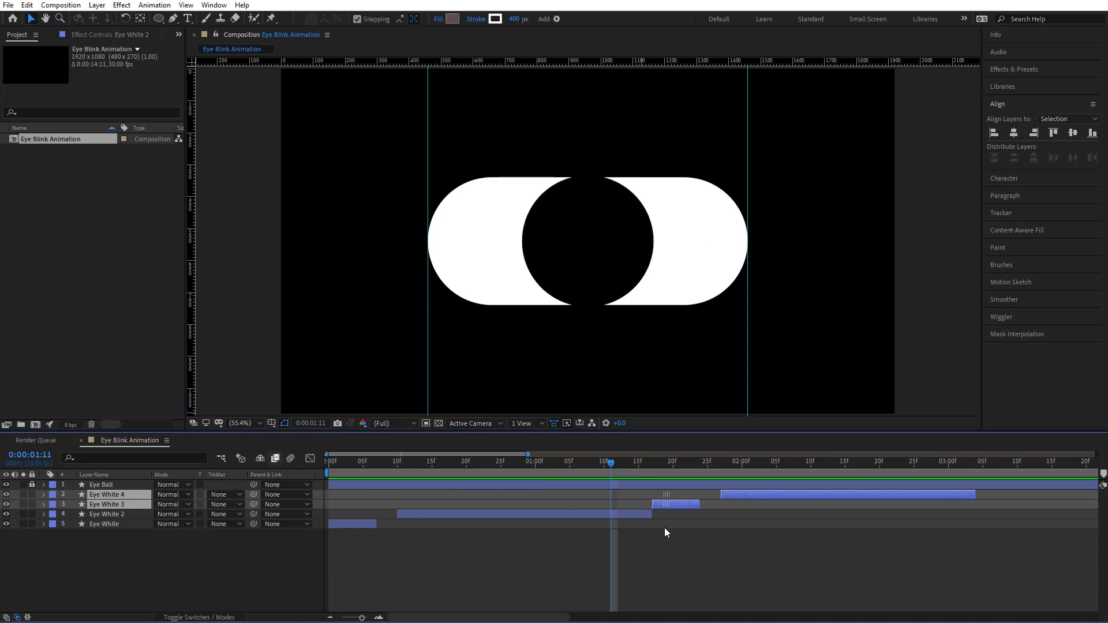
click(655, 563)
drag(532, 463, 319, 505)
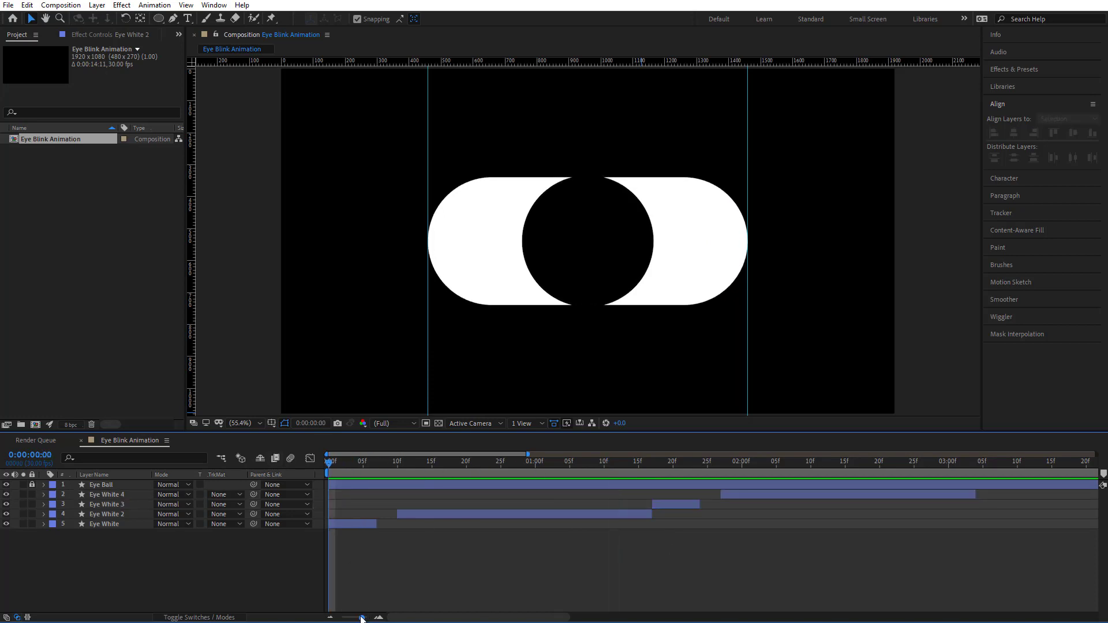
drag(362, 618, 350, 617)
key(space)
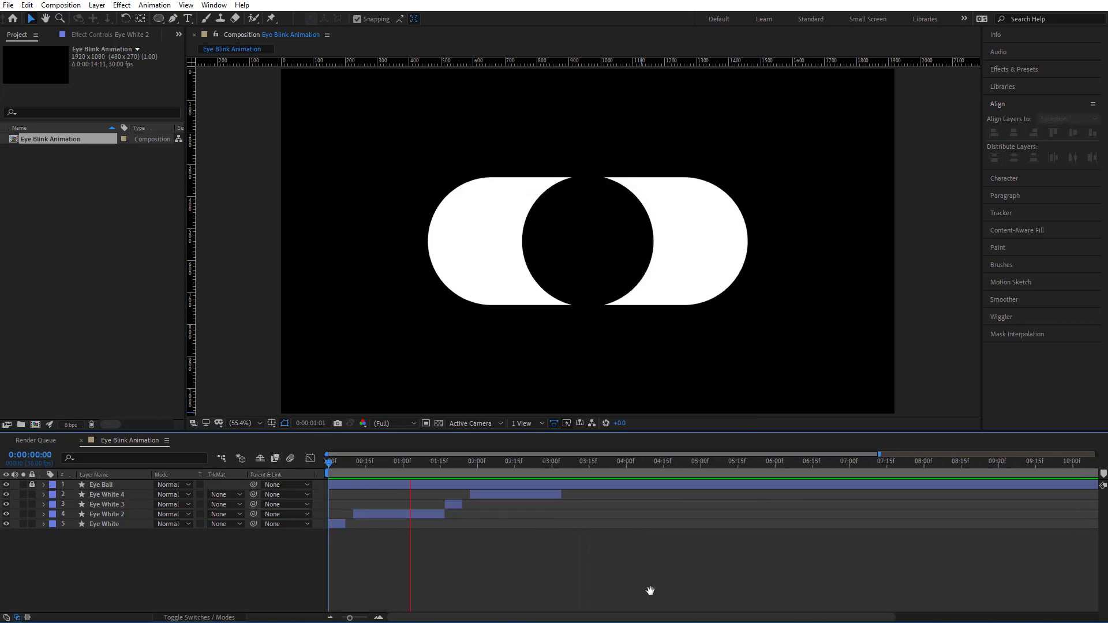
drag(519, 463, 552, 464)
- Copy all four Eye White layers and paste them as a new set
click(478, 497)
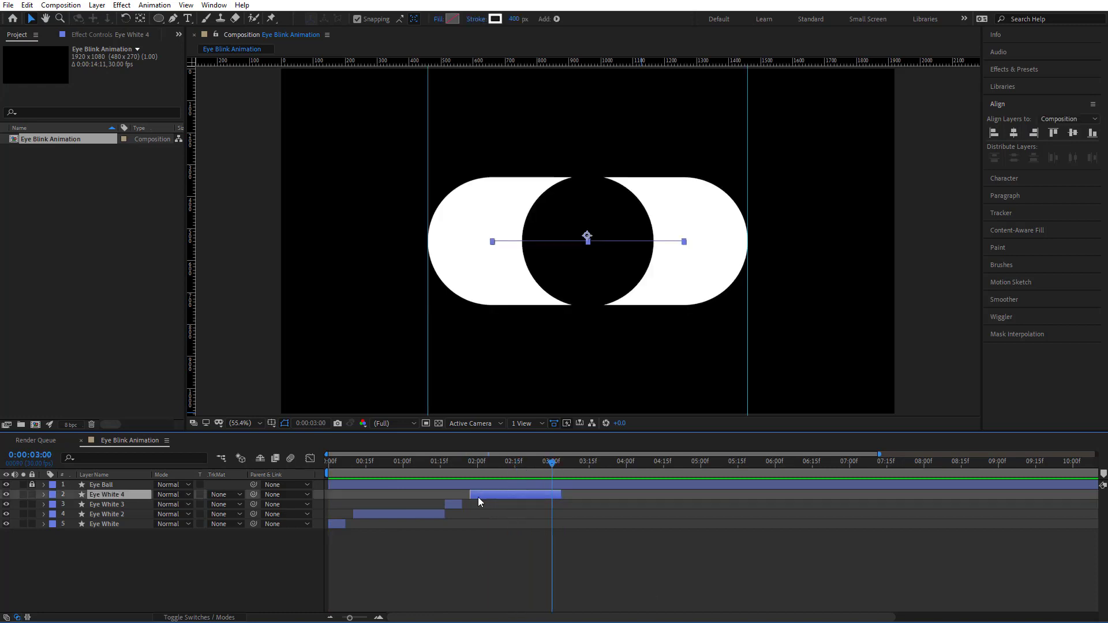
shift+click(336, 525)
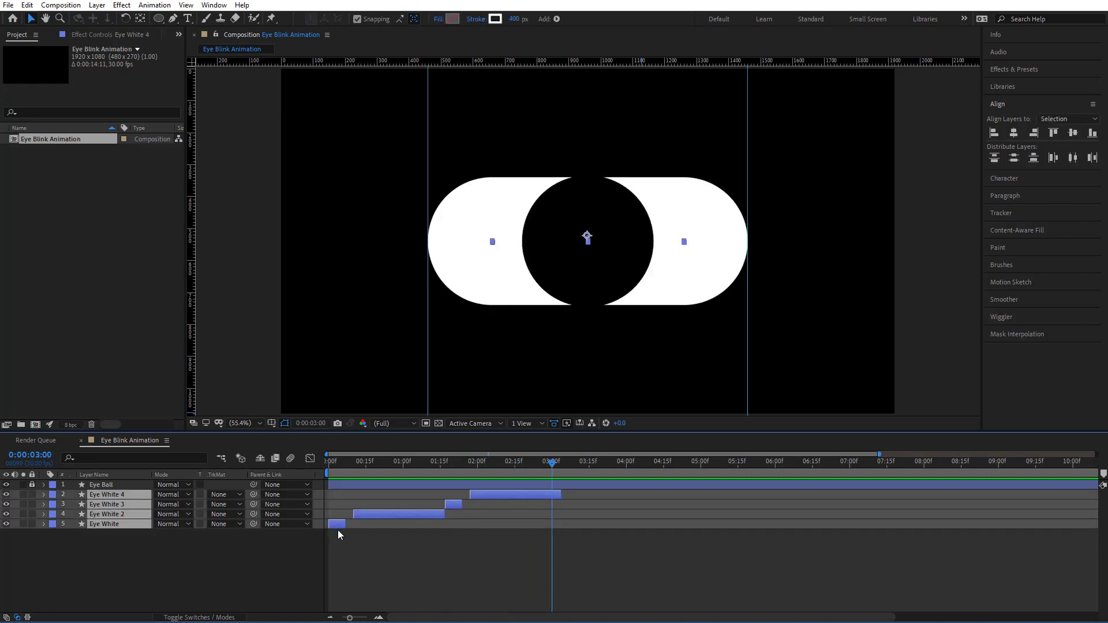
click(28, 5)
click(40, 69)
click(27, 6)
click(40, 153)
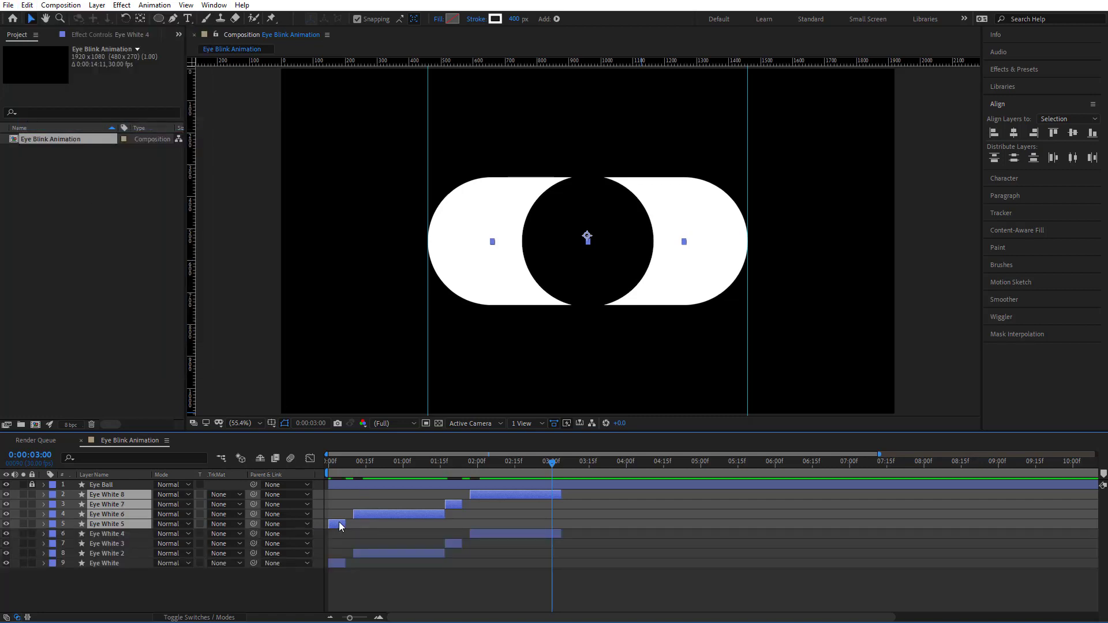
- Move the four pasted layers to start where Eye White 4 ends, and preview the repeated blinks from the beginning
drag(340, 526, 571, 540)
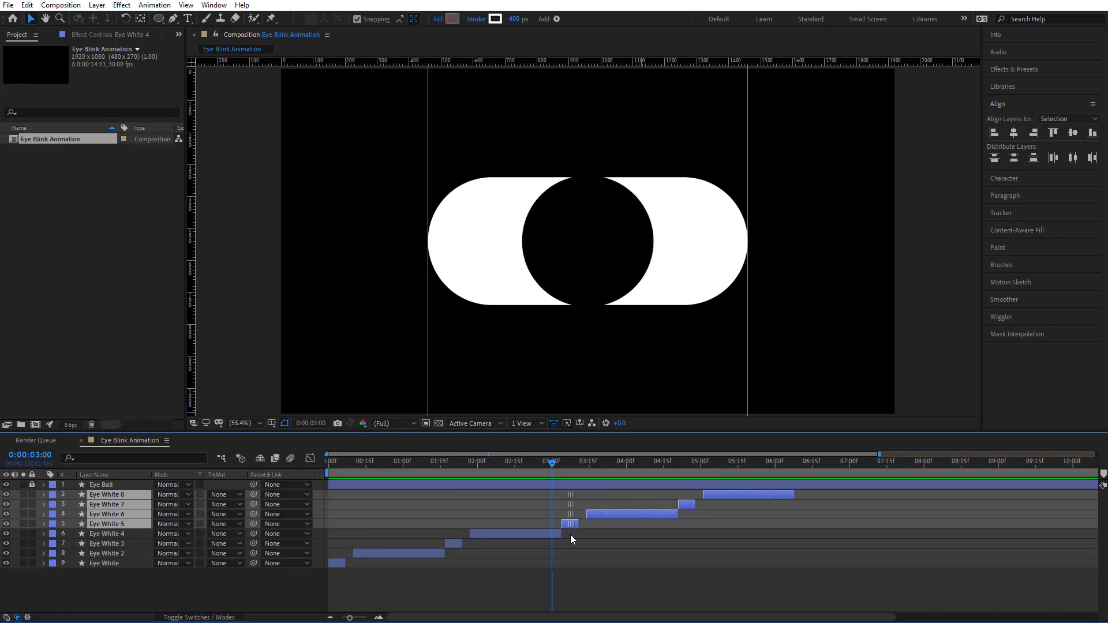
key(space)
key(Home)
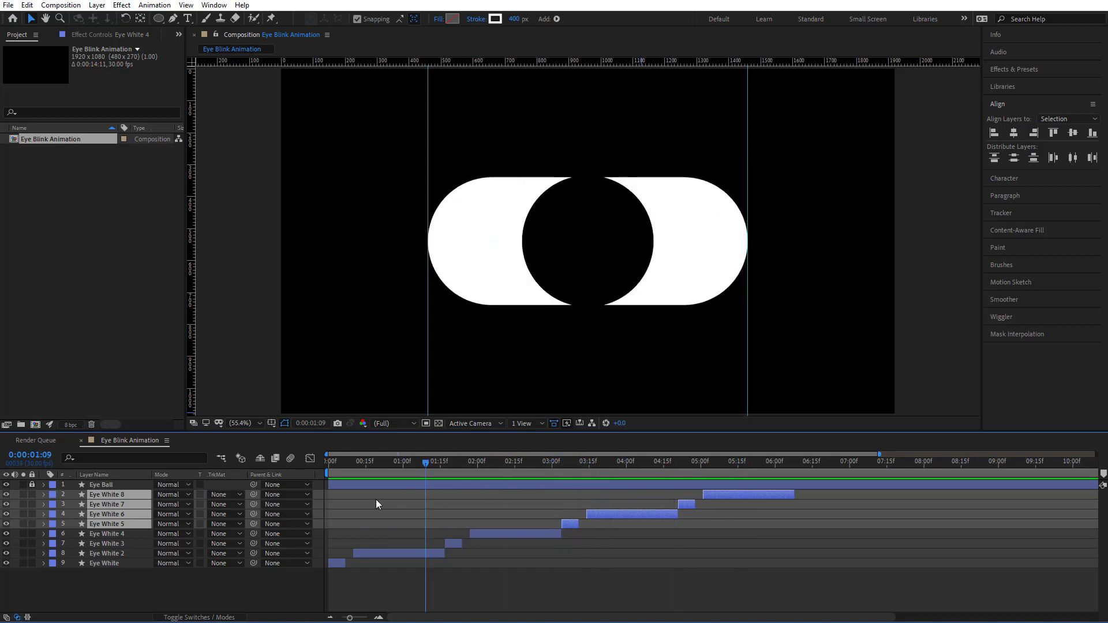
click(362, 578)
key(space)
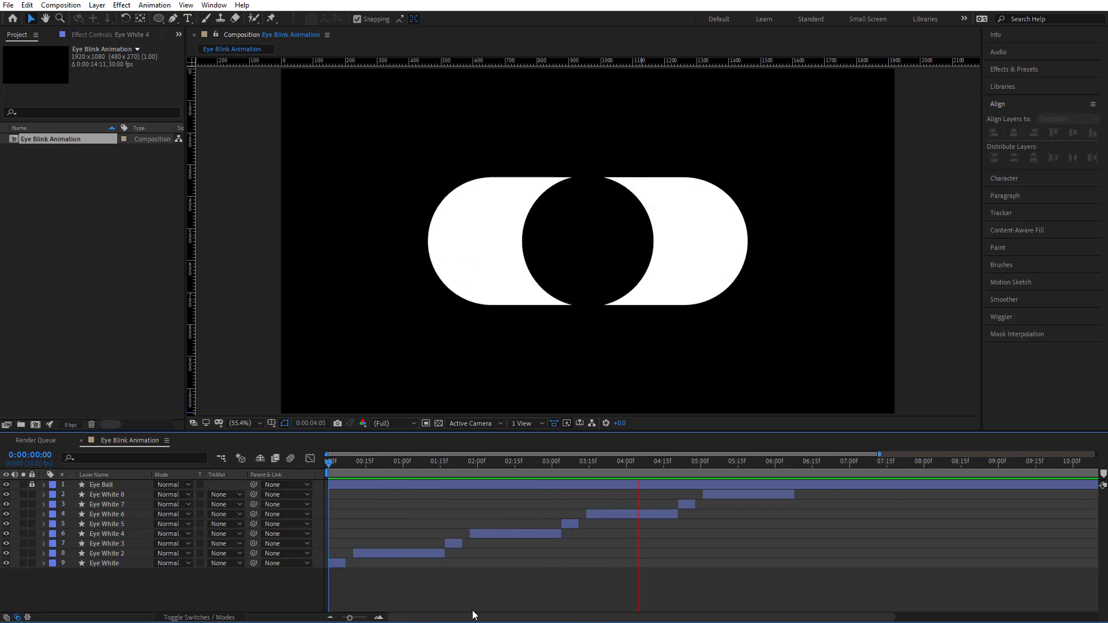
drag(480, 463, 300, 488)
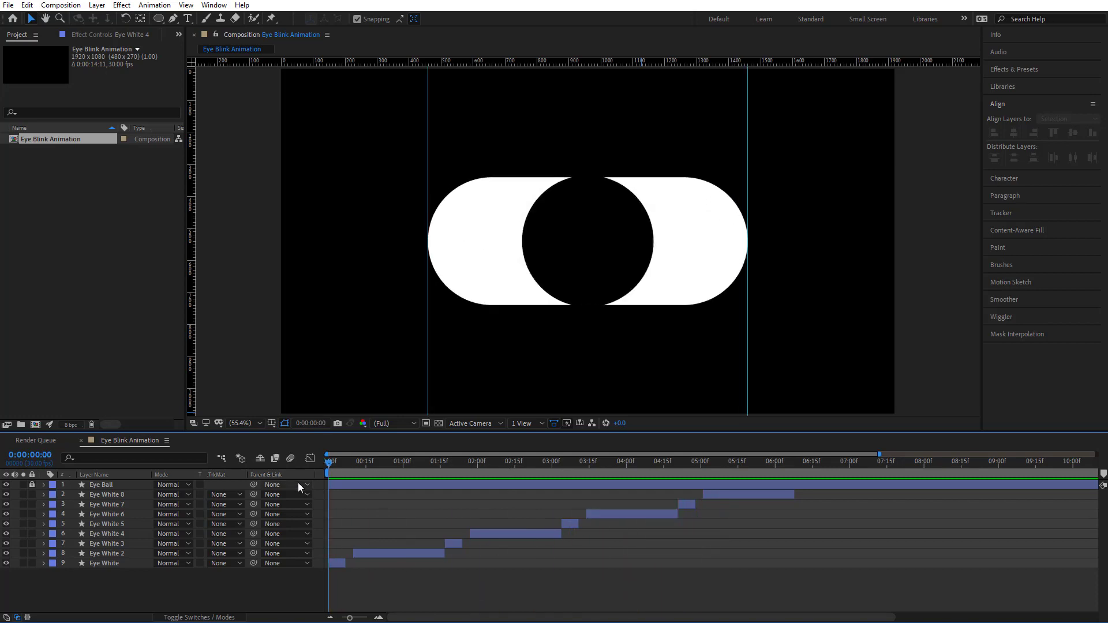
- Unlock the Eye Ball layer and add Position keyframes at 960.0, 540.0 at 0:00:00:00 and at 0:00:00:07
click(103, 486)
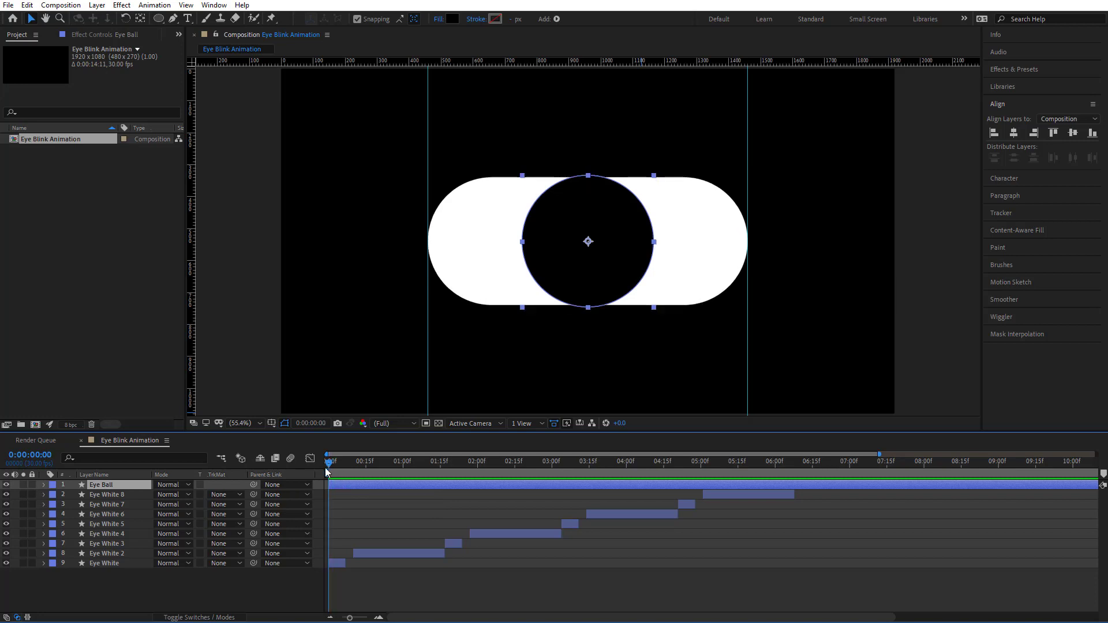
click(44, 485)
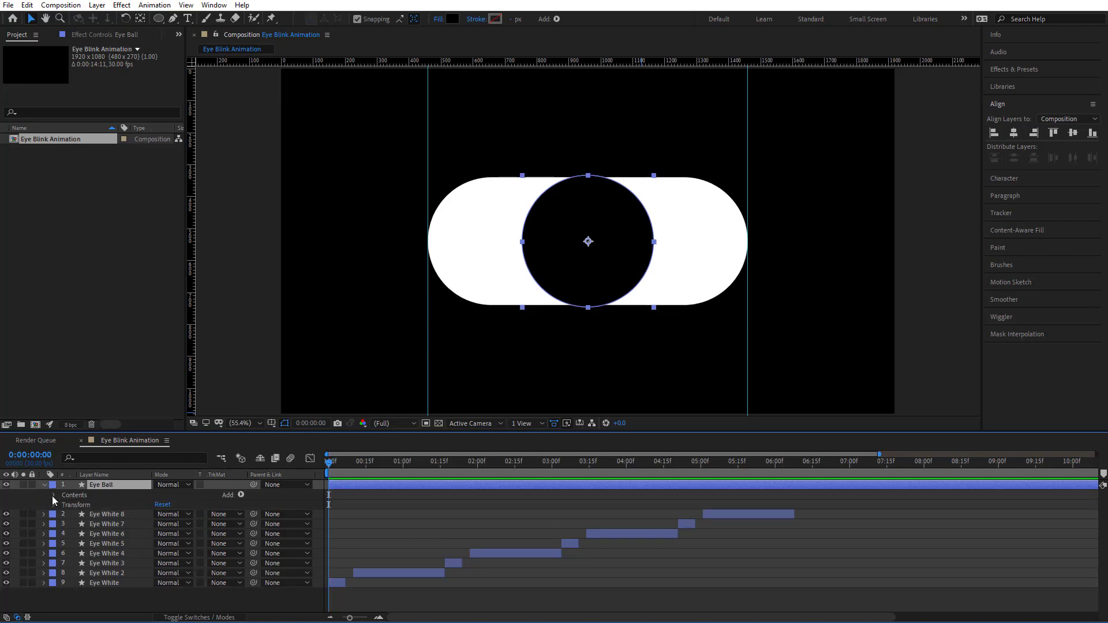
click(54, 506)
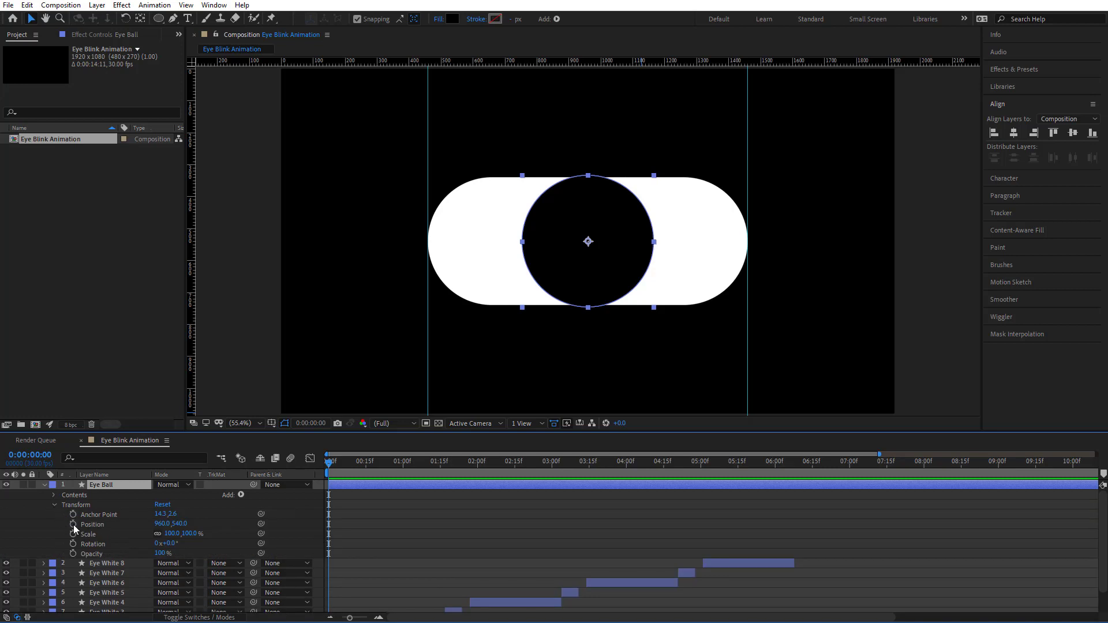
click(73, 525)
key(u)
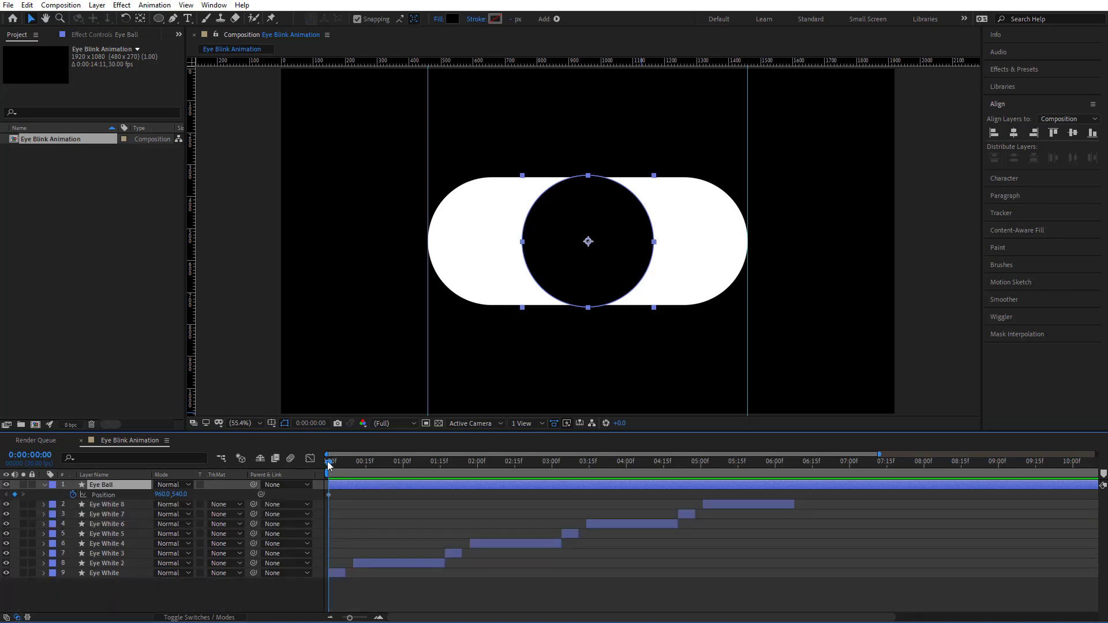
click(361, 618)
mouse_move(330, 467)
mouse_down()
mouse_move(380, 480)
mouse_move(365, 482)
mouse_move(370, 468)
mouse_move(411, 469)
mouse_move(392, 467)
mouse_move(401, 472)
mouse_up()
click(15, 494)
- Reveal Eye White 2's keyframes and set the Eye Ball position to 779.0, 540.0 at 0:00:00:14
click(424, 564)
key(u)
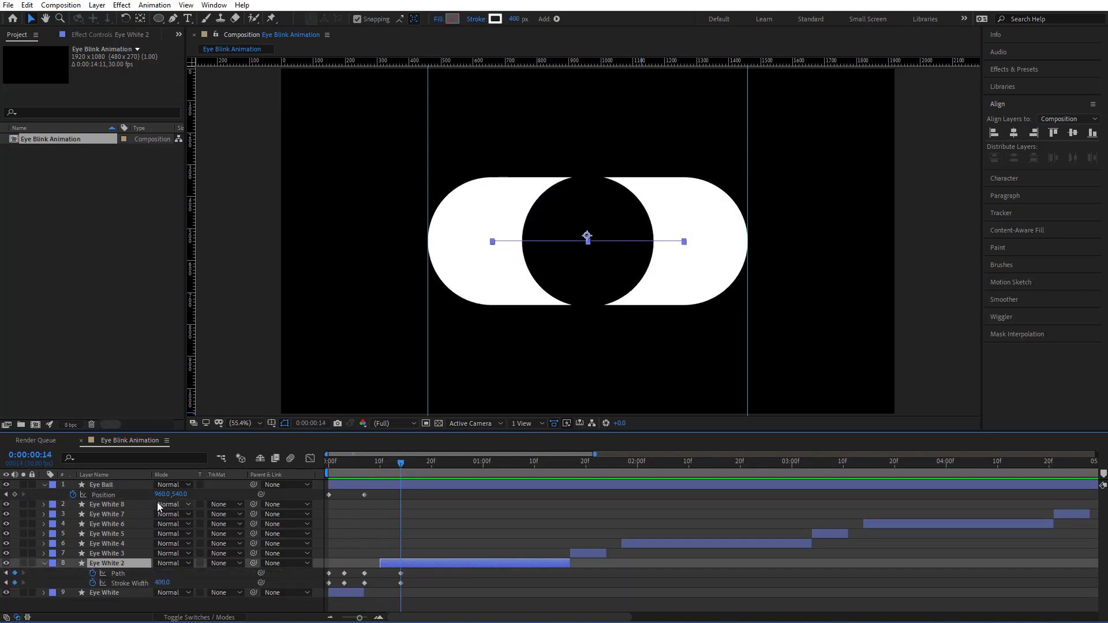
drag(161, 495, 56, 494)
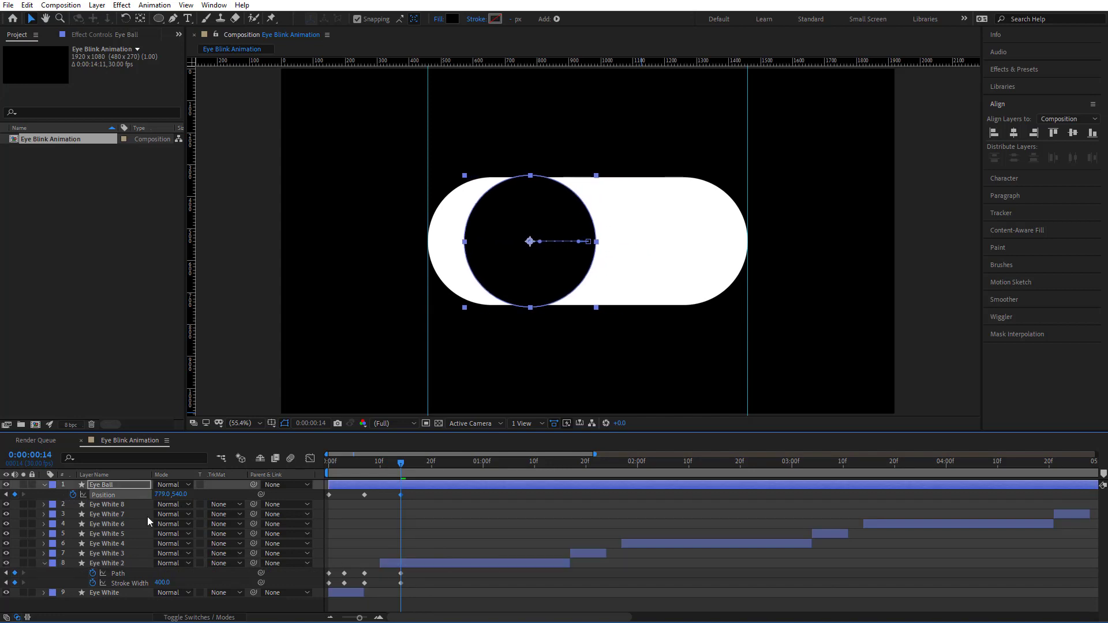
click(402, 524)
- Hold the Eye Ball position at Eye White 3's closed-eye keyframes, and set it to 1163.0, 540.0 at 0:00:02:01
drag(400, 464, 588, 504)
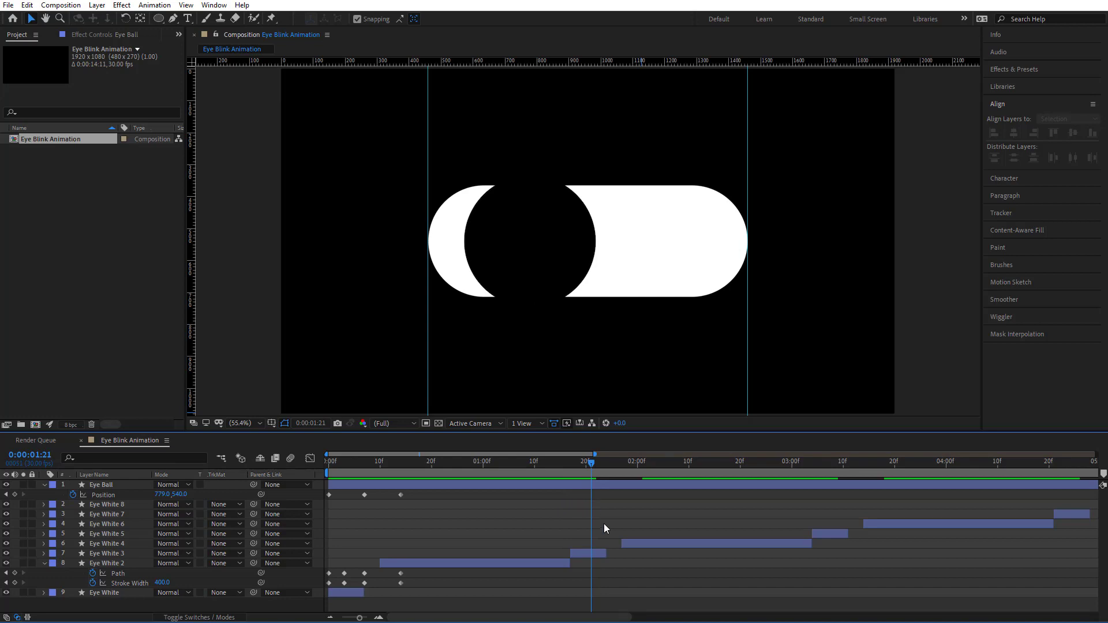
click(594, 554)
key(u)
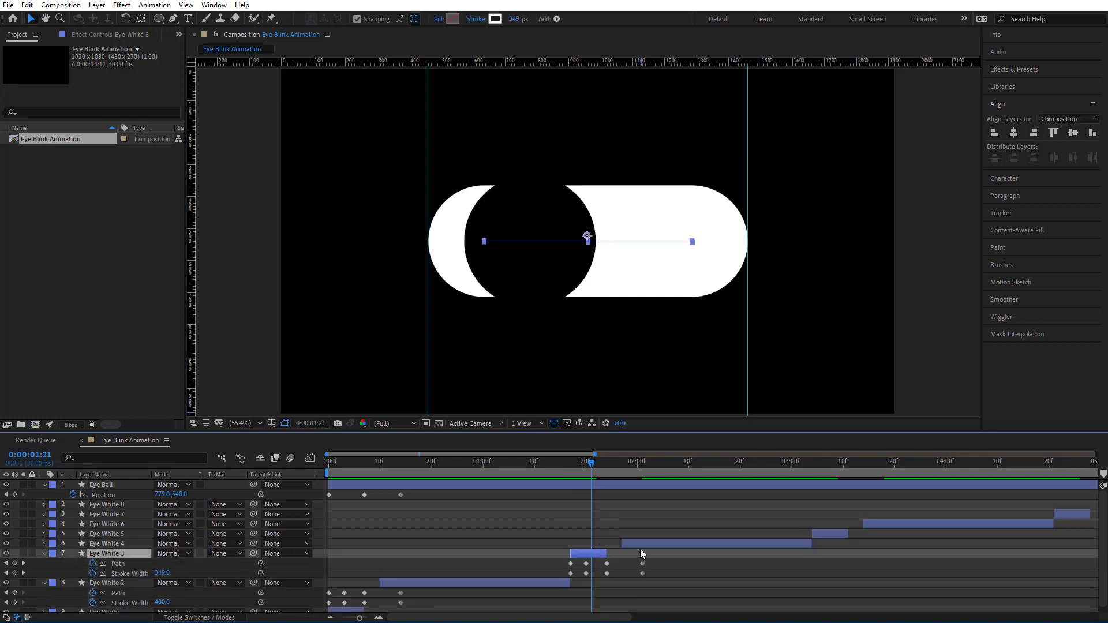
drag(591, 463, 645, 470)
click(15, 495)
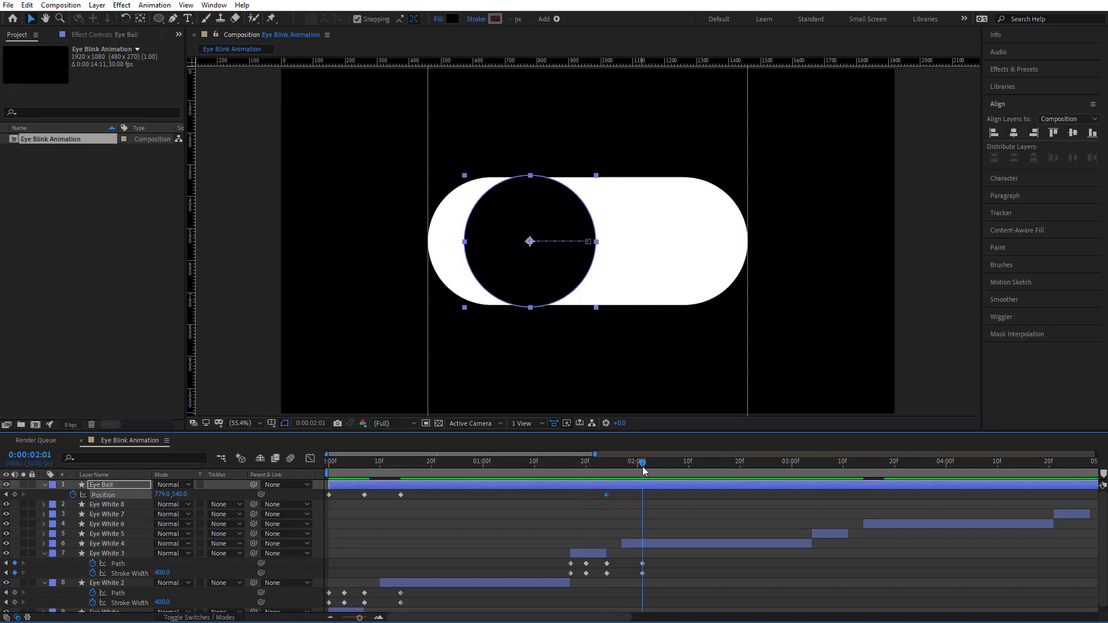
drag(163, 497, 374, 486)
click(625, 520)
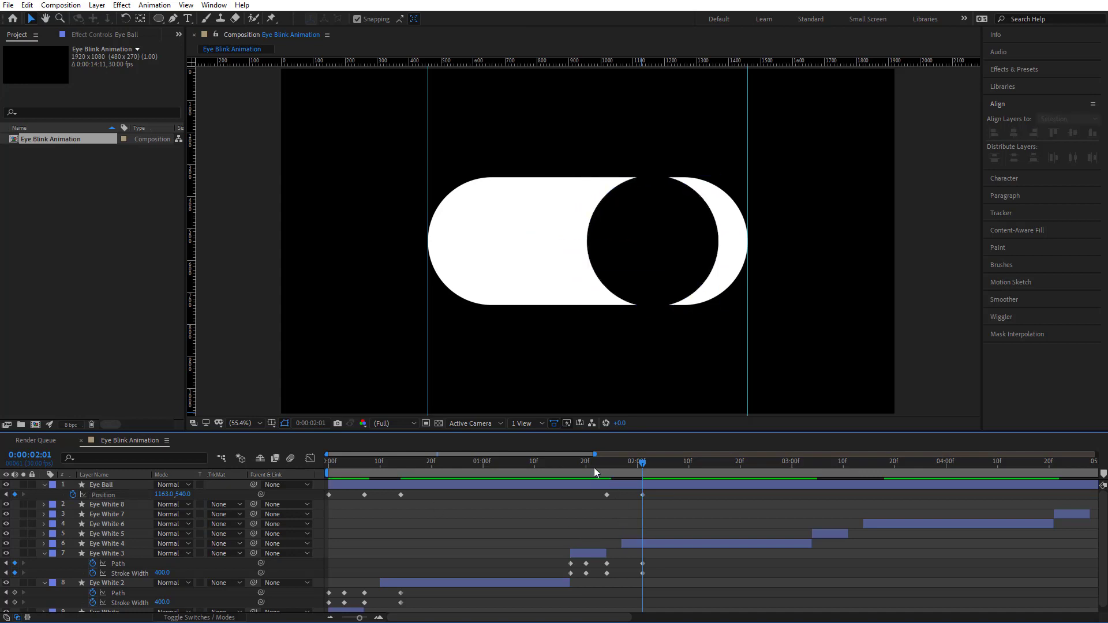
- Reveal Eye White 5's keyframes and add an Eye Ball Position keyframe at its closed-eye frame, 0:00:03:11
mouse_move(599, 464)
mouse_down()
mouse_move(648, 482)
mouse_move(552, 487)
mouse_move(827, 511)
mouse_up()
click(827, 534)
key(u)
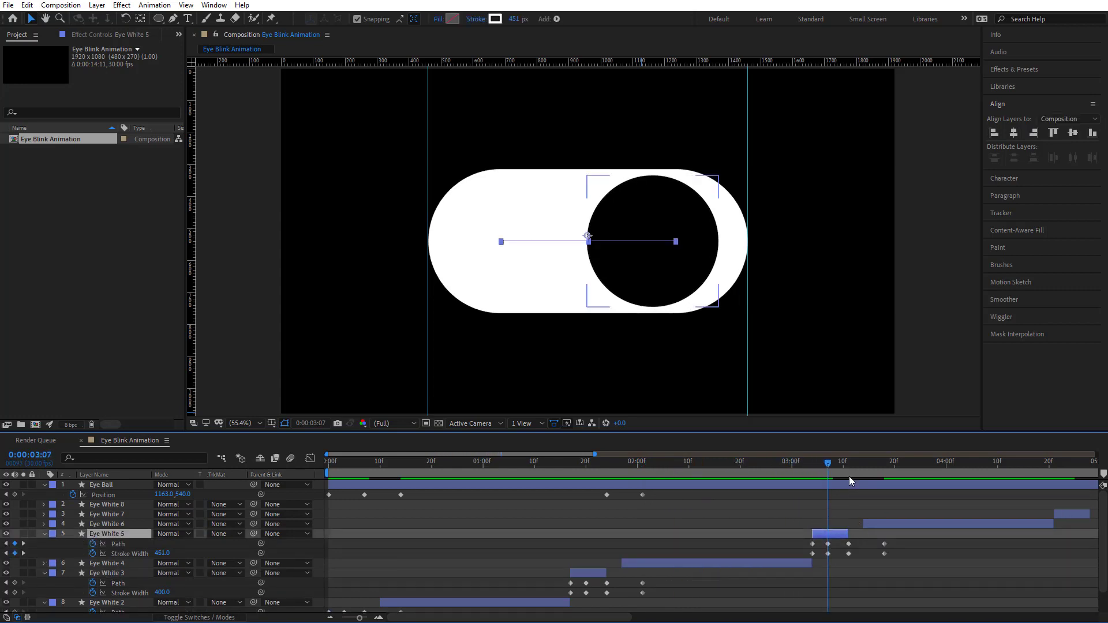
click(848, 465)
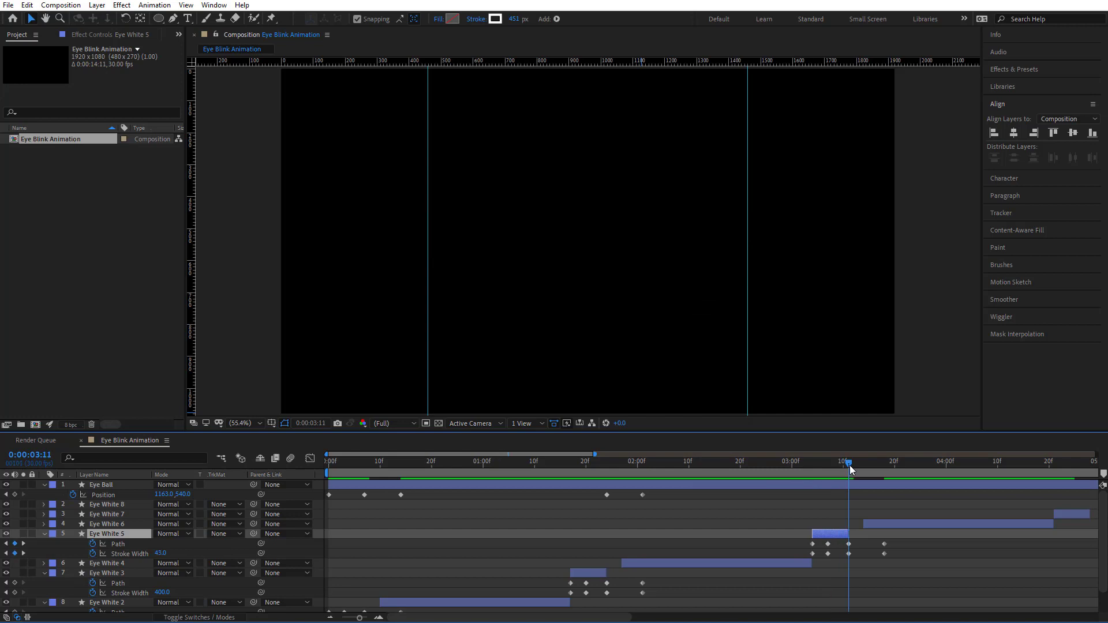
click(15, 494)
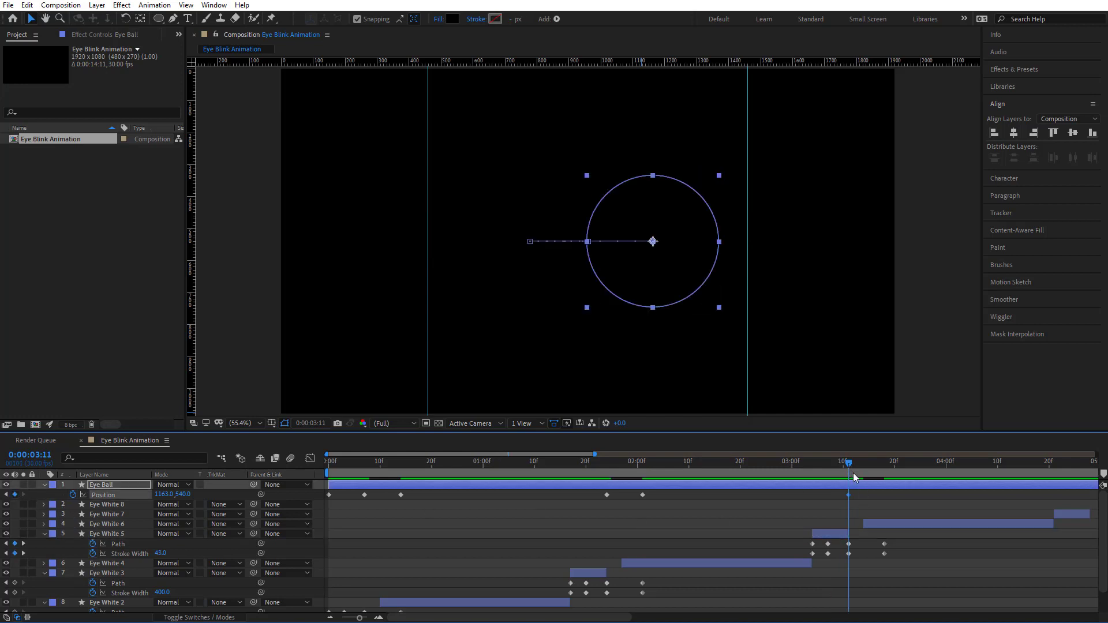
- Copy the first Eye Ball Position keyframe and paste it at 0:00:03:18
drag(854, 477, 885, 472)
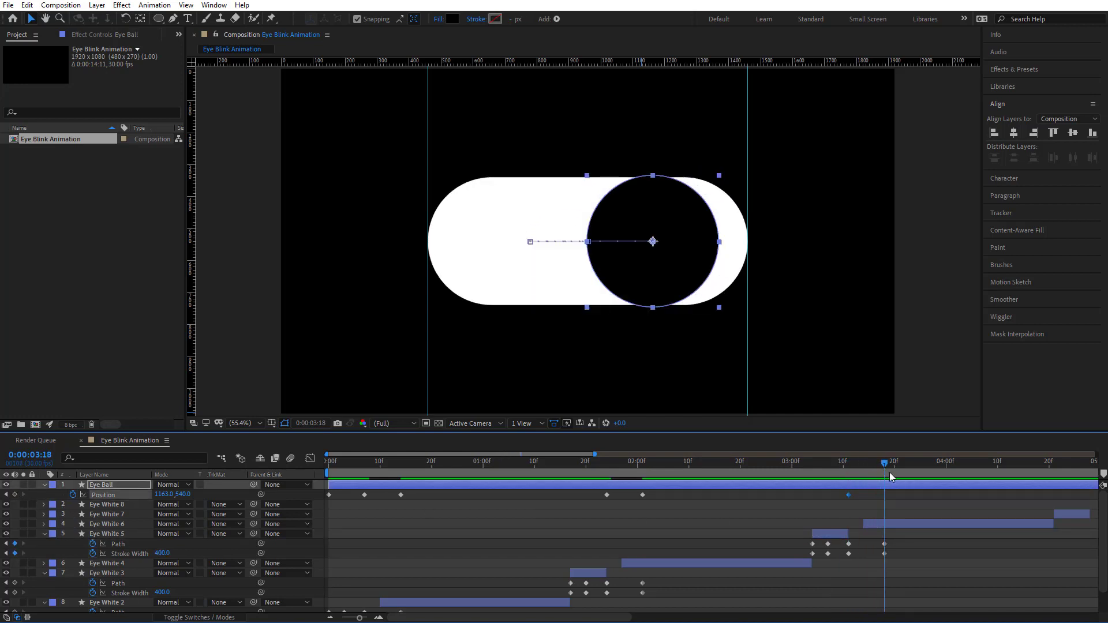
drag(343, 495, 331, 514)
click(27, 4)
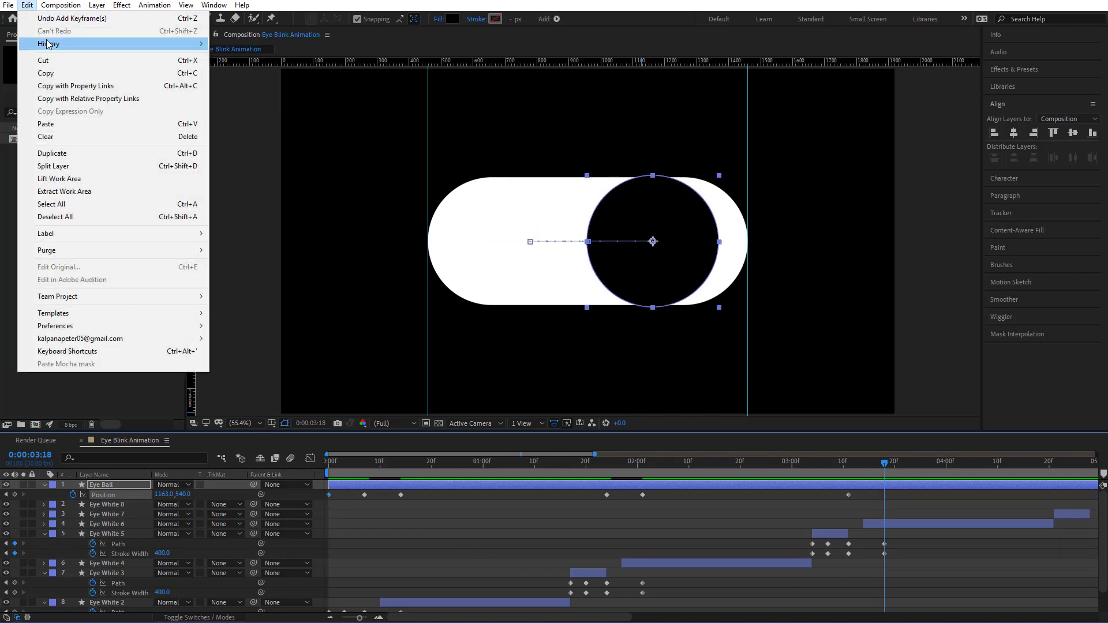
click(27, 5)
click(27, 5)
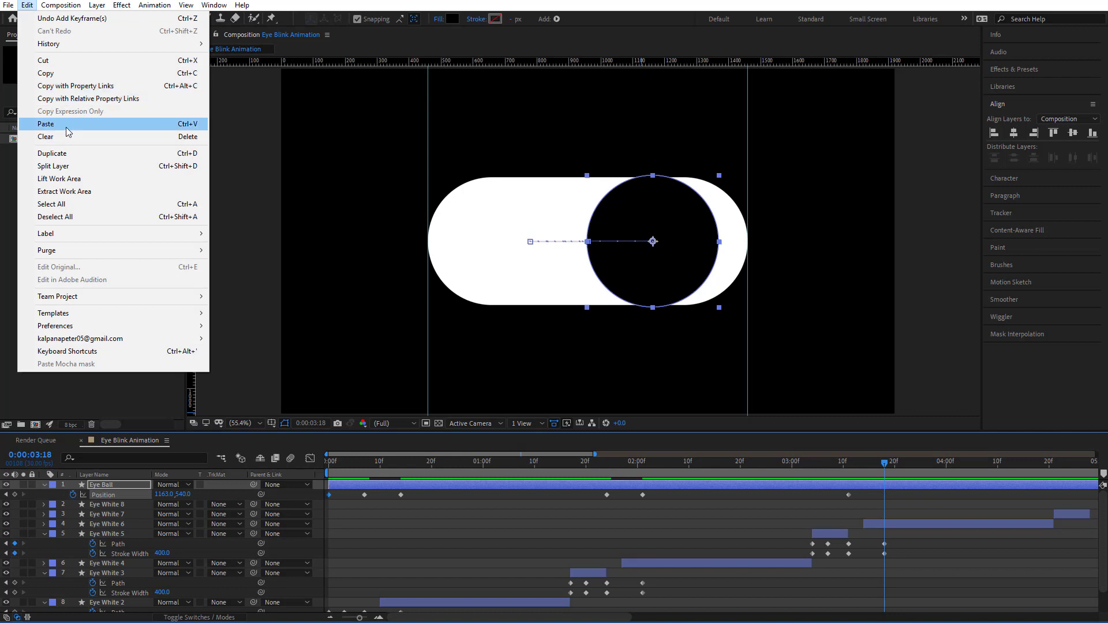
click(46, 123)
click(904, 511)
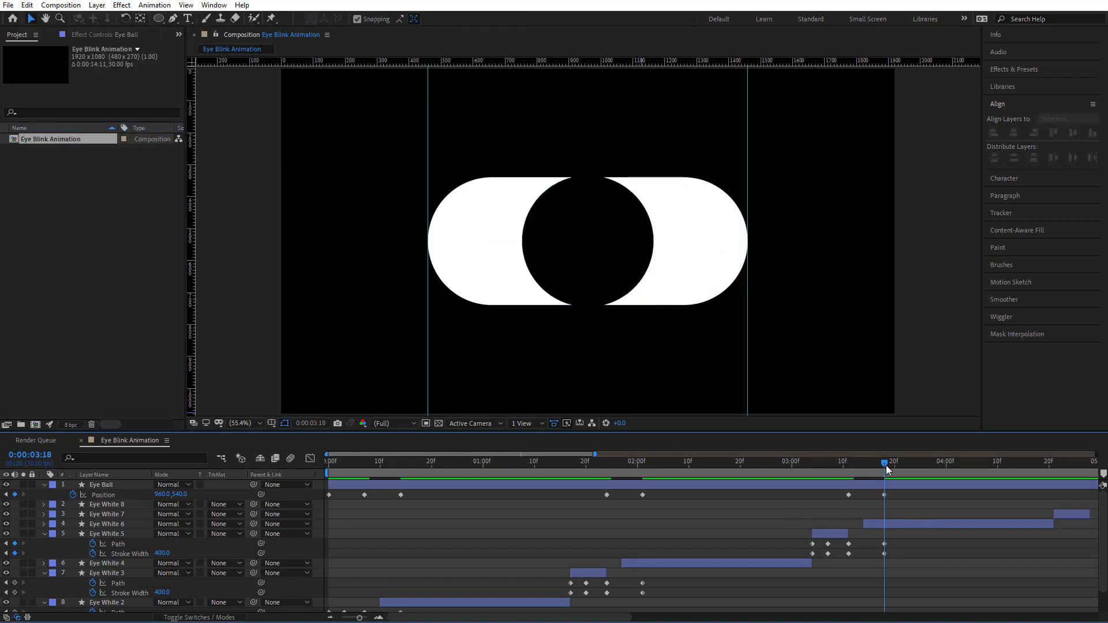
- Set the end of the composition's work area to 0:00:04:15
drag(884, 464, 1024, 478)
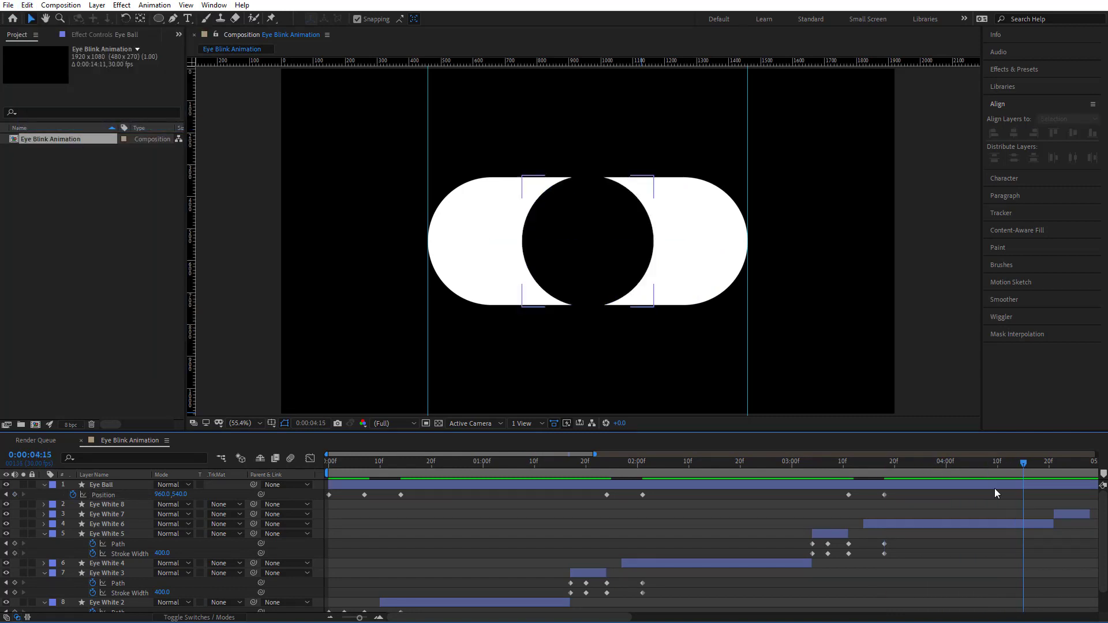
drag(358, 617, 317, 620)
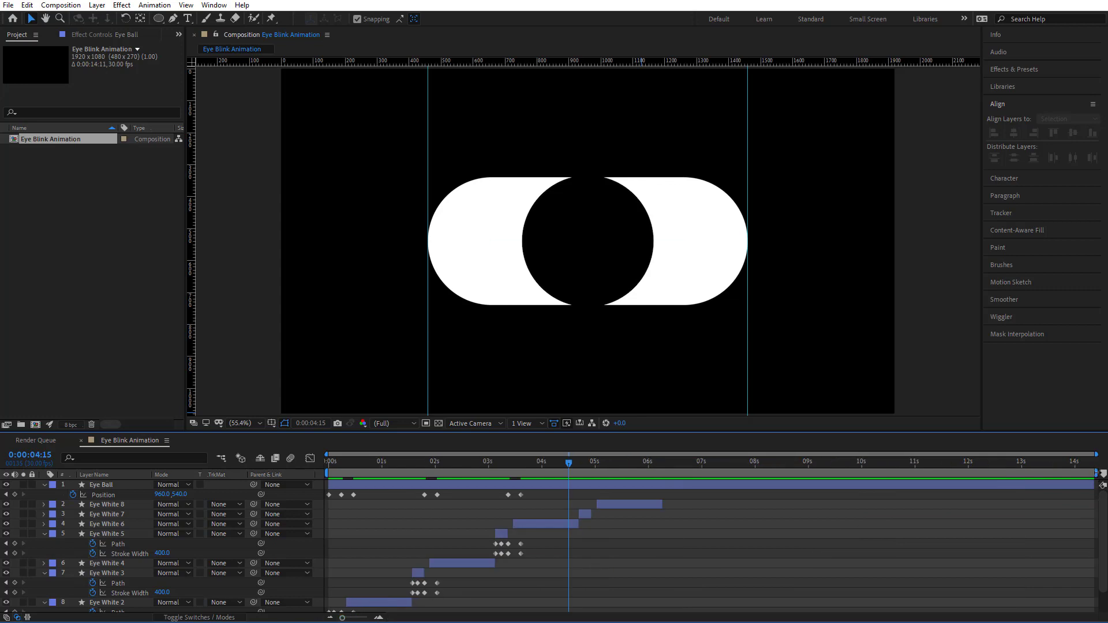
drag(1099, 472, 571, 474)
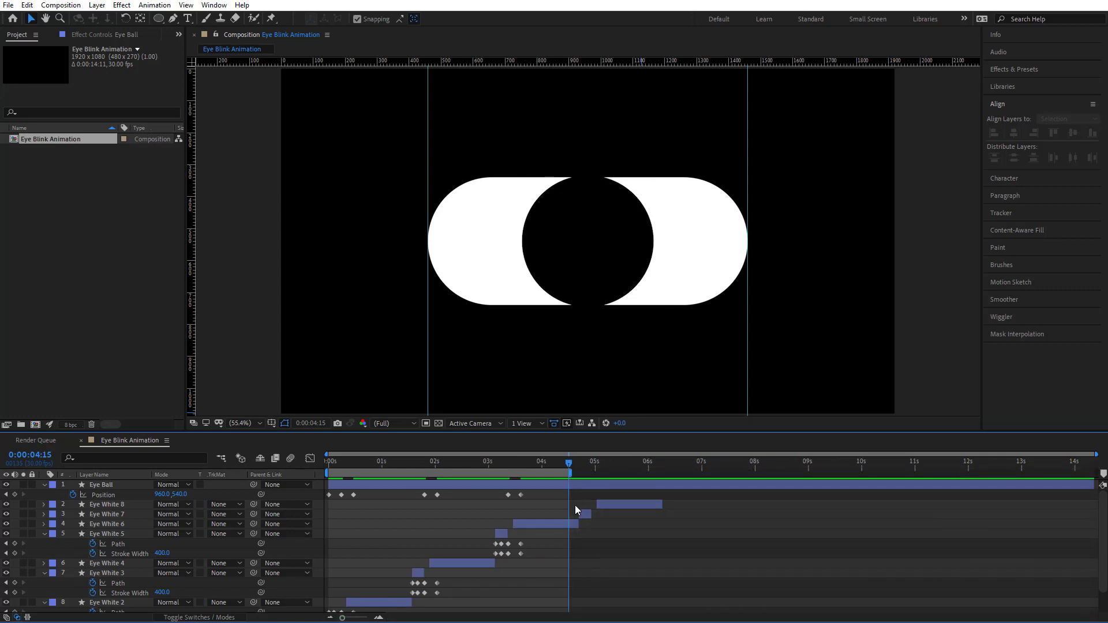
- Collapse the layers' keyframe properties and play back the blink animation within the work area
key(u)
key(space)
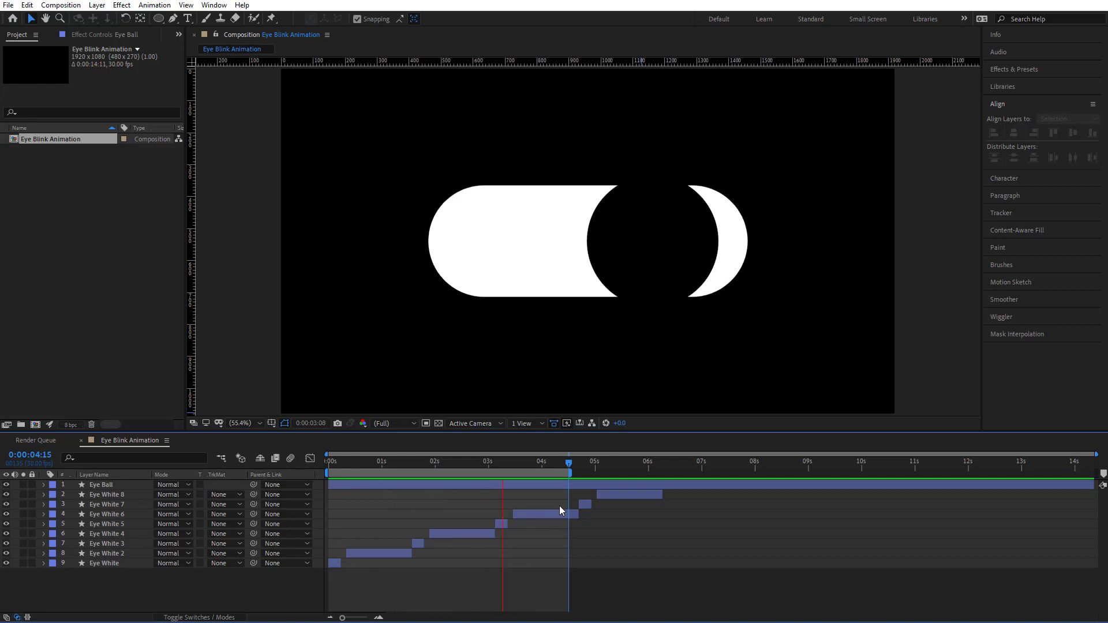
key(space)
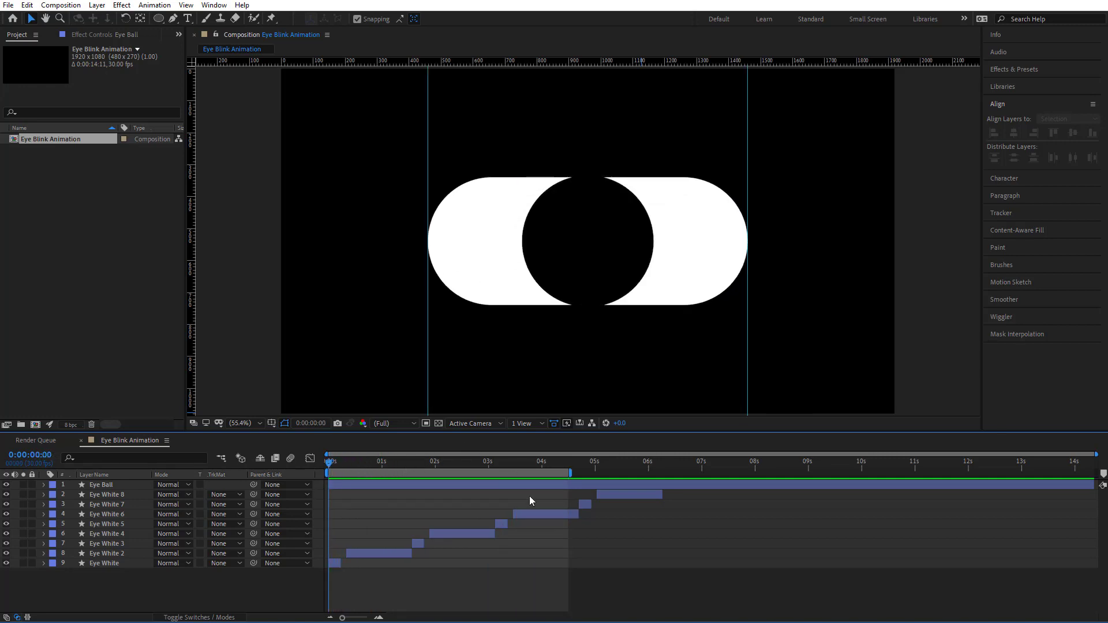
- Create a 1920 × 1080 px solid named Background with the dark blue color 010559
right_click(932, 162)
mouse_move(959, 168)
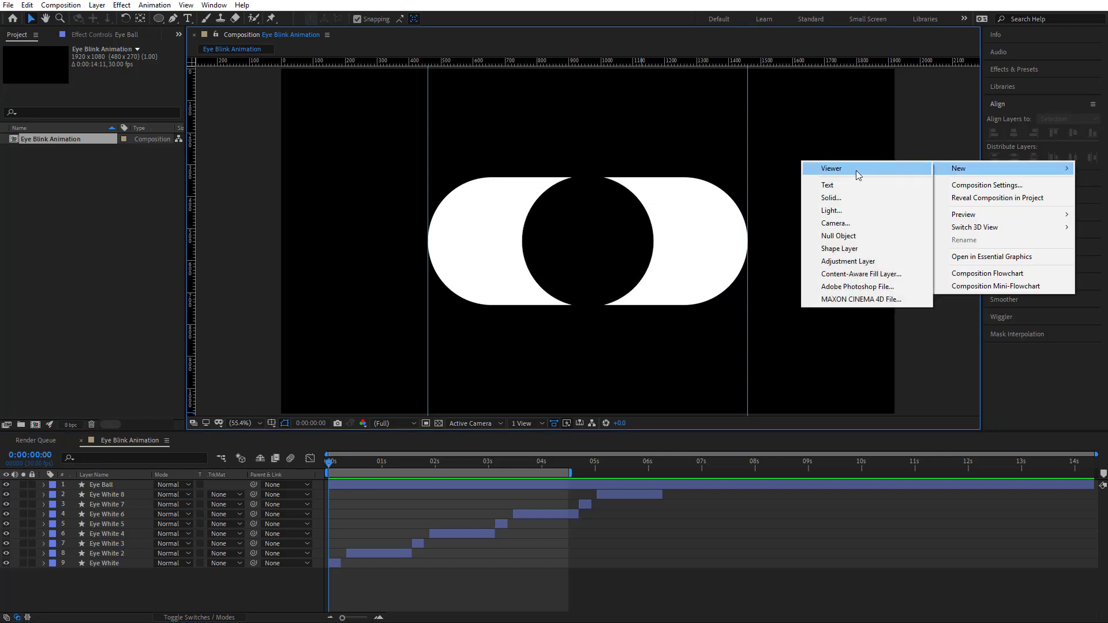
click(831, 198)
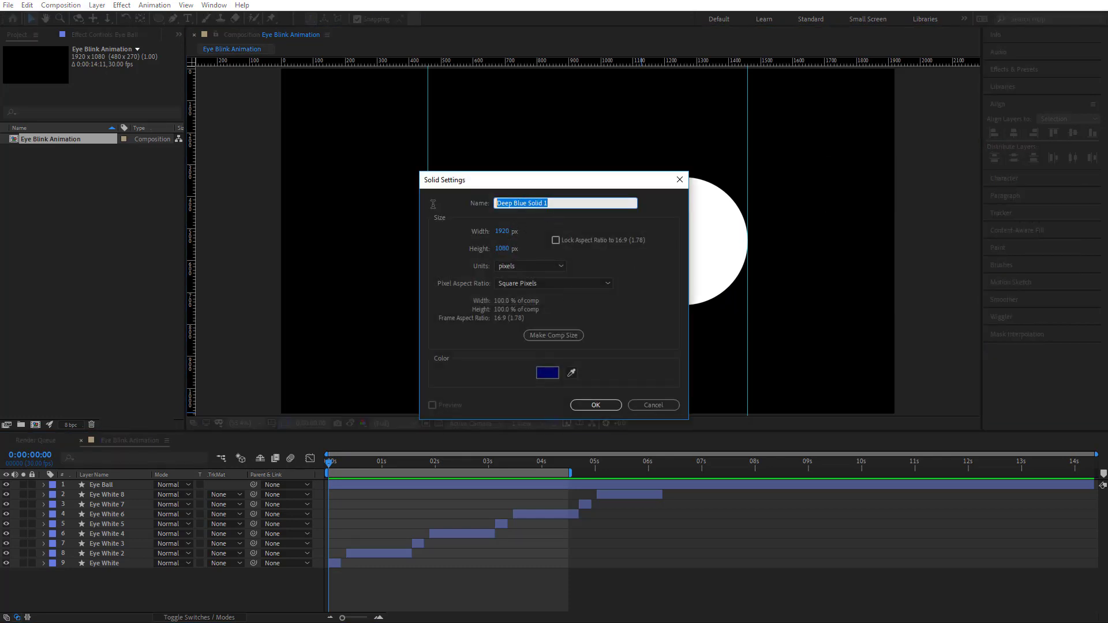
text(Background)
click(546, 372)
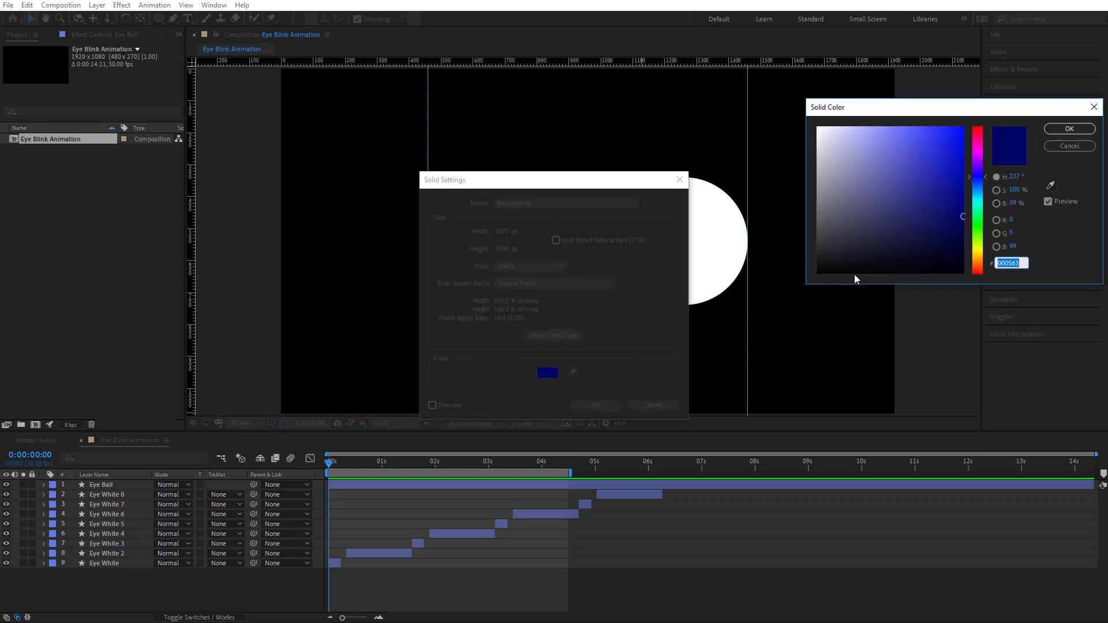
drag(963, 217, 961, 222)
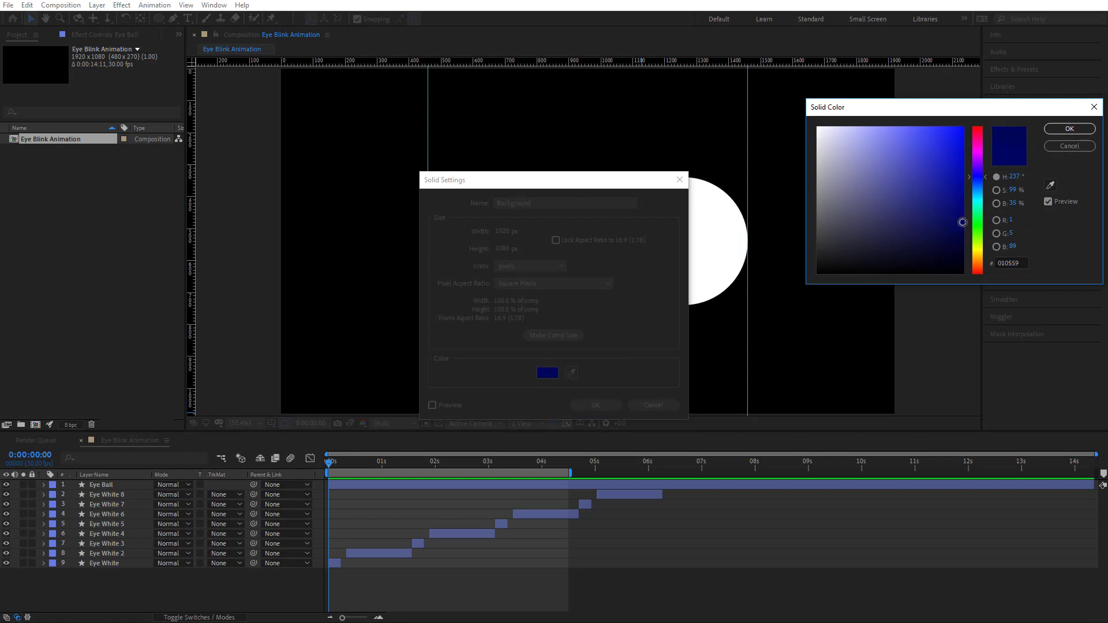
click(1069, 128)
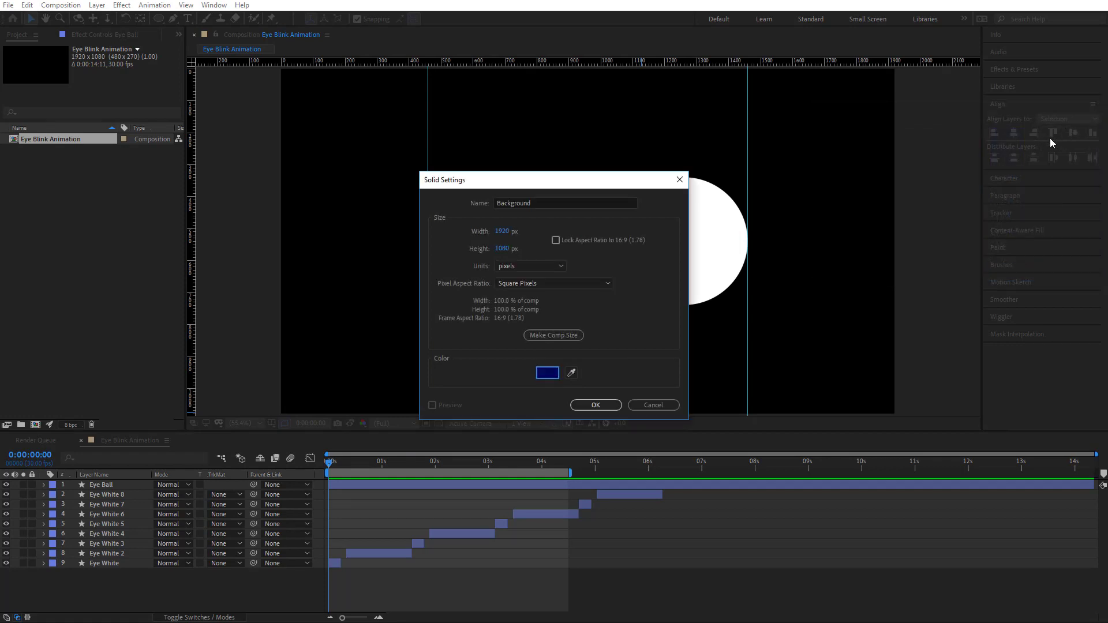
click(595, 405)
- Move the Background solid beneath all other layers and lock it
drag(99, 488, 101, 577)
key(ctrl+l)
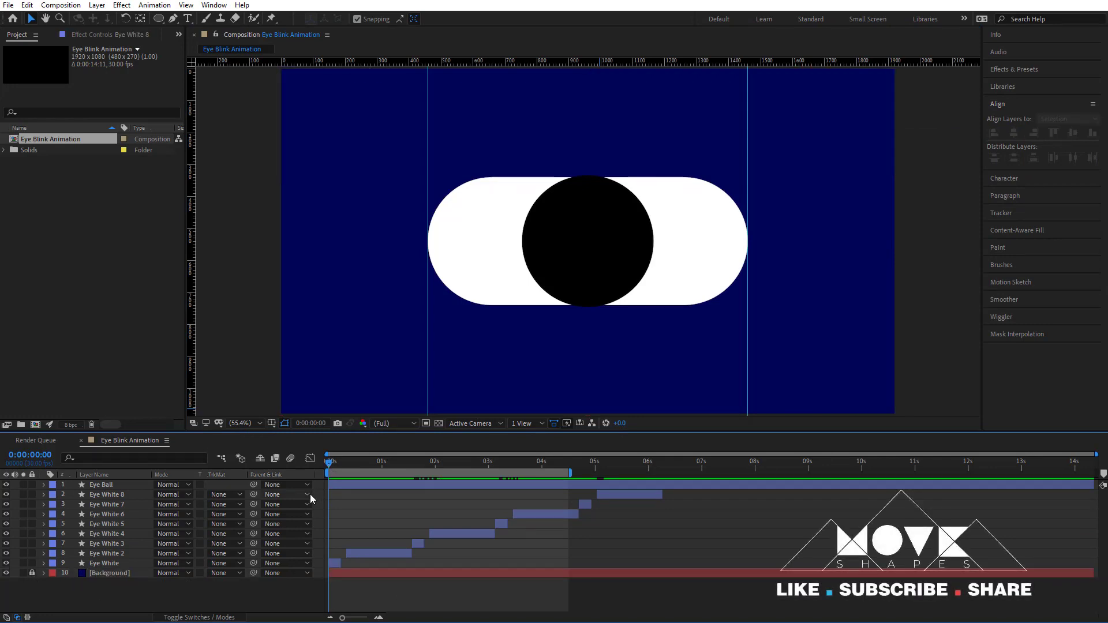
- Pre-compose all layers from Eye White to Eye White 8 into a new composition named Eye White Comp
click(118, 498)
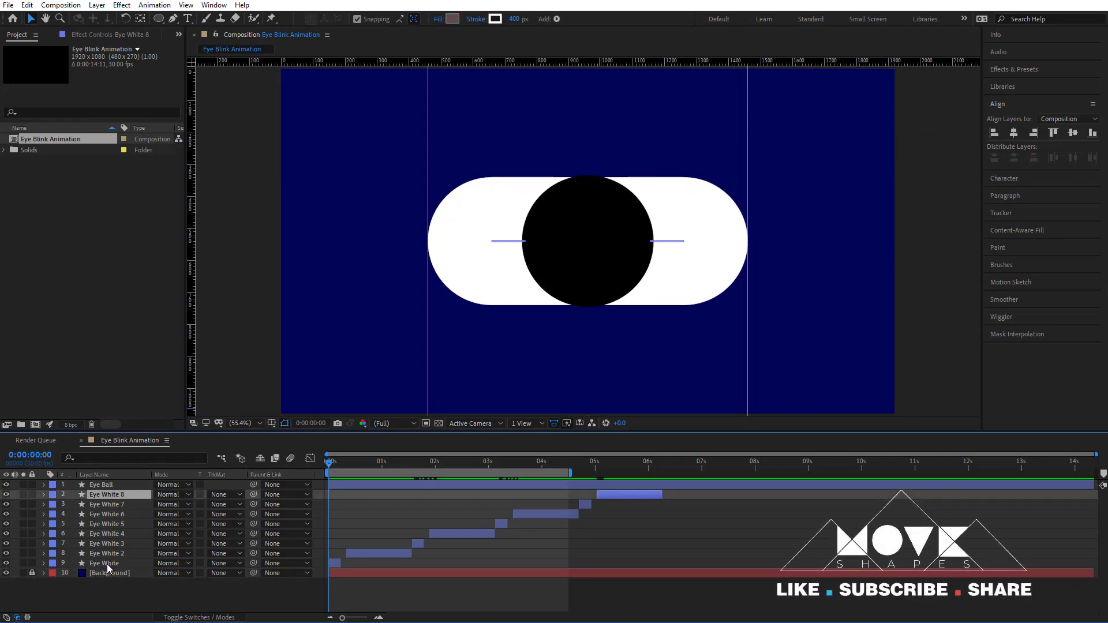
shift+click(109, 564)
right_click(439, 541)
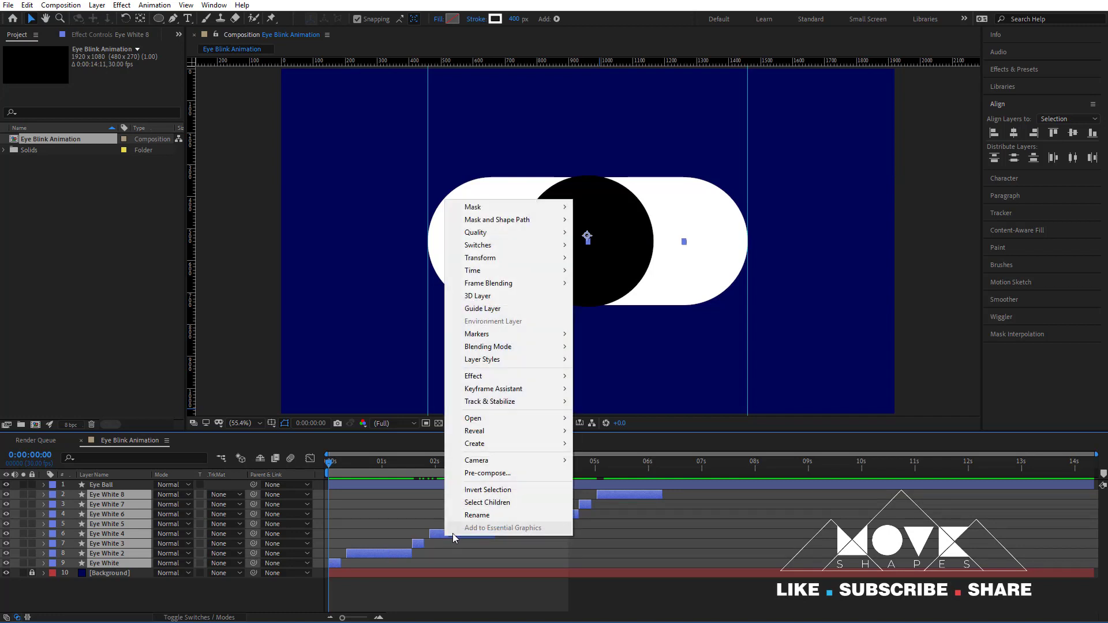
click(501, 472)
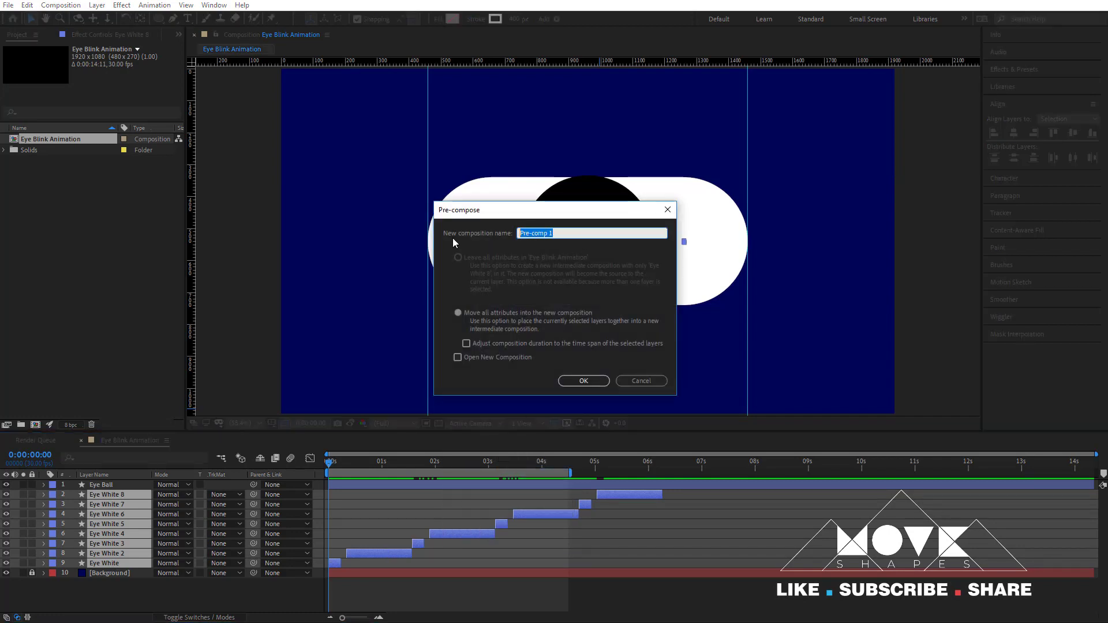
text(Eye White Comp)
click(579, 380)
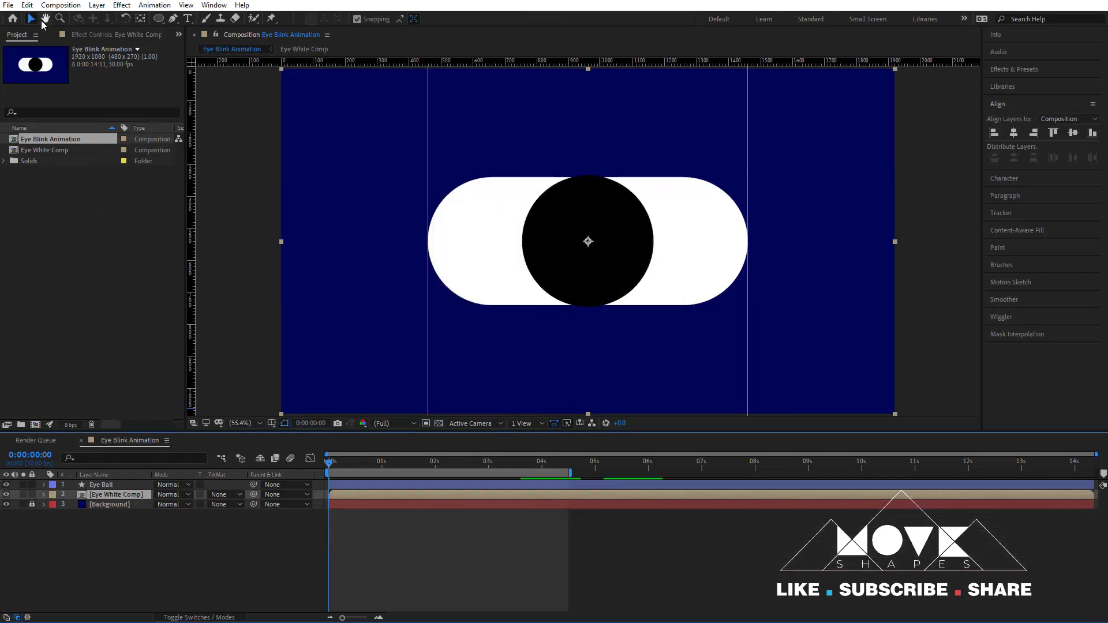
- Duplicate the Eye White Comp layer and place Eye Ball between the two copies
click(27, 5)
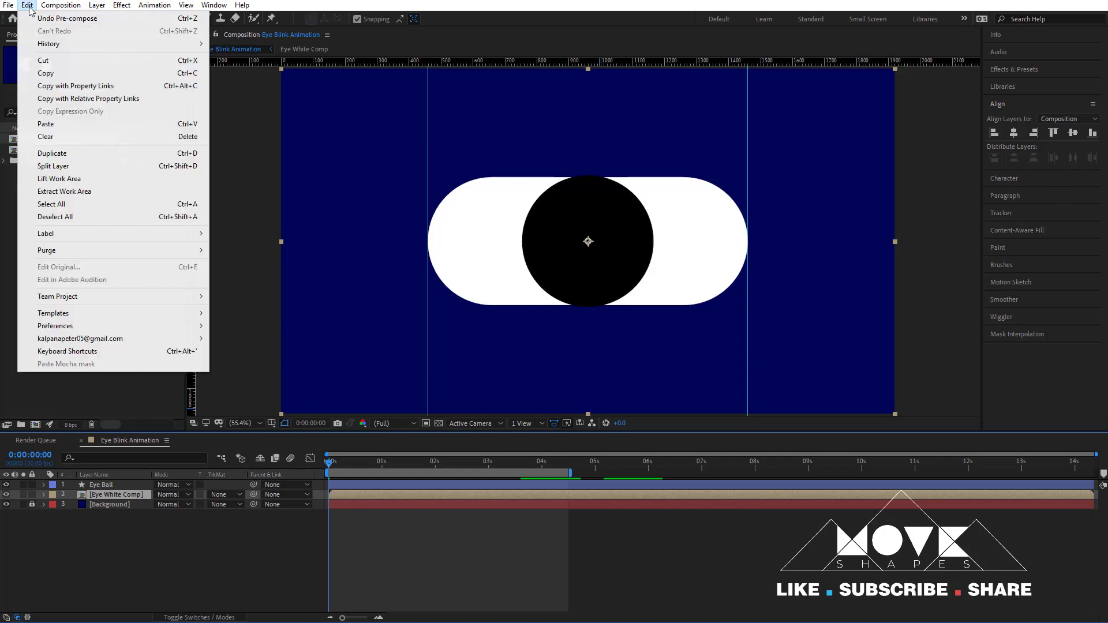
click(99, 154)
click(121, 536)
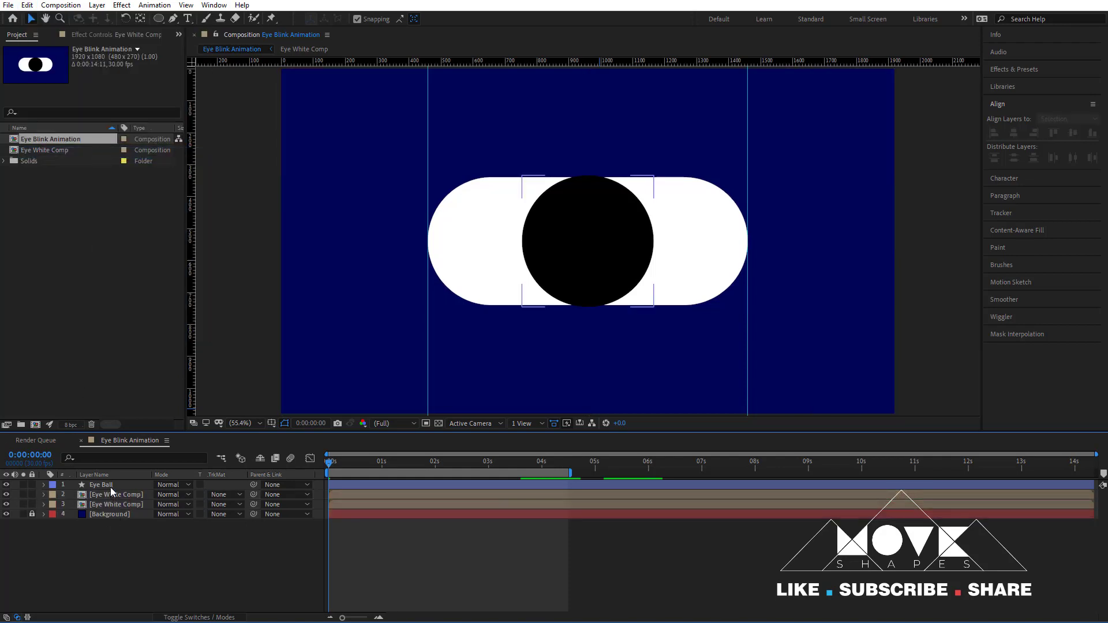
click(115, 495)
click(100, 486)
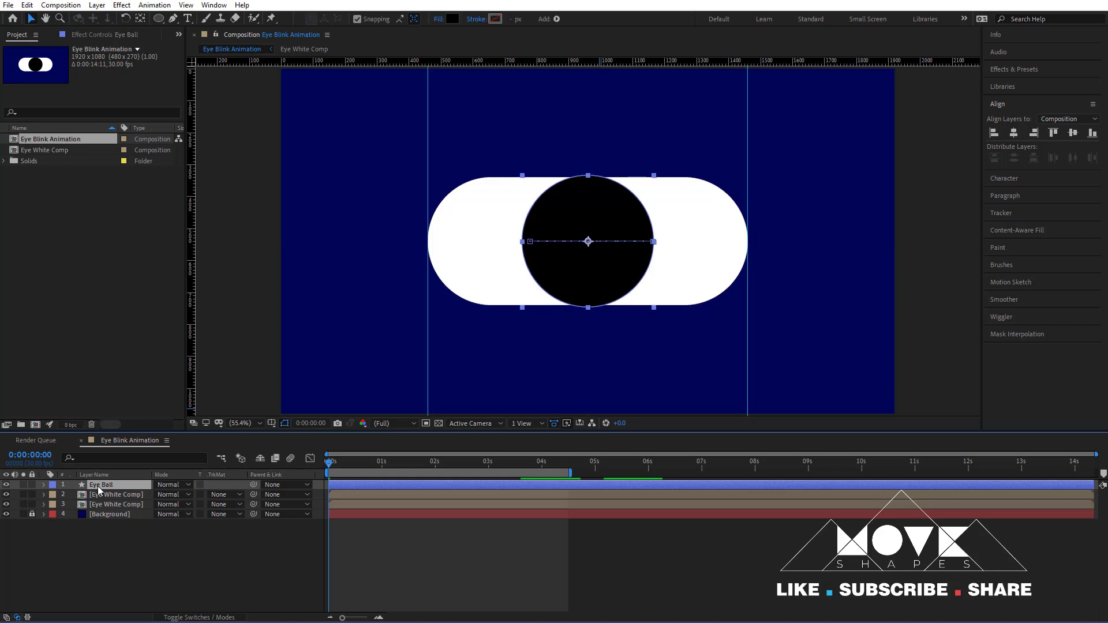
drag(105, 490, 107, 502)
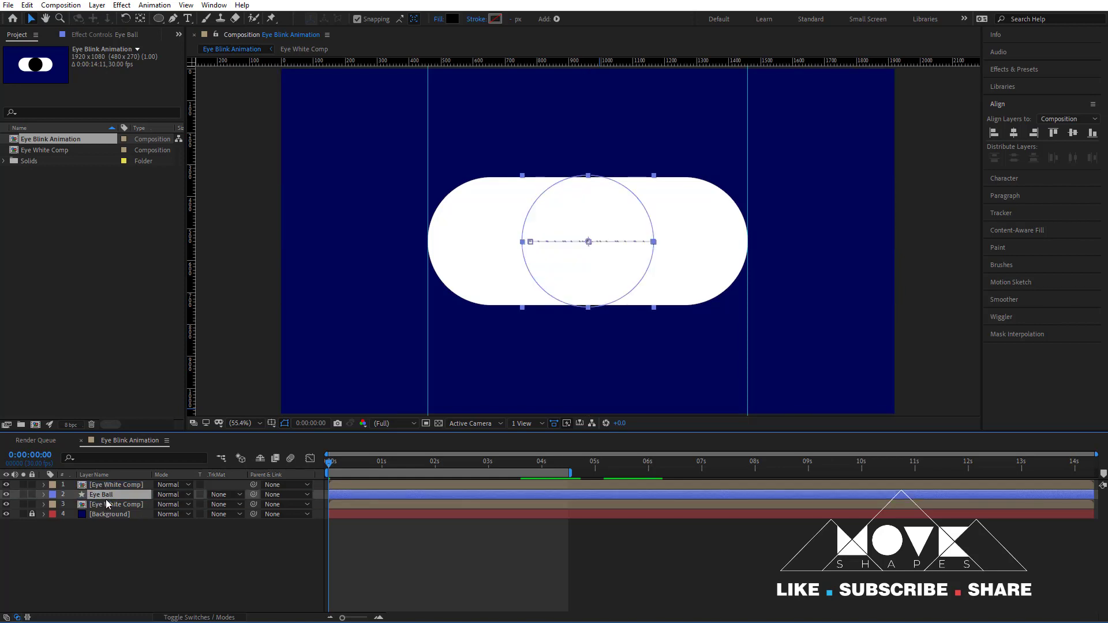
- Rename the uppermost Eye White Comp layer as Eye White Comp Mask
right_click(137, 489)
click(167, 463)
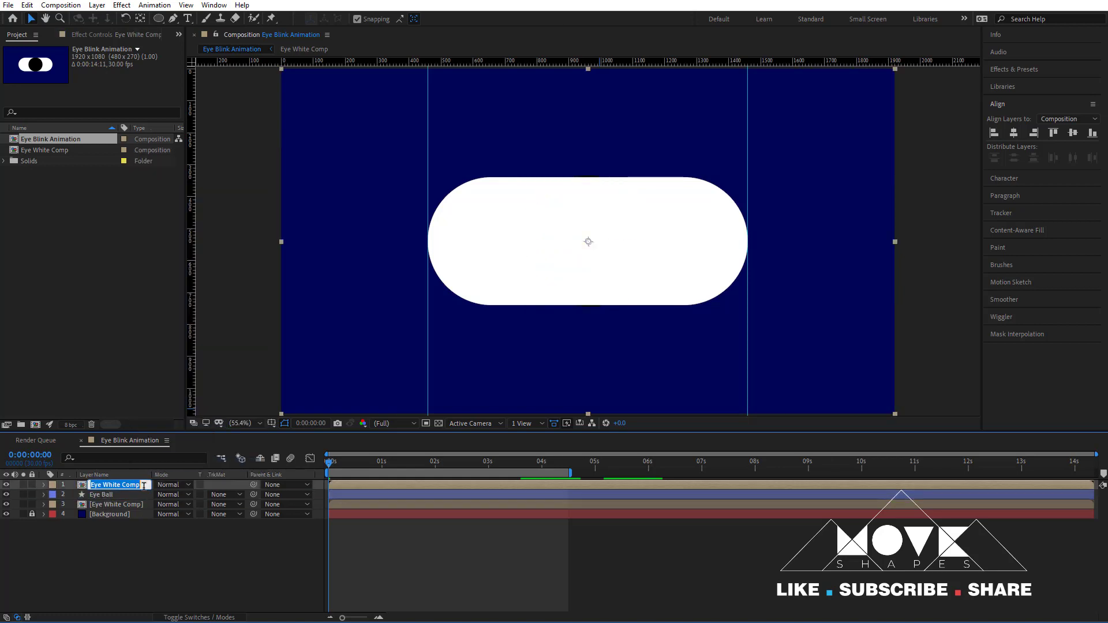
text(Mask)
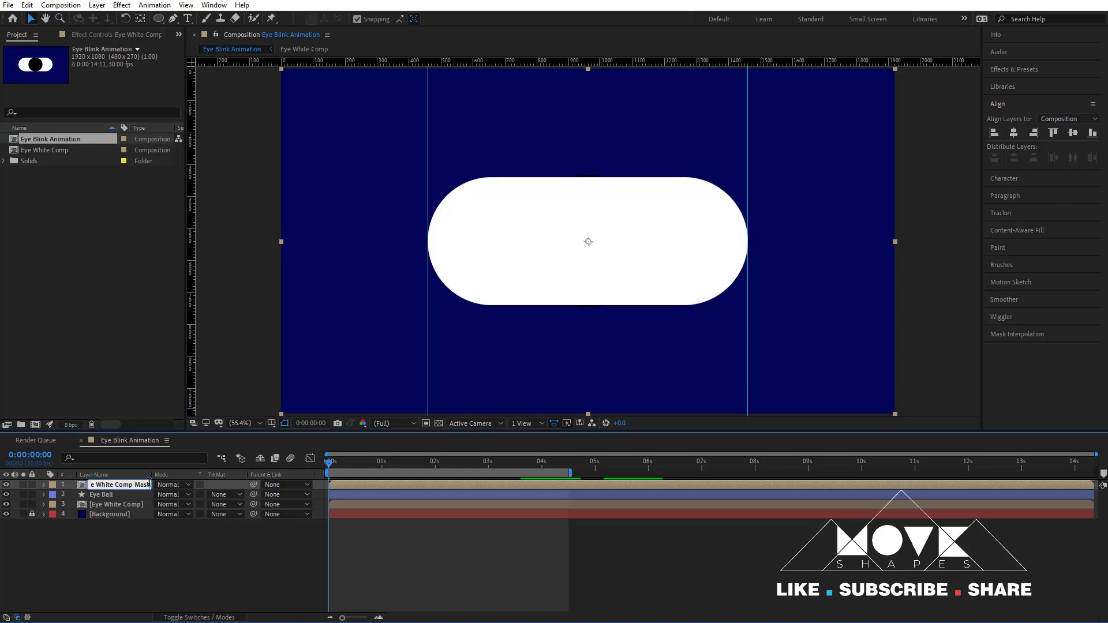
key(Return)
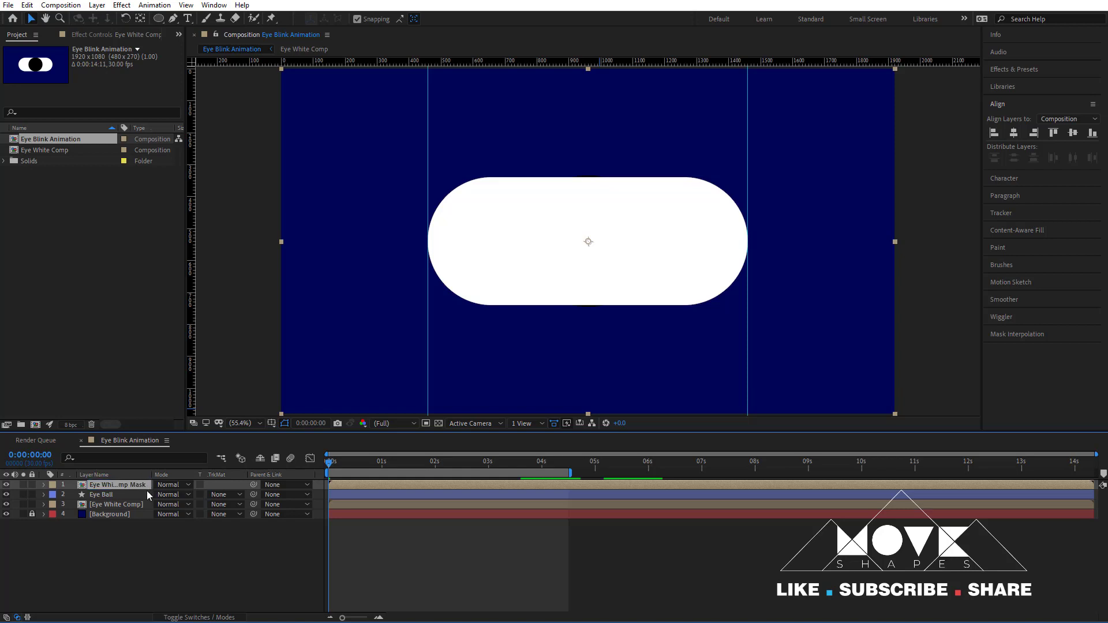
- Set Eye Ball's track matte to Alpha Matte "Eye White Comp Mask" and preview the masked animation
click(224, 495)
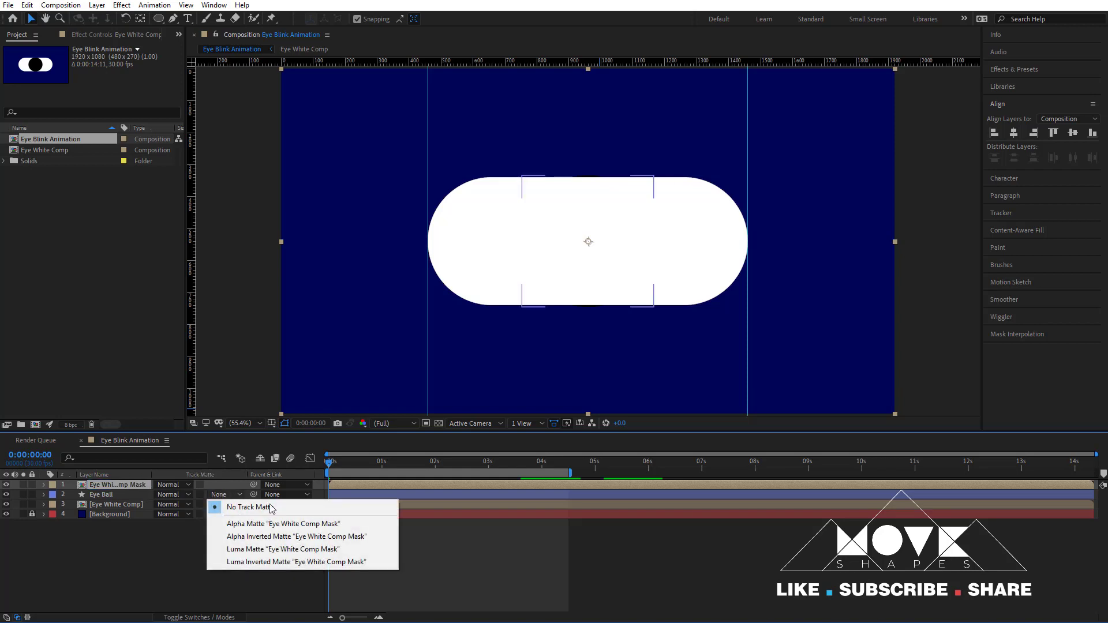
click(310, 525)
click(395, 562)
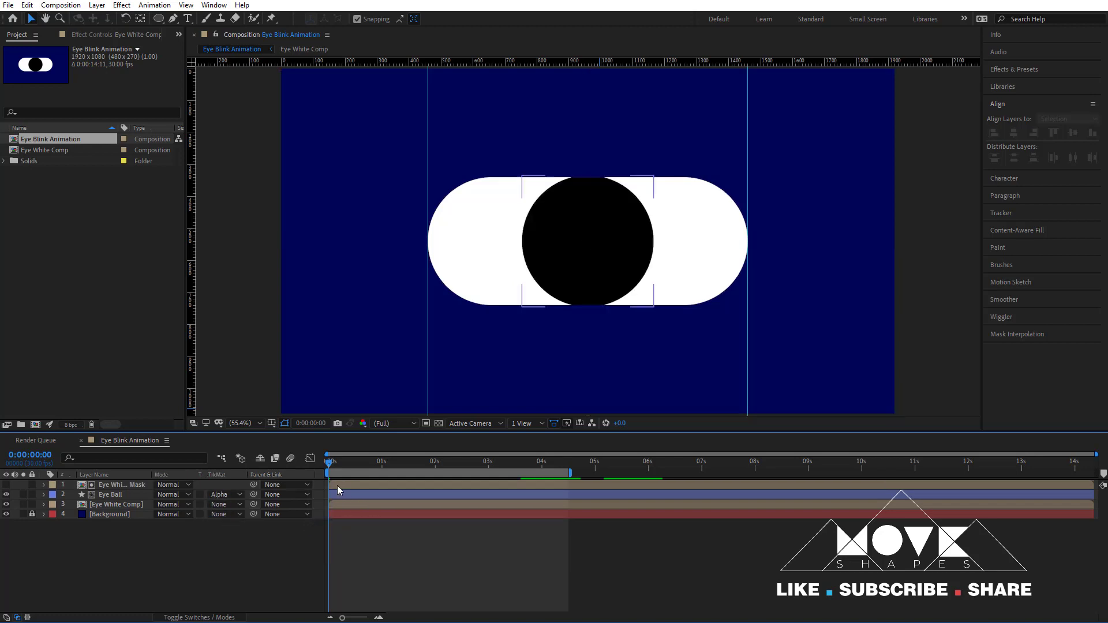
drag(333, 469, 406, 476)
key(space)
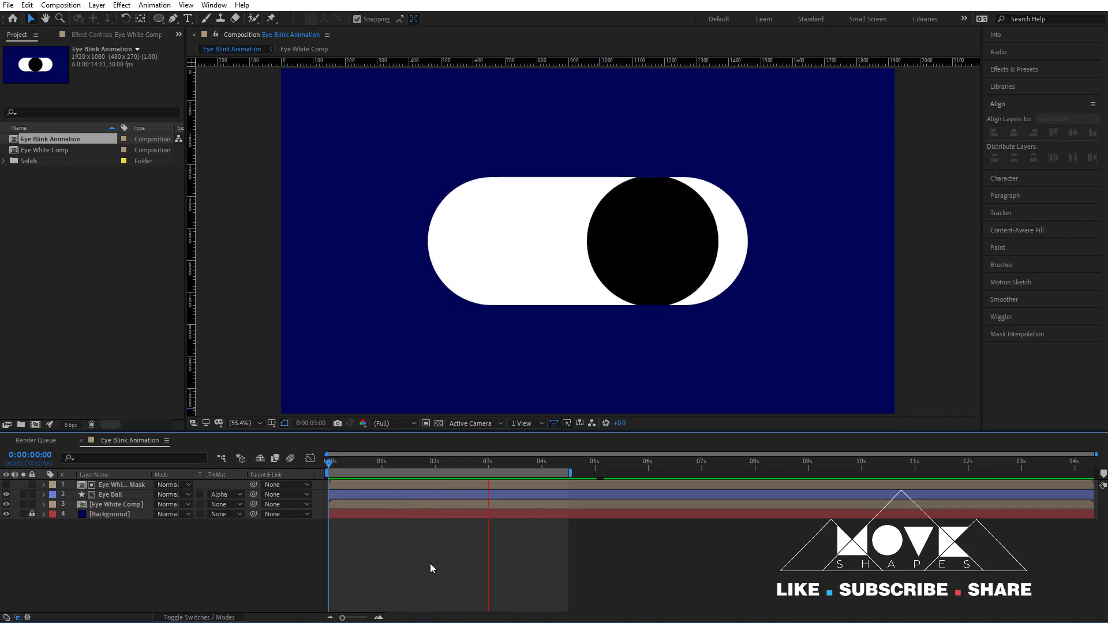
key(space)
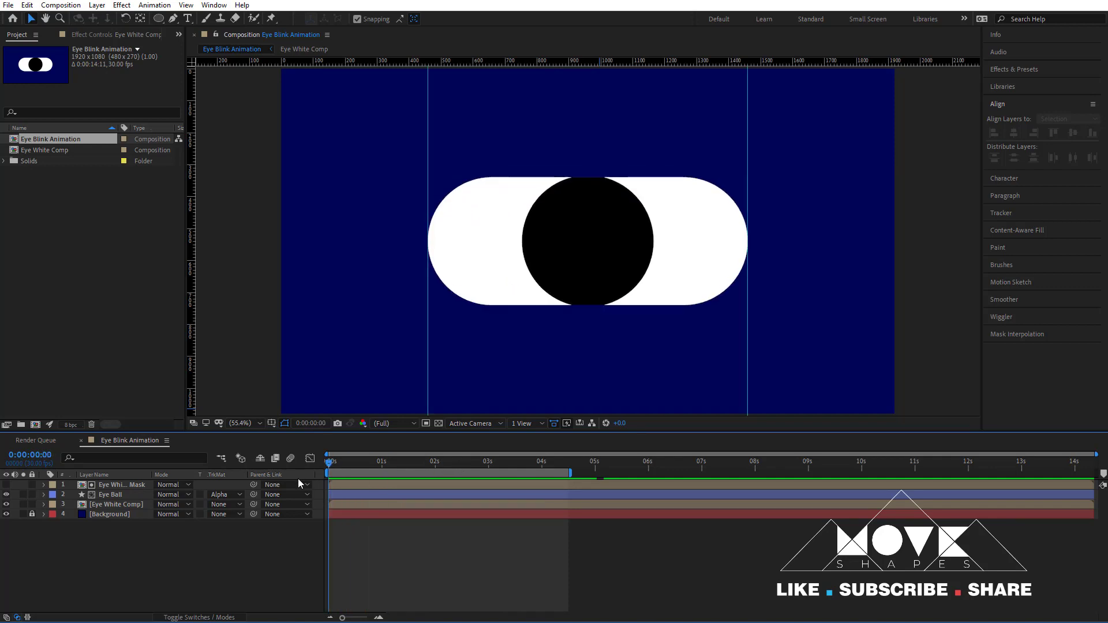
- Lock the Eye White Comp Mask and Eye White Comp layers, and check Eye Ball by hiding and showing it
click(31, 485)
click(32, 504)
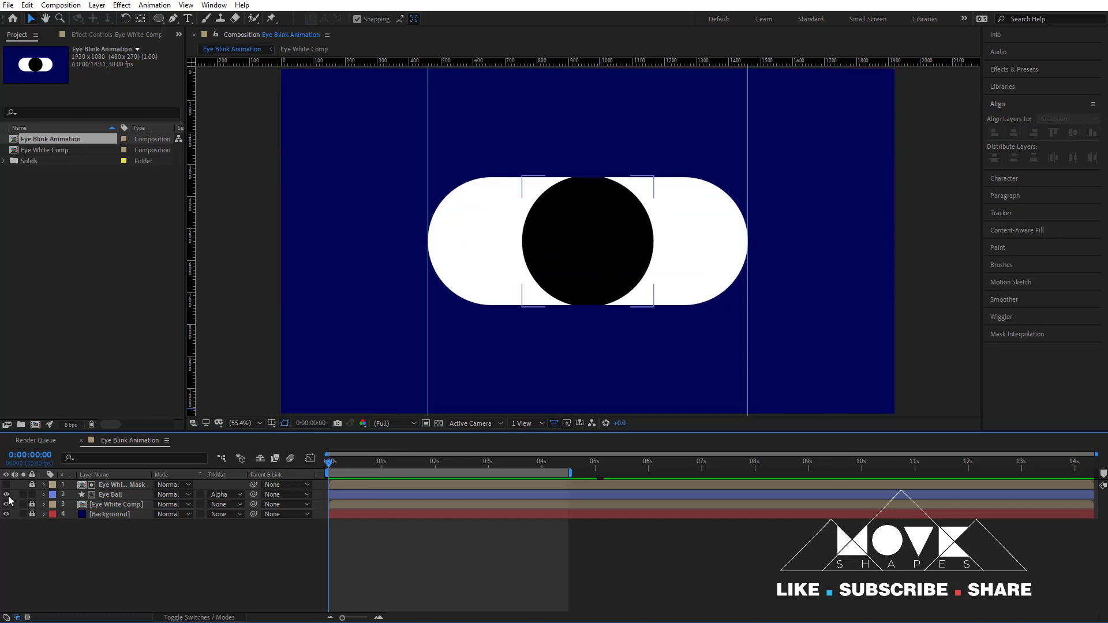
click(6, 494)
click(7, 495)
- Duplicate the Eye Ball layer and place the copy directly above Background
click(110, 495)
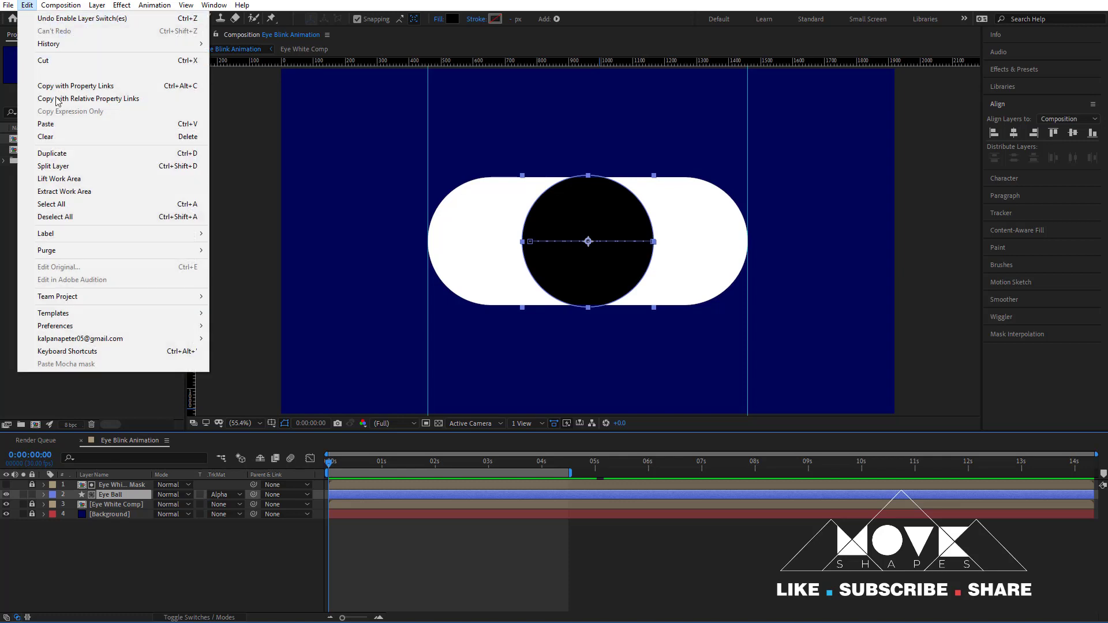
click(57, 153)
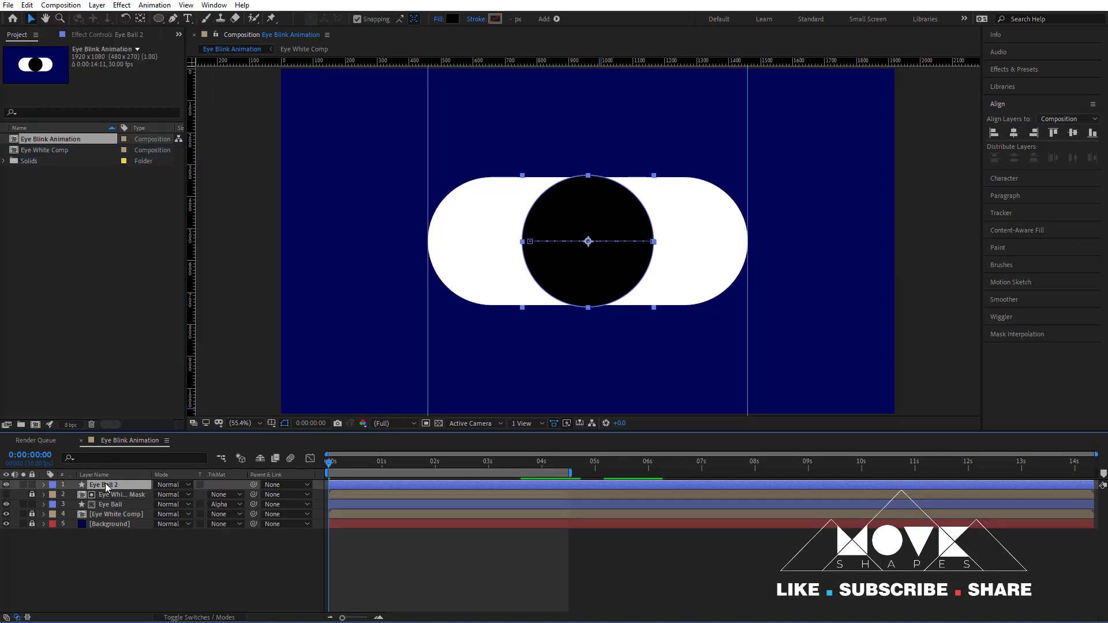
drag(106, 486, 107, 521)
- Set Eye Ball 2 to No Track Matte and remove all of its Position keyframes
click(225, 514)
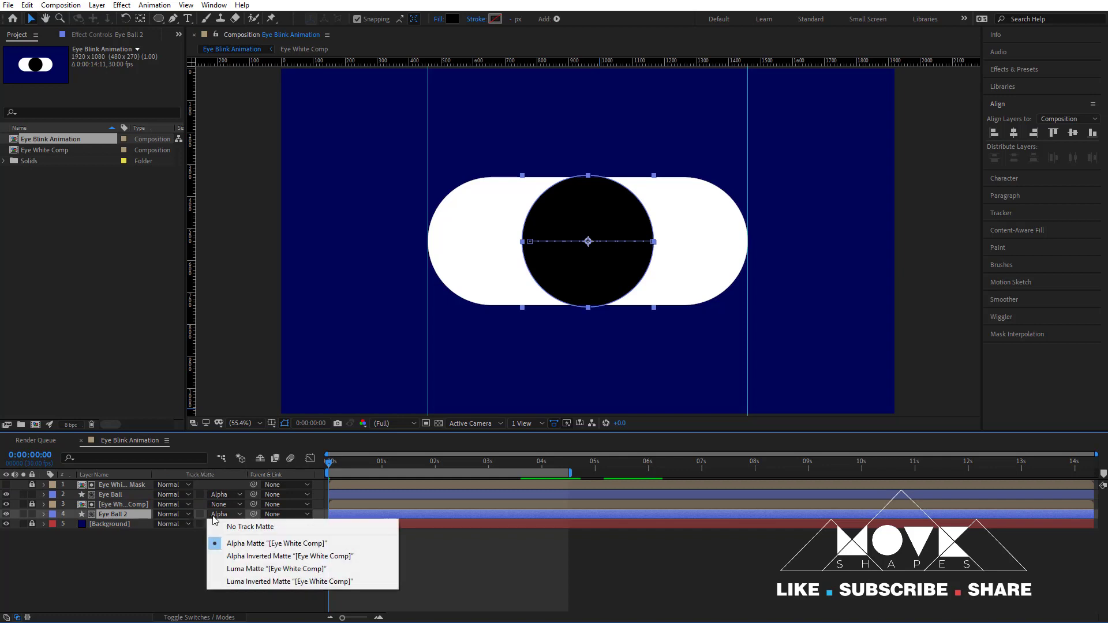
click(237, 525)
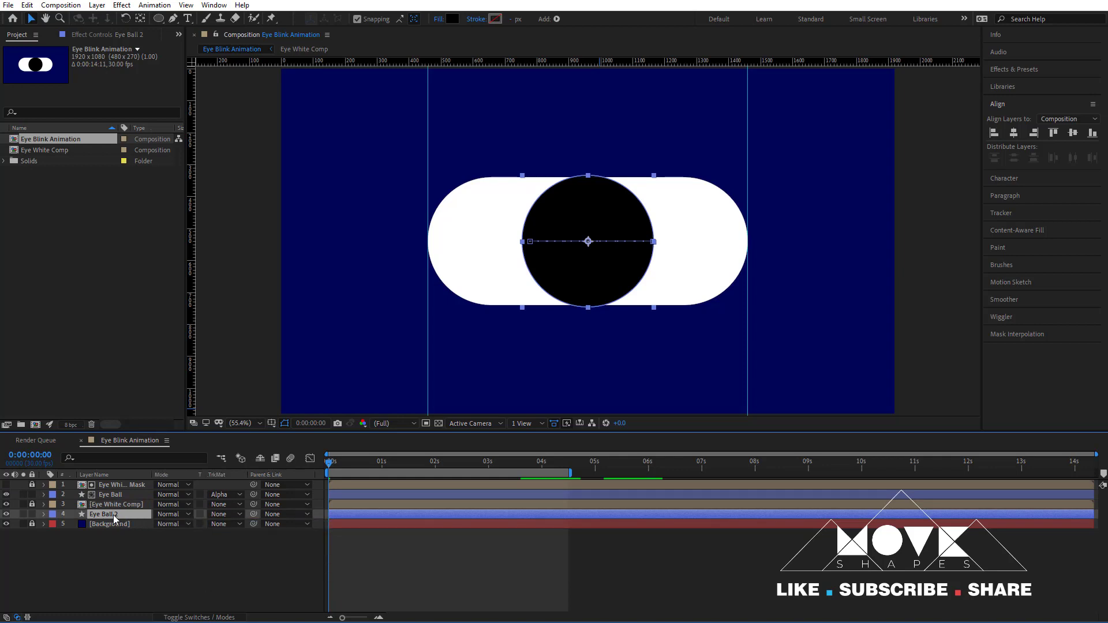
key(u)
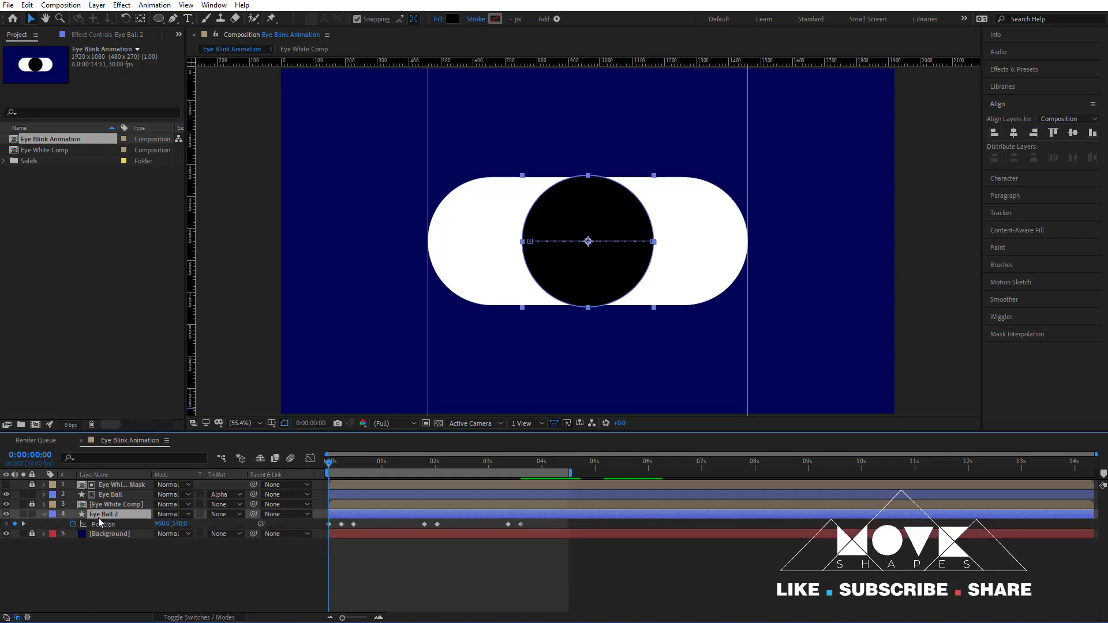
click(73, 526)
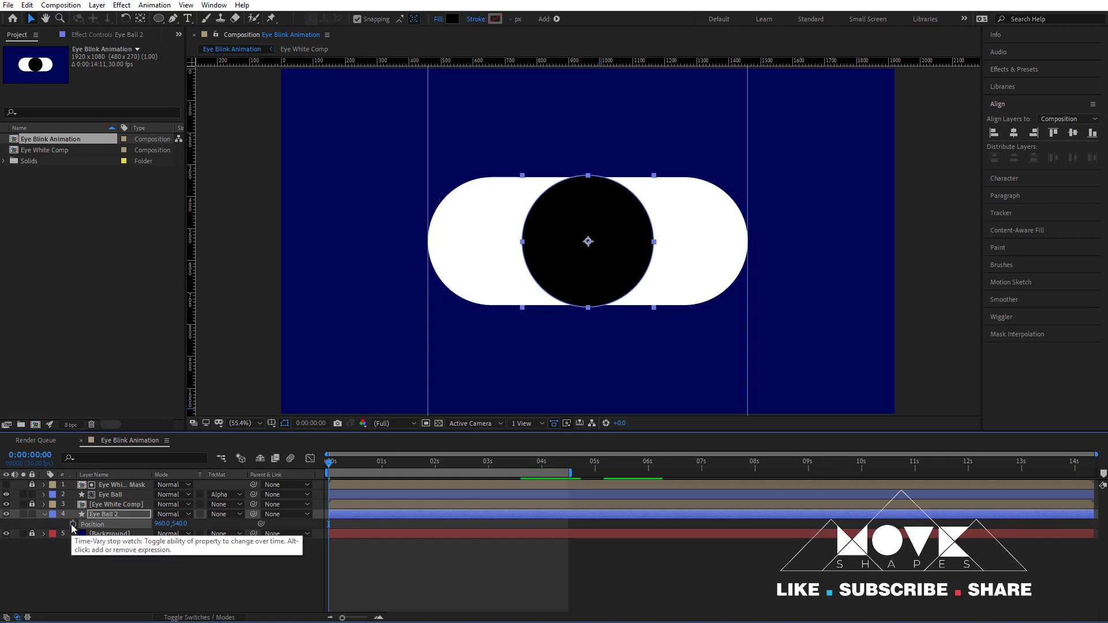
- Scale Eye Ball 2 up to 243% so the circle spans the eye's full width between the guides
click(103, 516)
key(s)
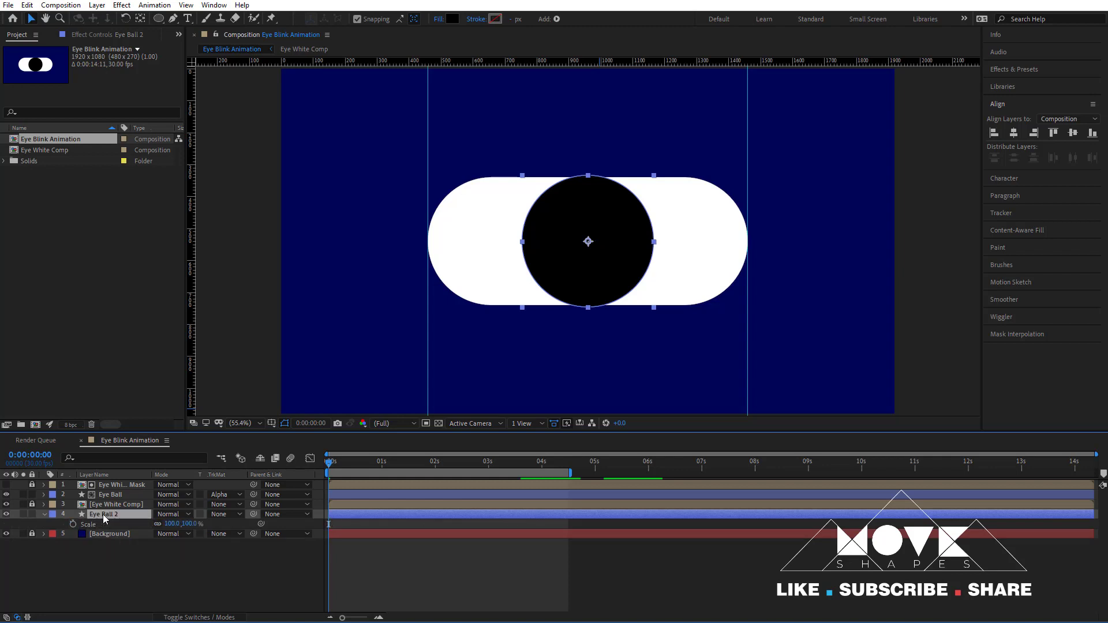
drag(172, 523, 270, 521)
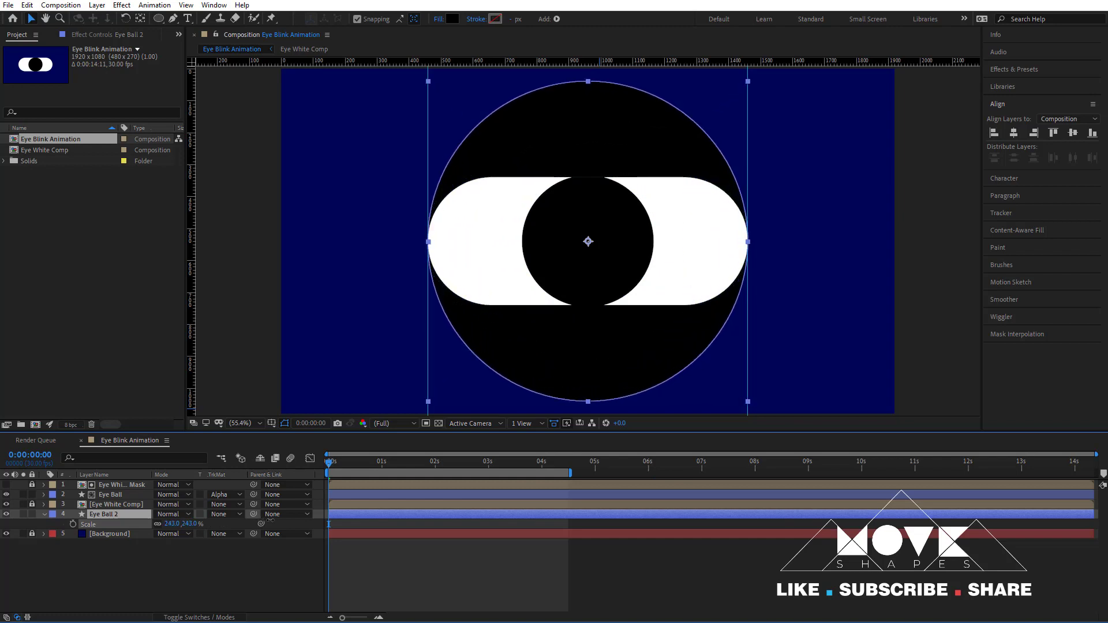
key(Return)
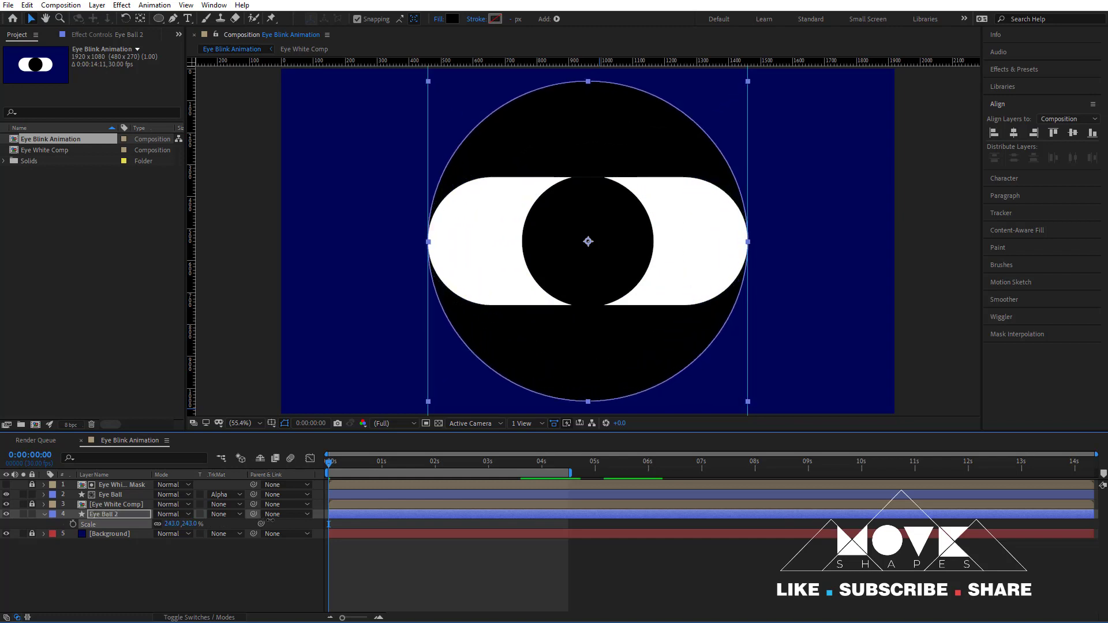
click(44, 515)
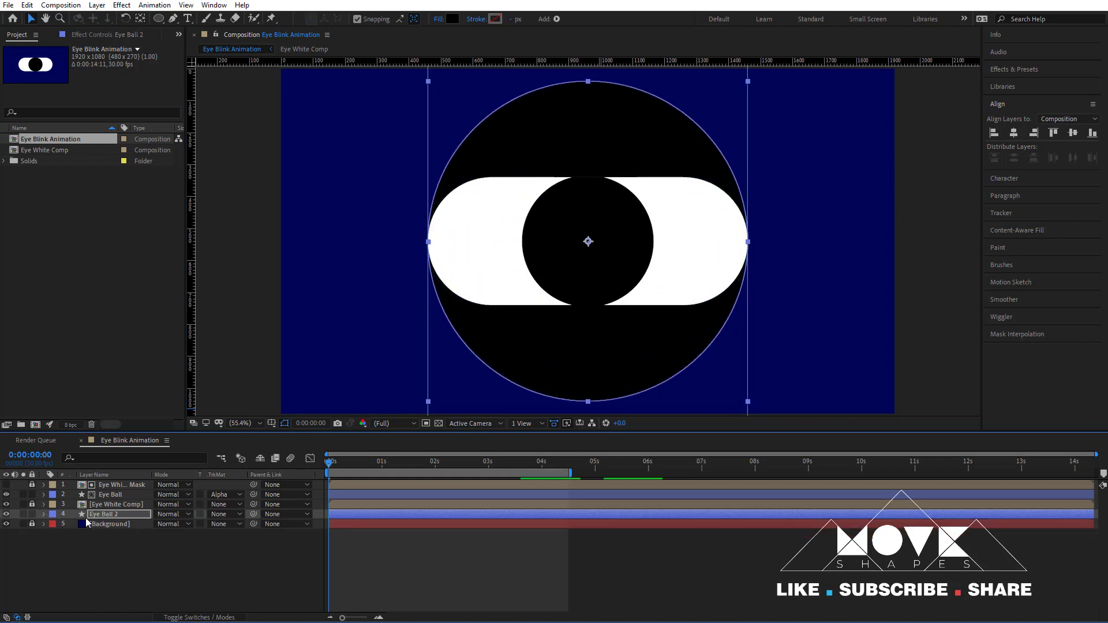
- Change the fill of the Eye Ball 2 circle to dark purple 230151 and preview the animation
click(450, 20)
drag(973, 183, 961, 229)
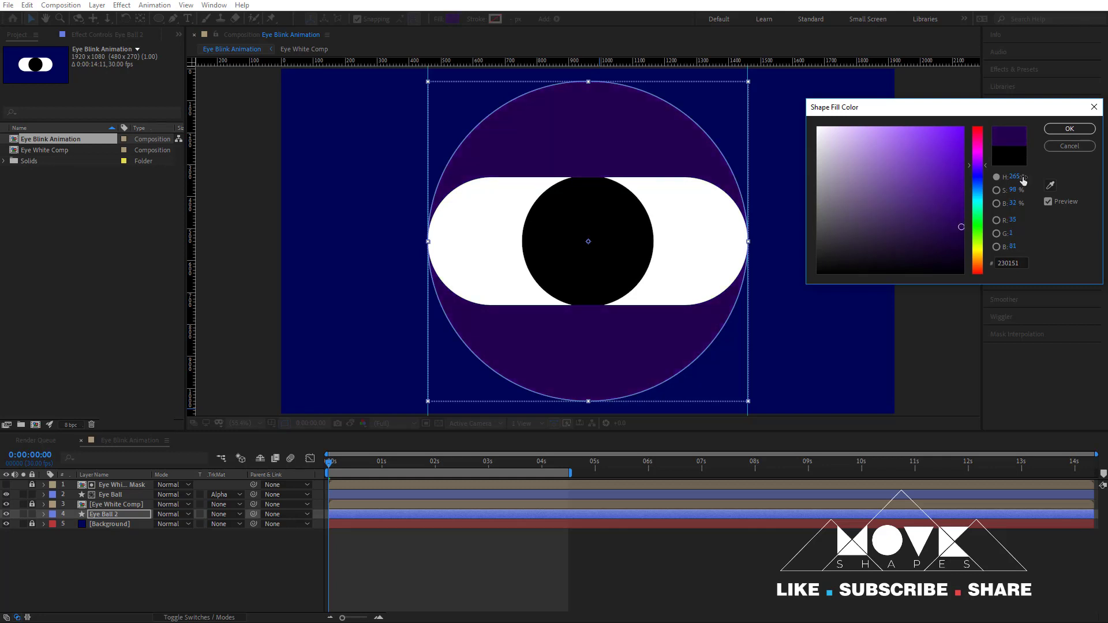
click(1069, 128)
click(622, 577)
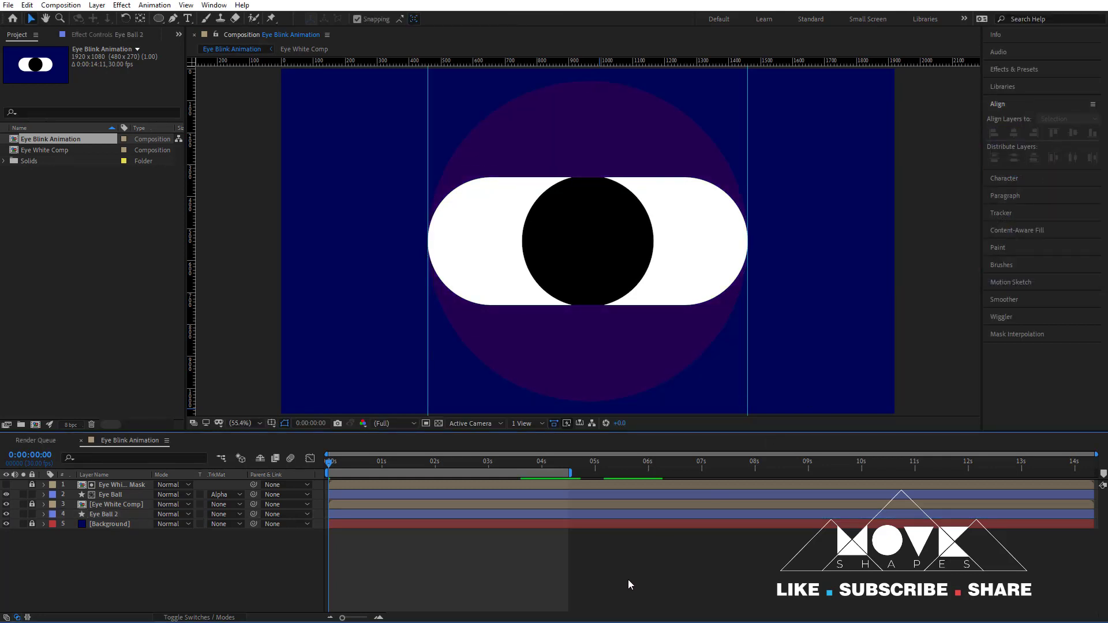
key(space)
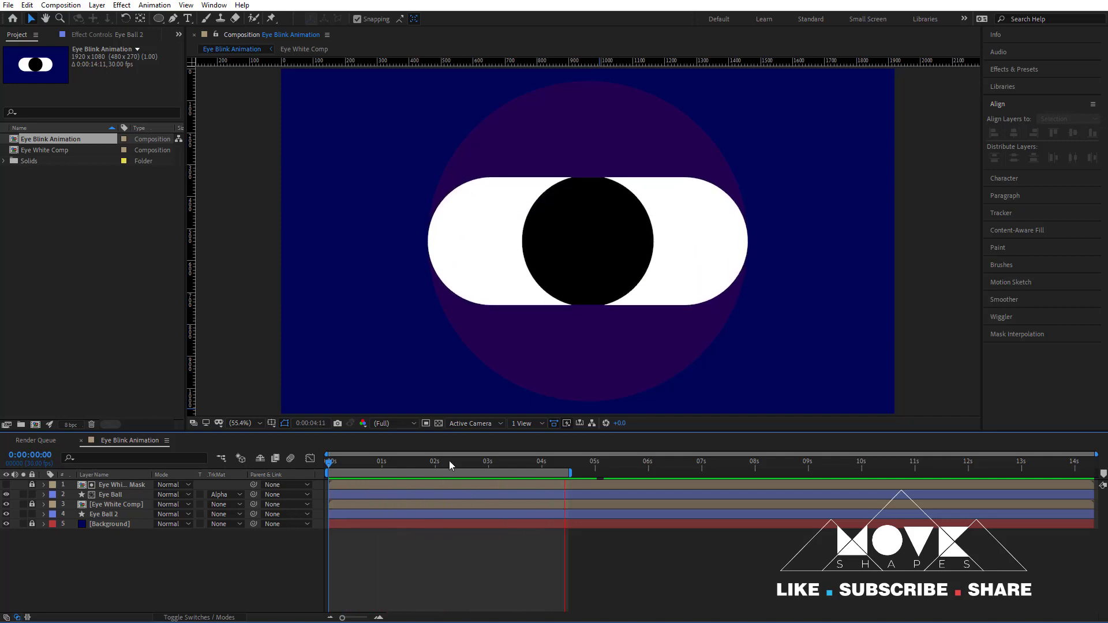
key(space)
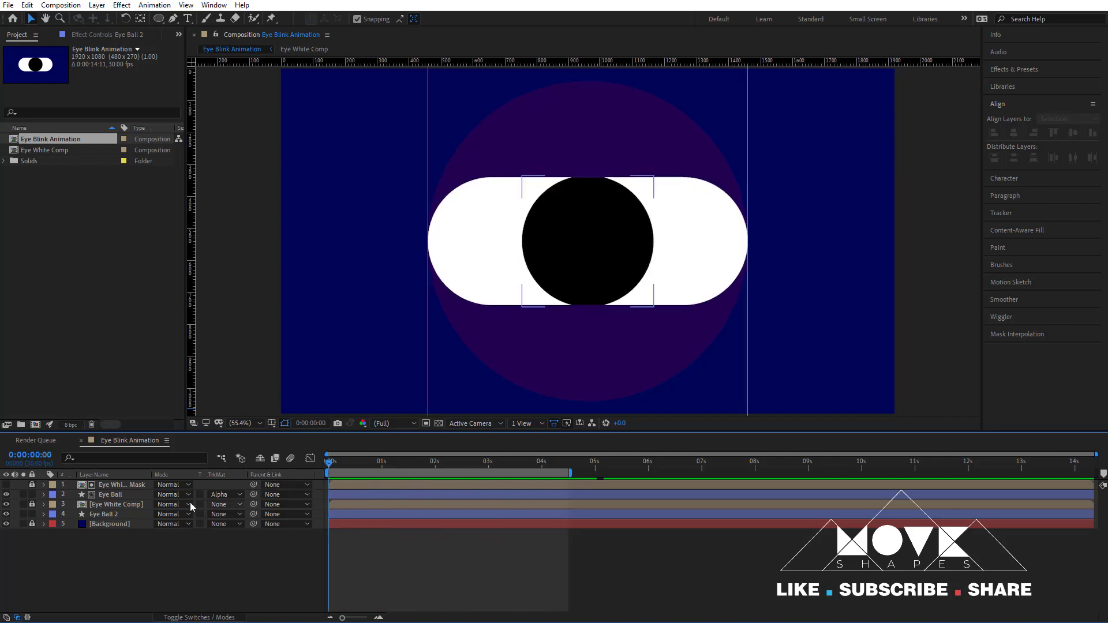
- Unlock the Eye White Comp Mask and Eye White Comp layers, and pre-compose all four layers above Background as "Eye Right"
click(32, 484)
click(31, 504)
click(115, 484)
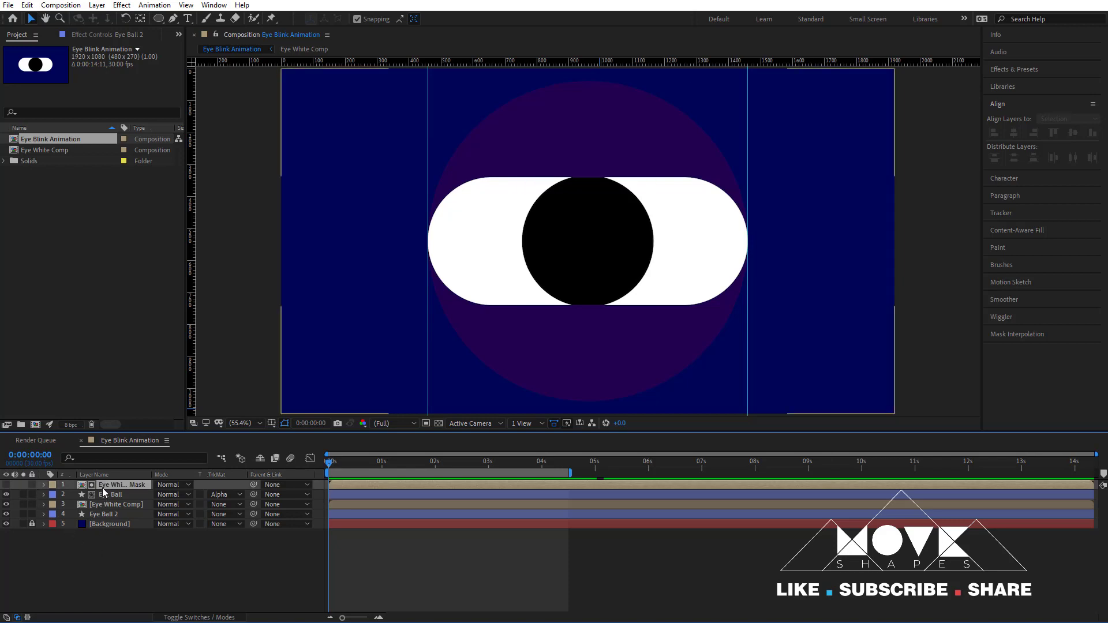
shift+click(104, 514)
right_click(393, 507)
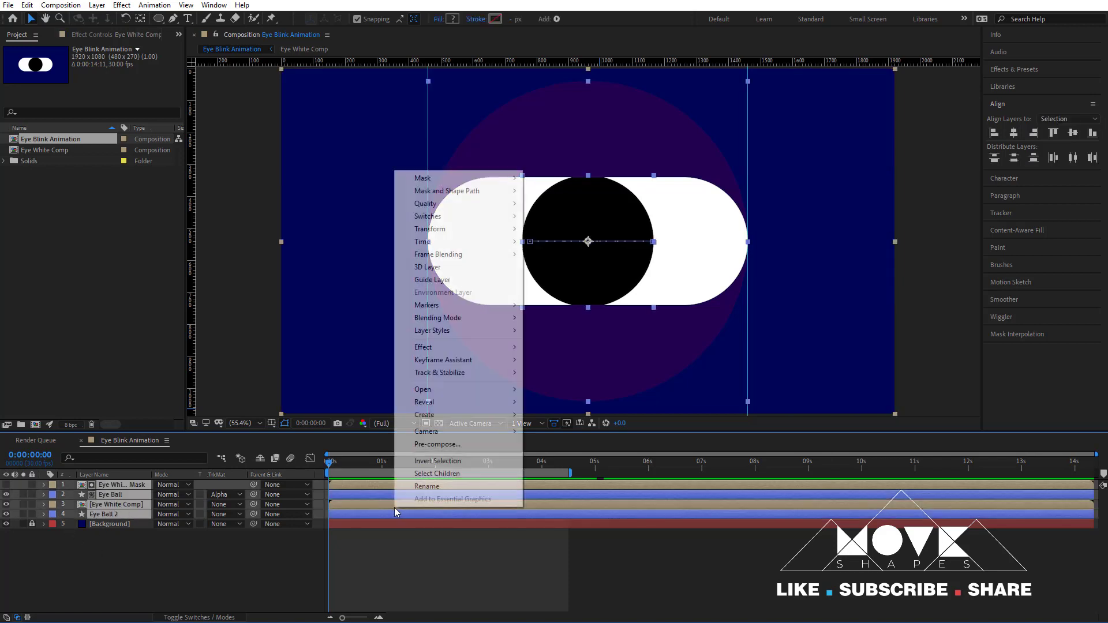
click(422, 448)
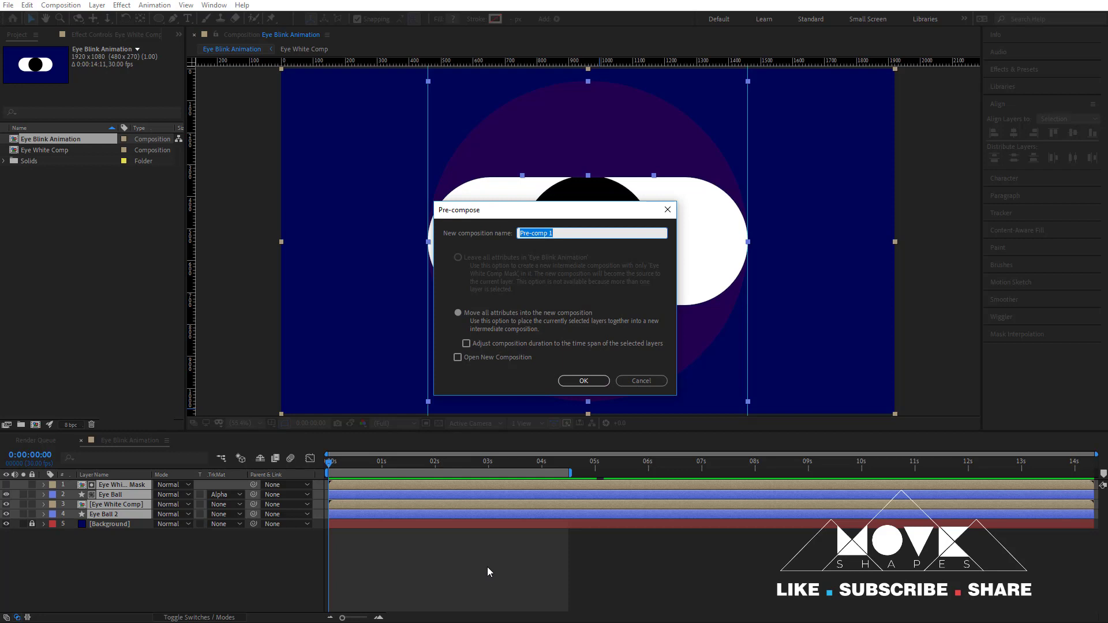
text(Eye Right)
key(Return)
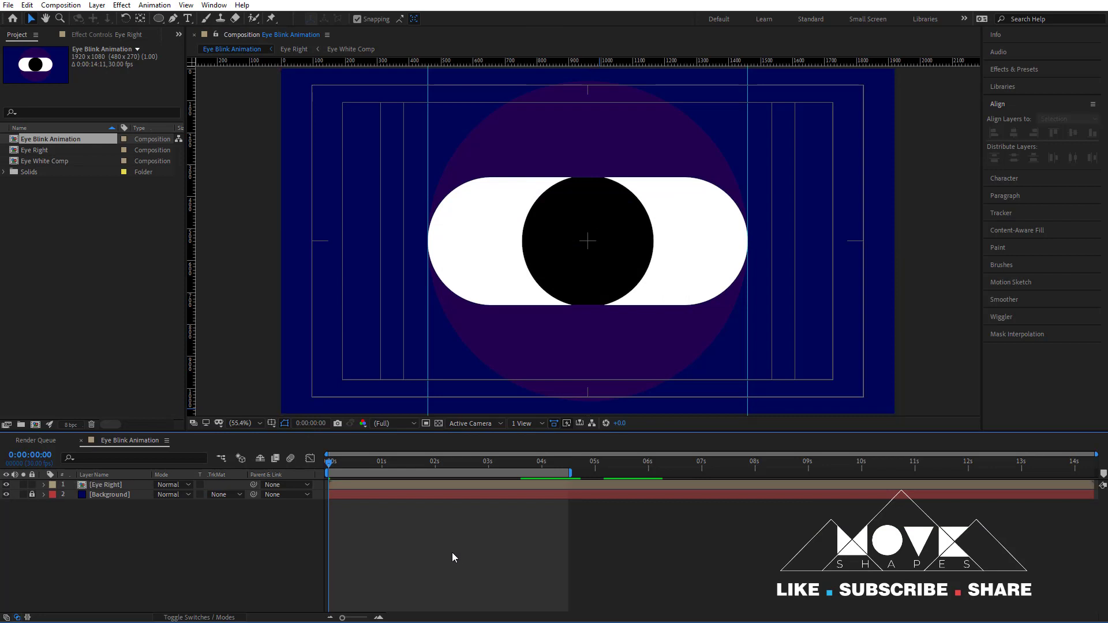
- Clear the composition view of the title/action safe overlay, both vertical guides and the rulers
click(271, 423)
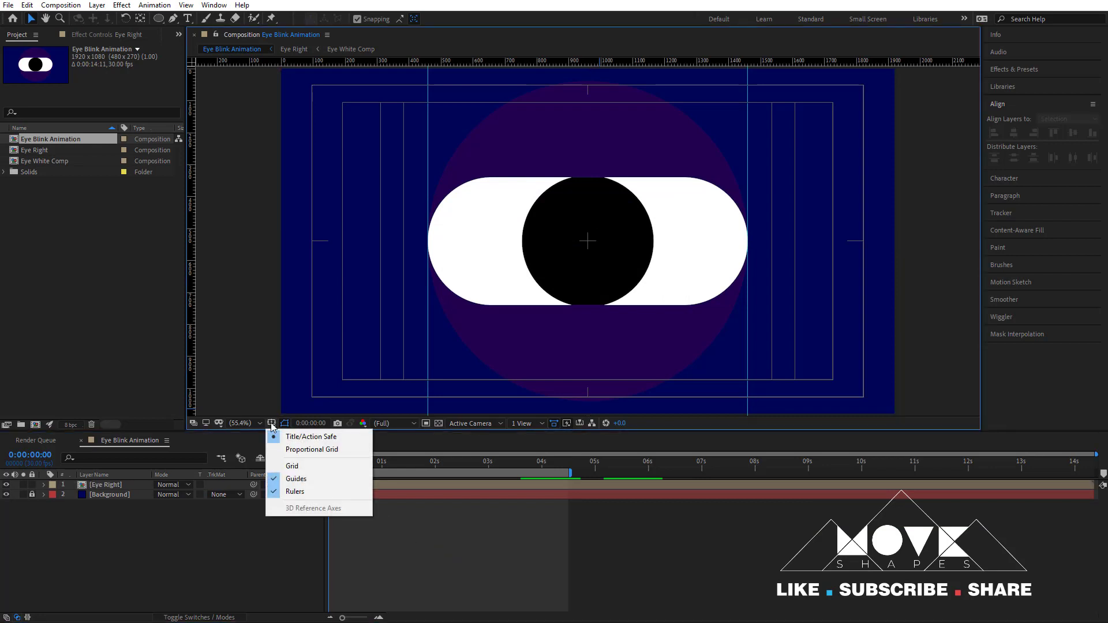
click(306, 439)
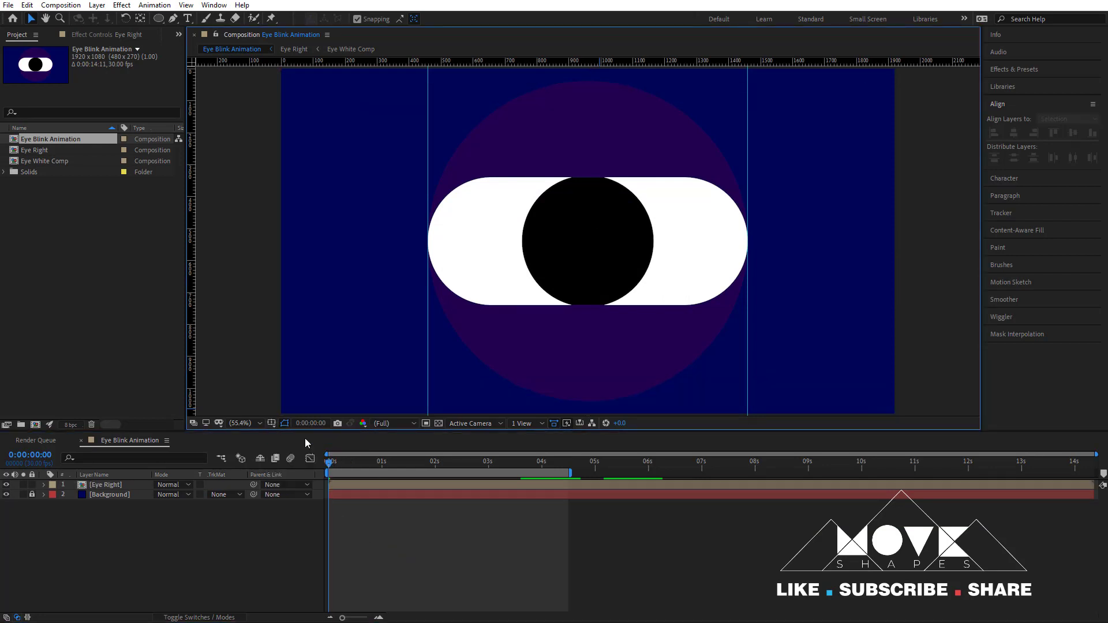
drag(427, 166, 190, 167)
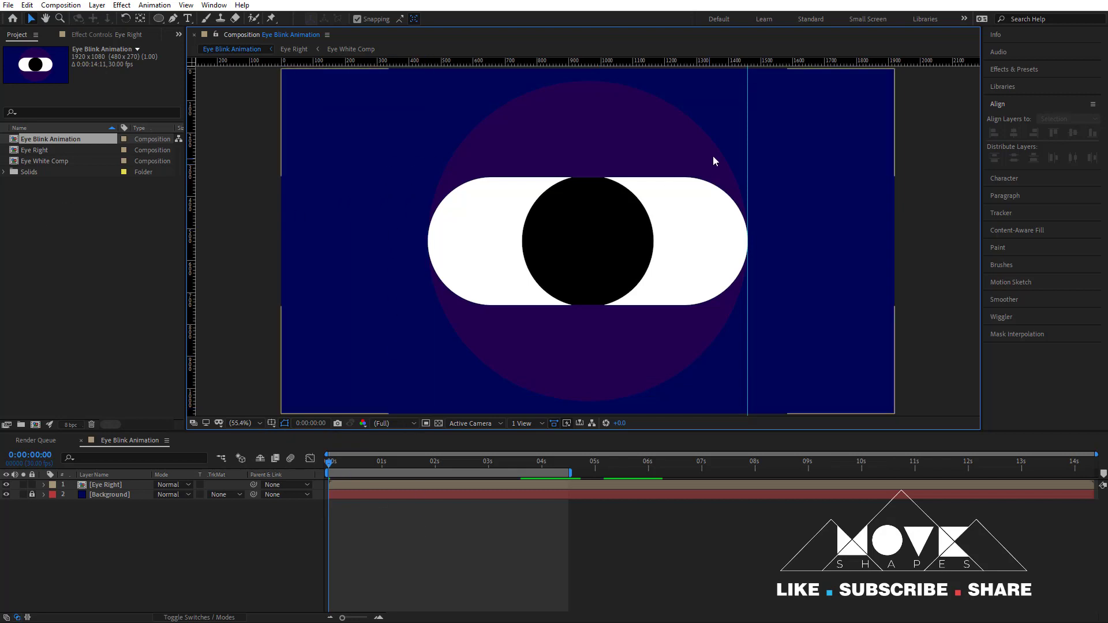
drag(747, 147, 994, 113)
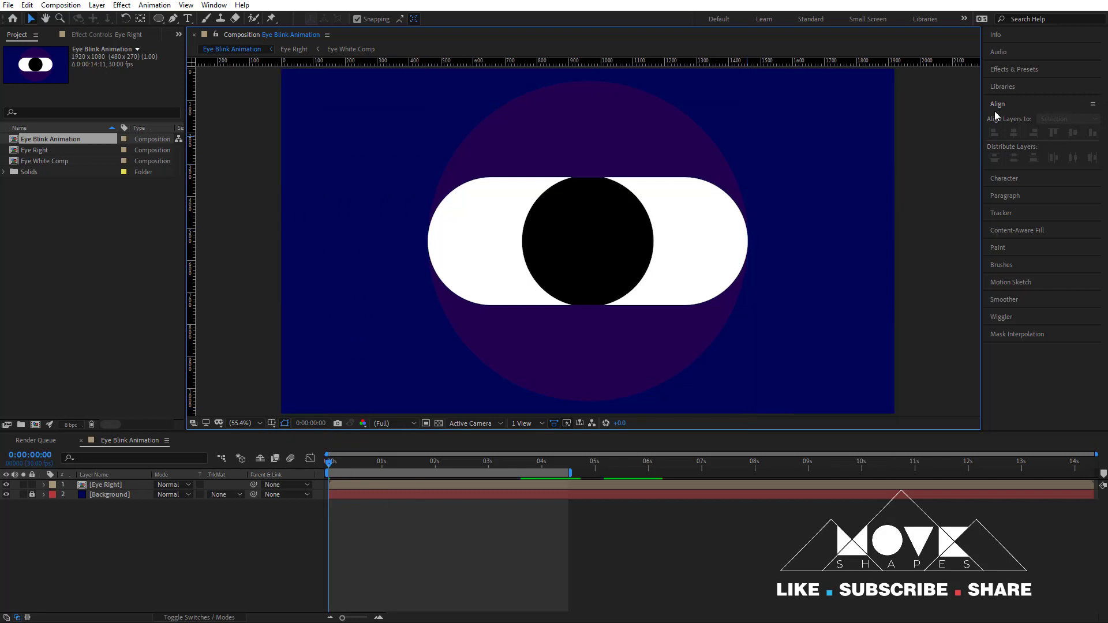
click(186, 6)
click(219, 110)
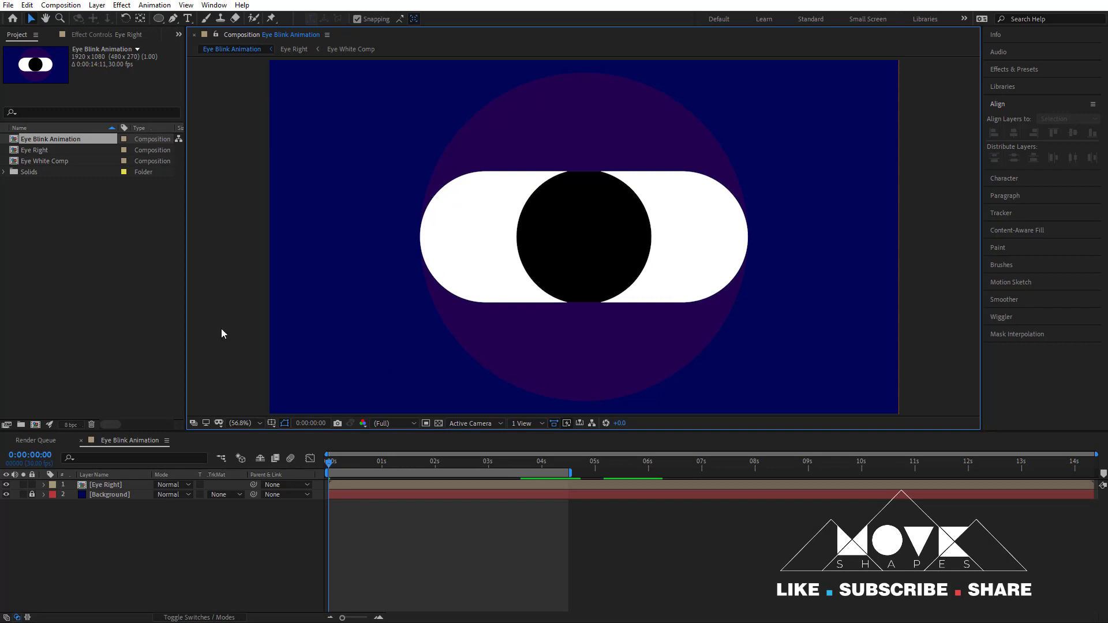
- Duplicate the Eye Right layer and spread the two copies apart horizontally, one in each half of the frame
click(94, 486)
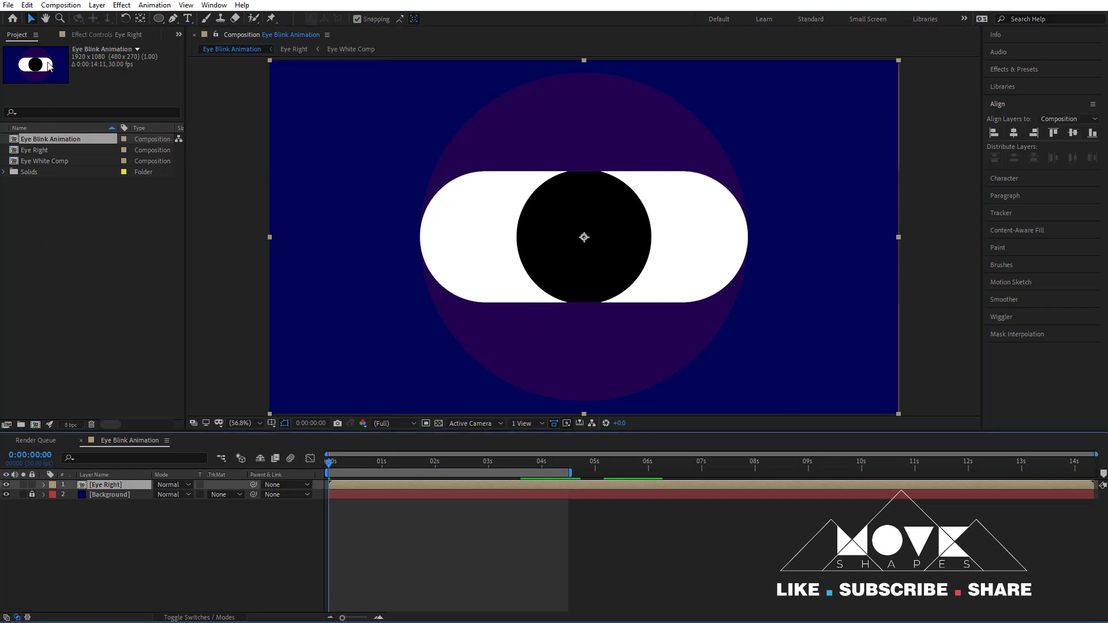
click(27, 6)
click(58, 154)
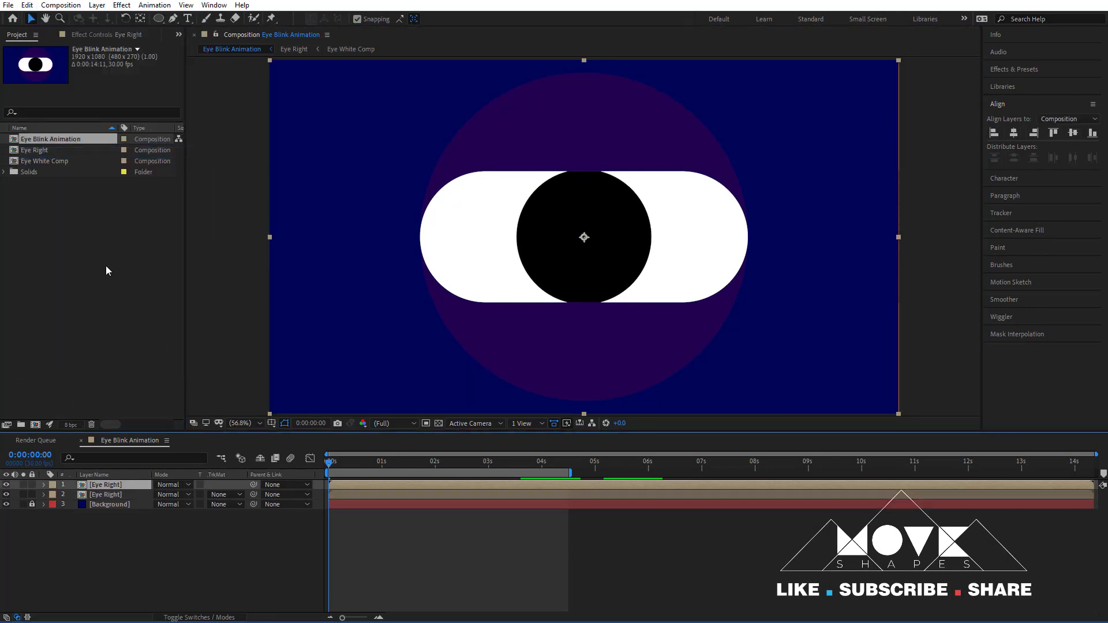
drag(524, 250, 674, 262)
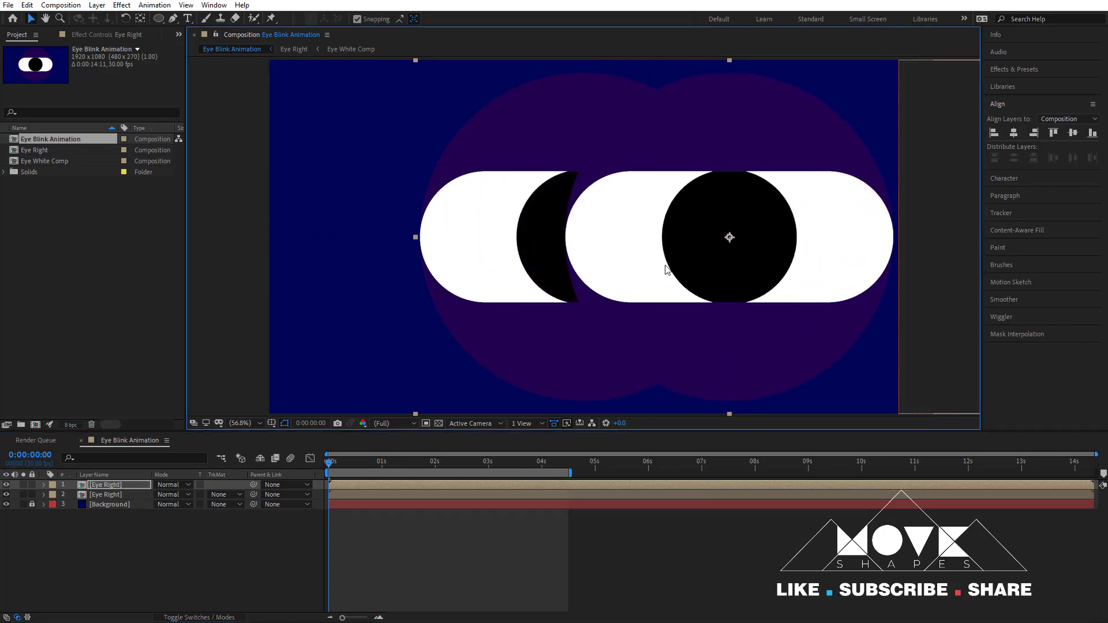
click(382, 493)
drag(509, 314, 358, 322)
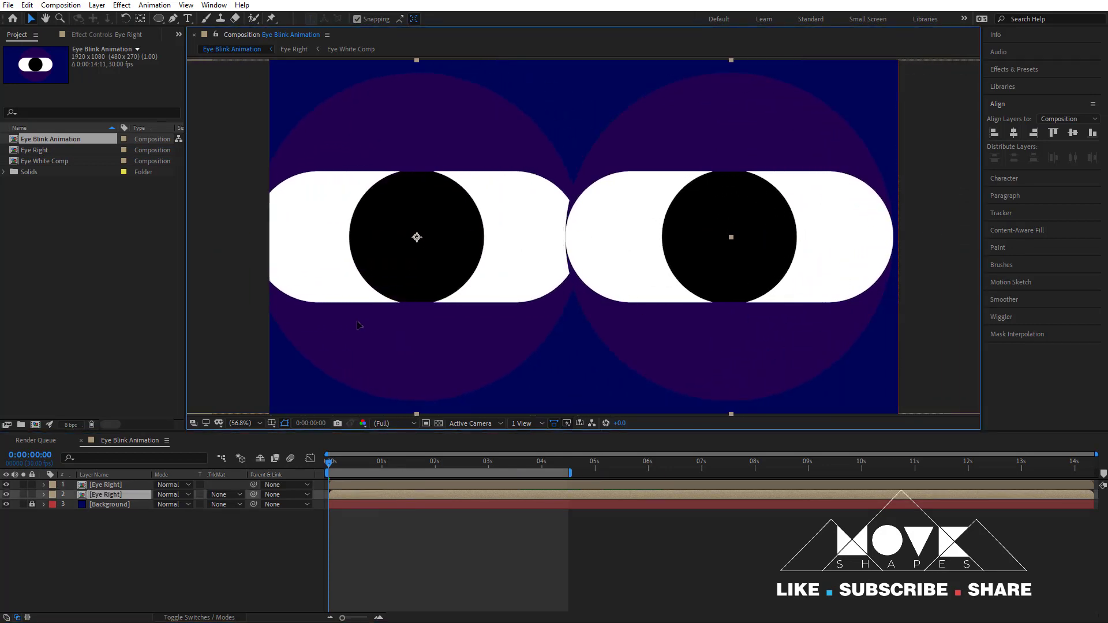
- Scale both Eye Right layers down to 80% and preview the two eyes blinking together
click(344, 482)
shift+click(341, 494)
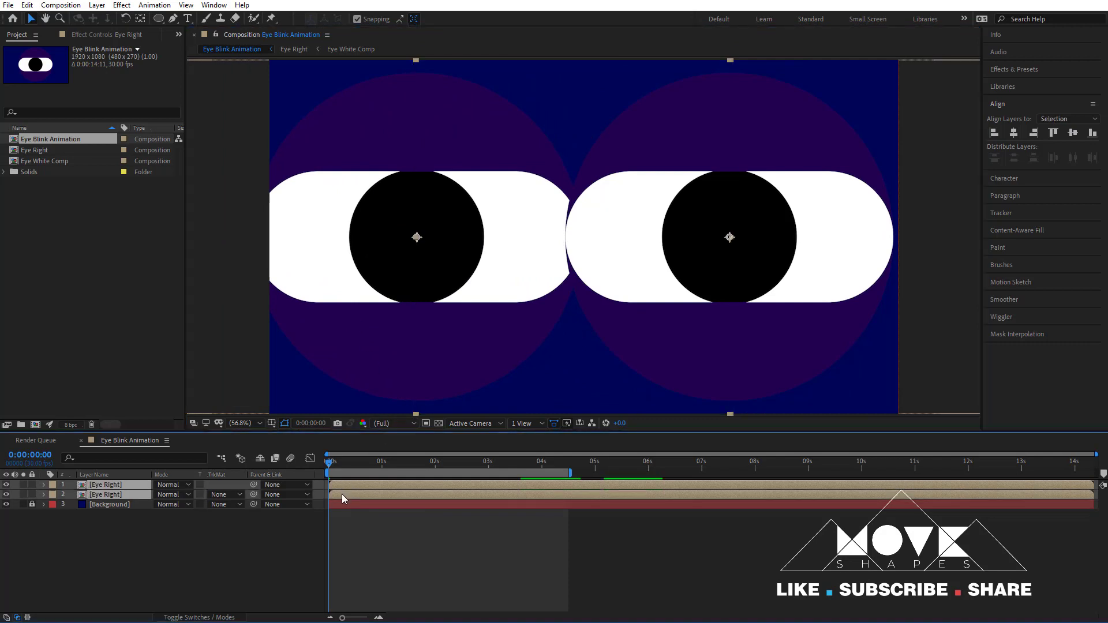
key(s)
click(190, 494)
text(90)
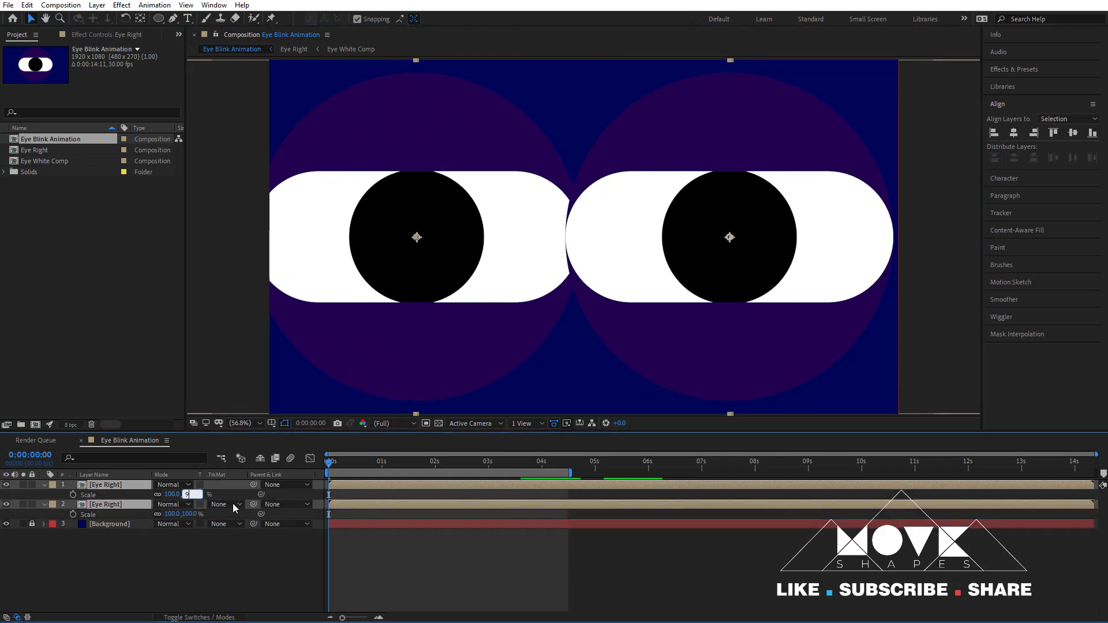
key(Return)
click(186, 495)
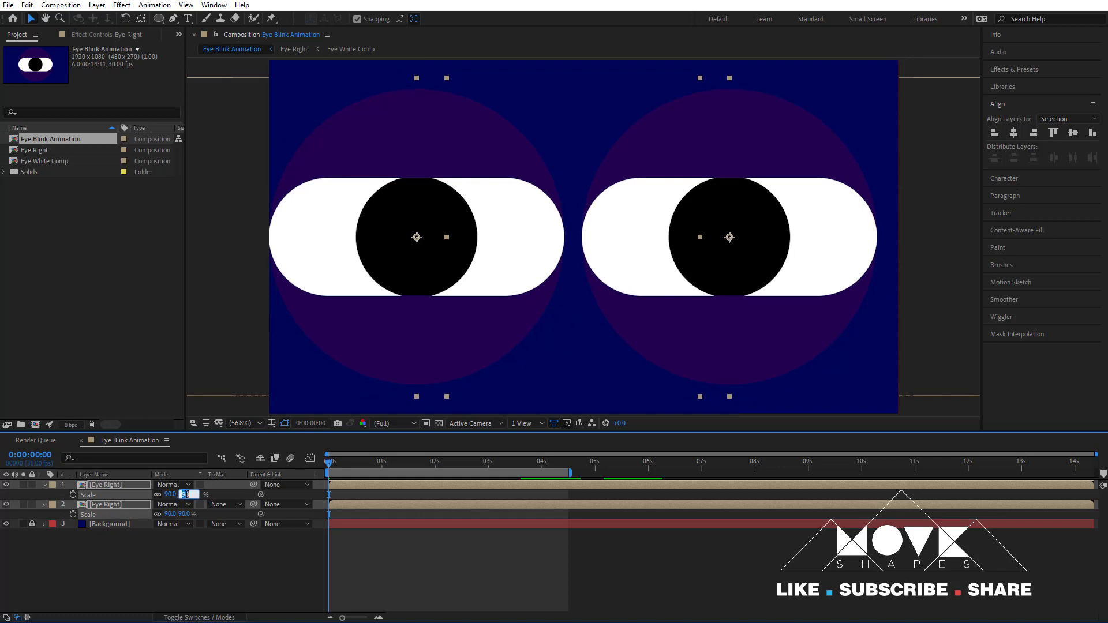
text(80)
key(Return)
click(399, 579)
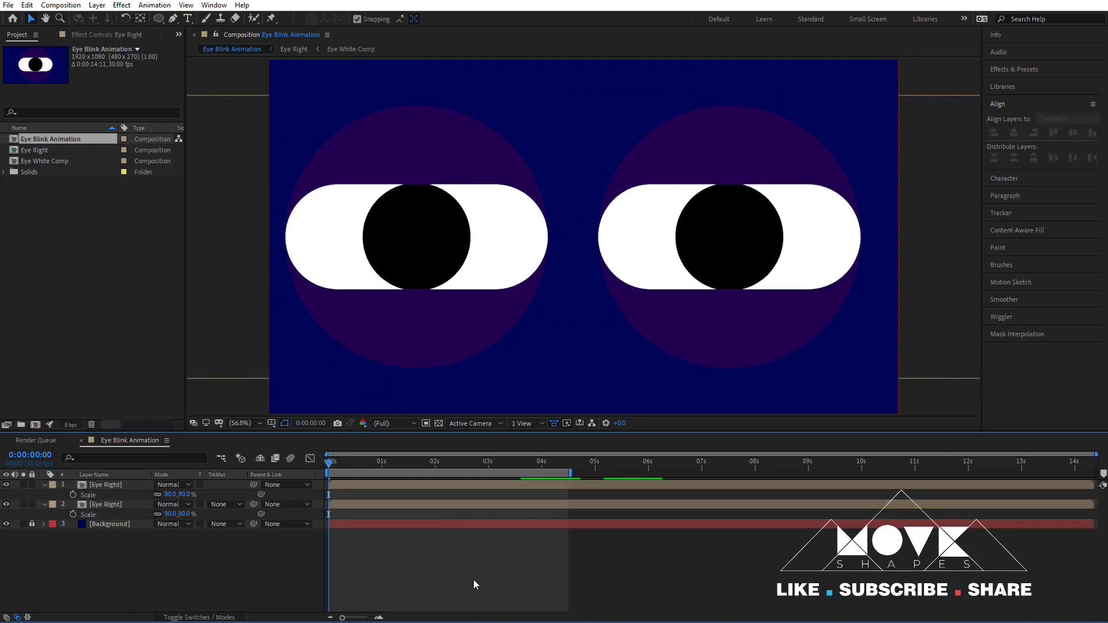
key(s)
key(space)
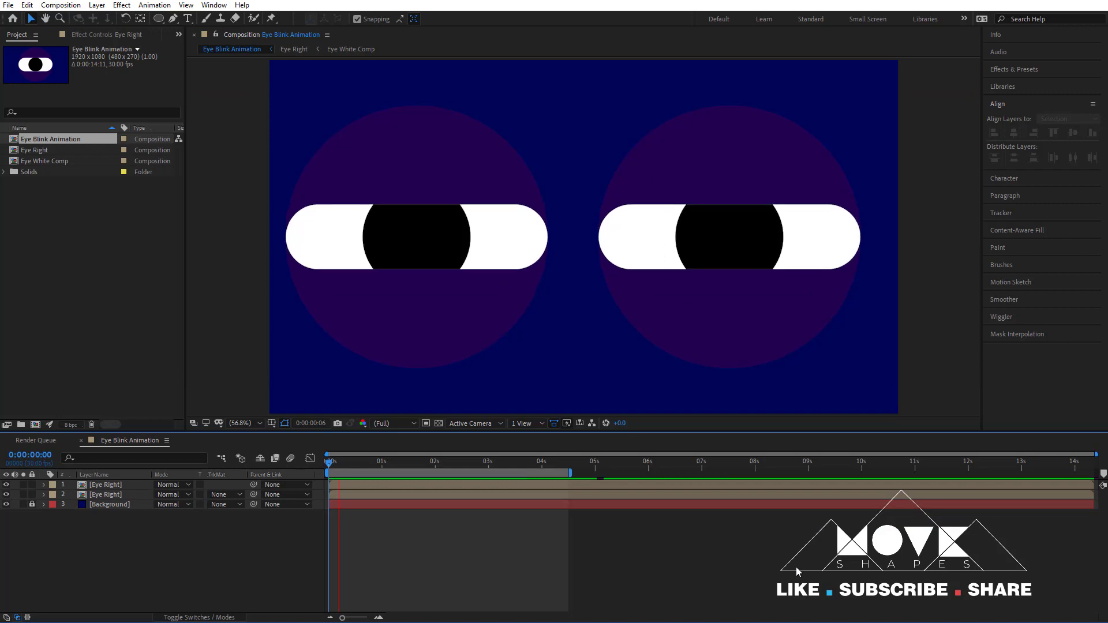
key(space)
- Inside the Eye Right composition, change the Eye Ball 2 circle's fill to a blue slightly brighter than the background
double_click(338, 496)
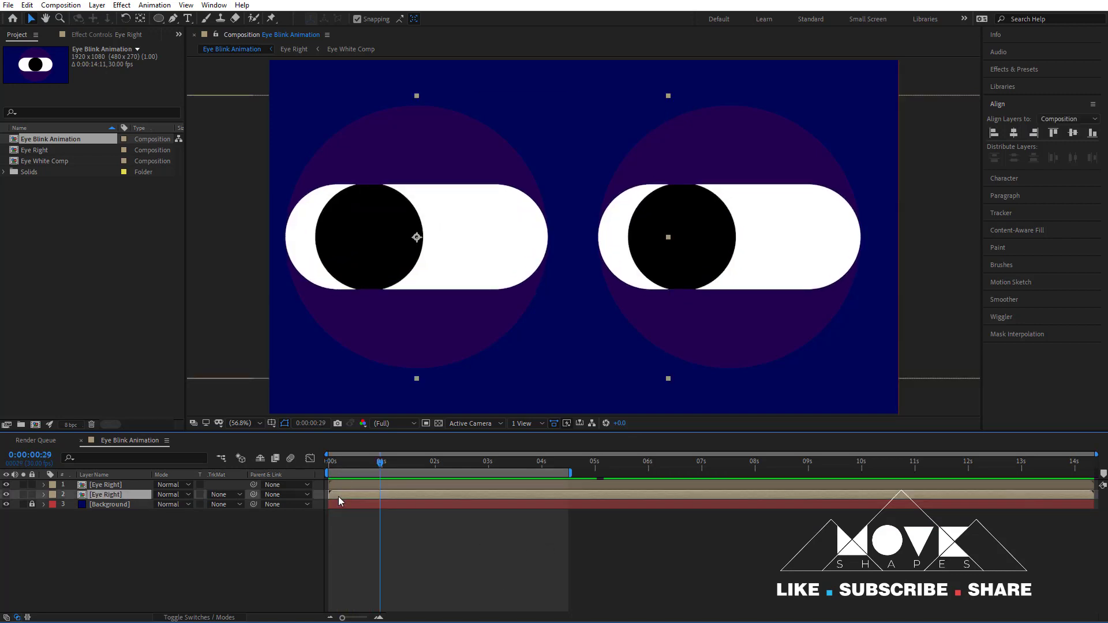
click(115, 511)
click(452, 18)
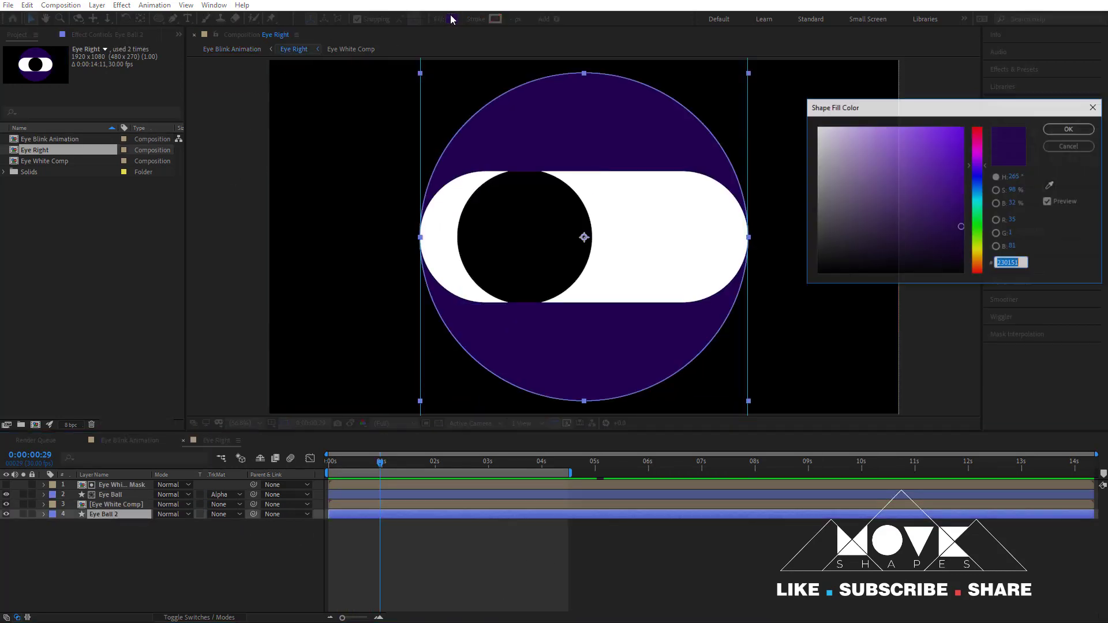
drag(983, 168, 985, 179)
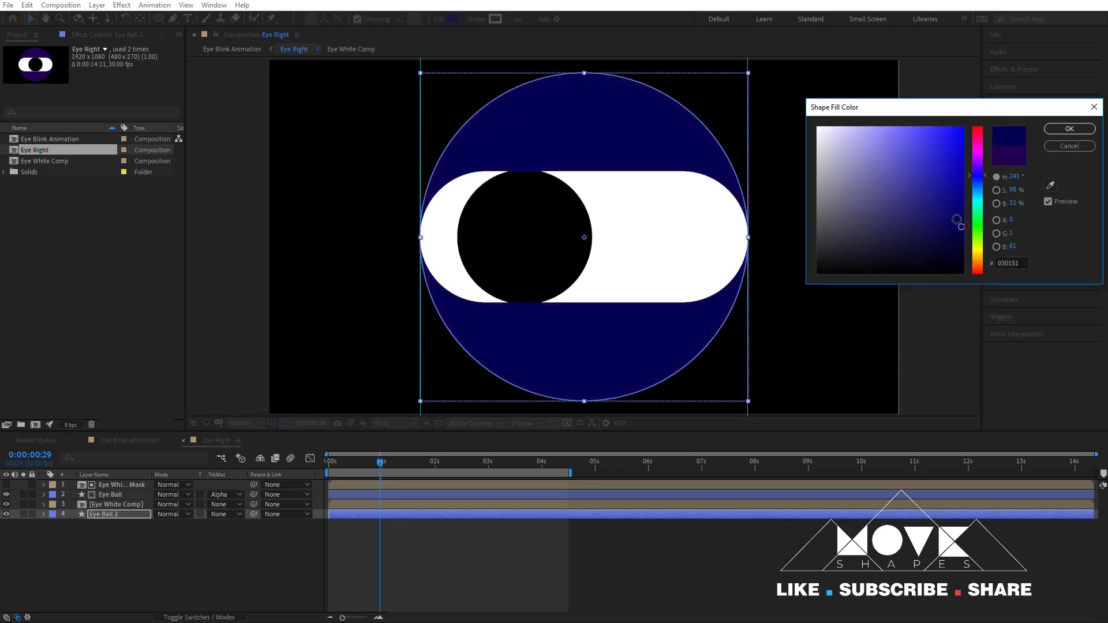
drag(959, 223, 960, 204)
click(1069, 129)
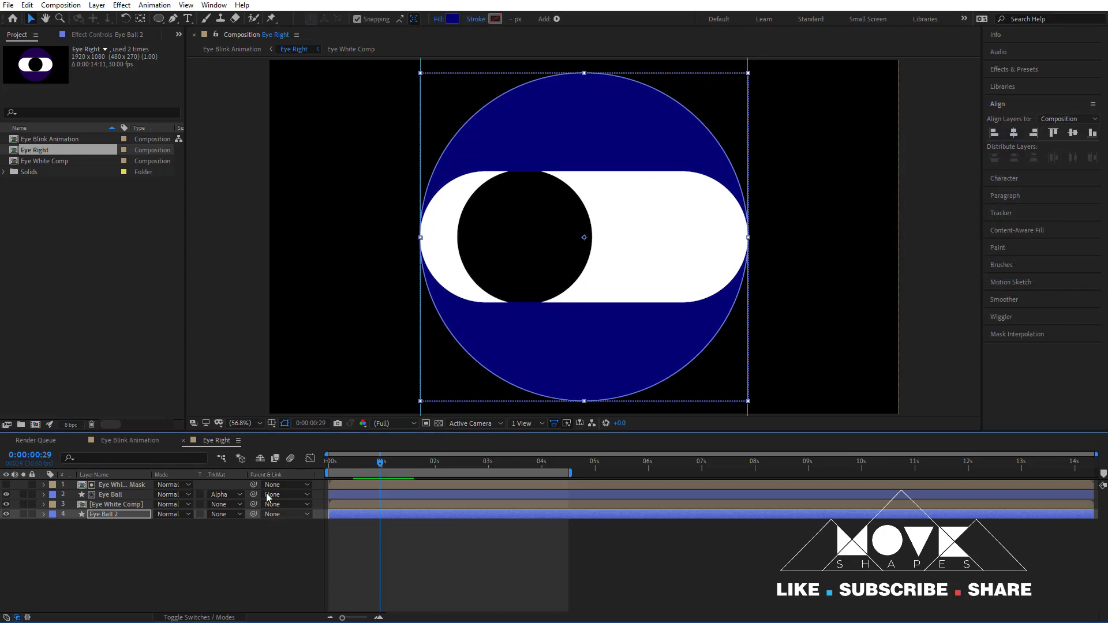
- Return to the Eye Blink Animation composition and preview the recolored eyes
click(130, 441)
click(736, 577)
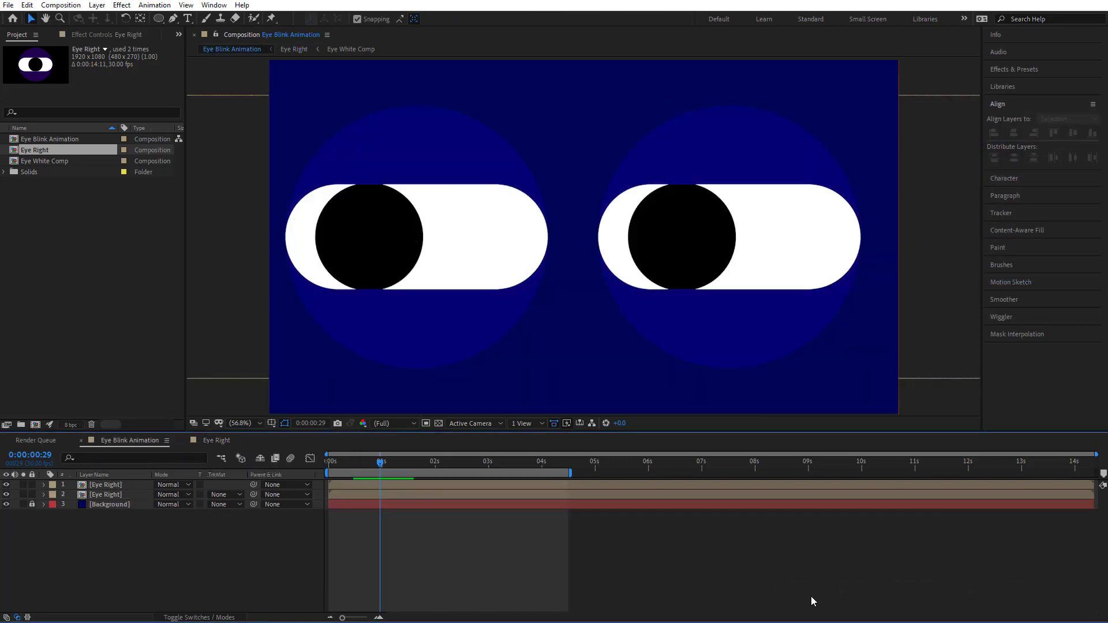
key(space)
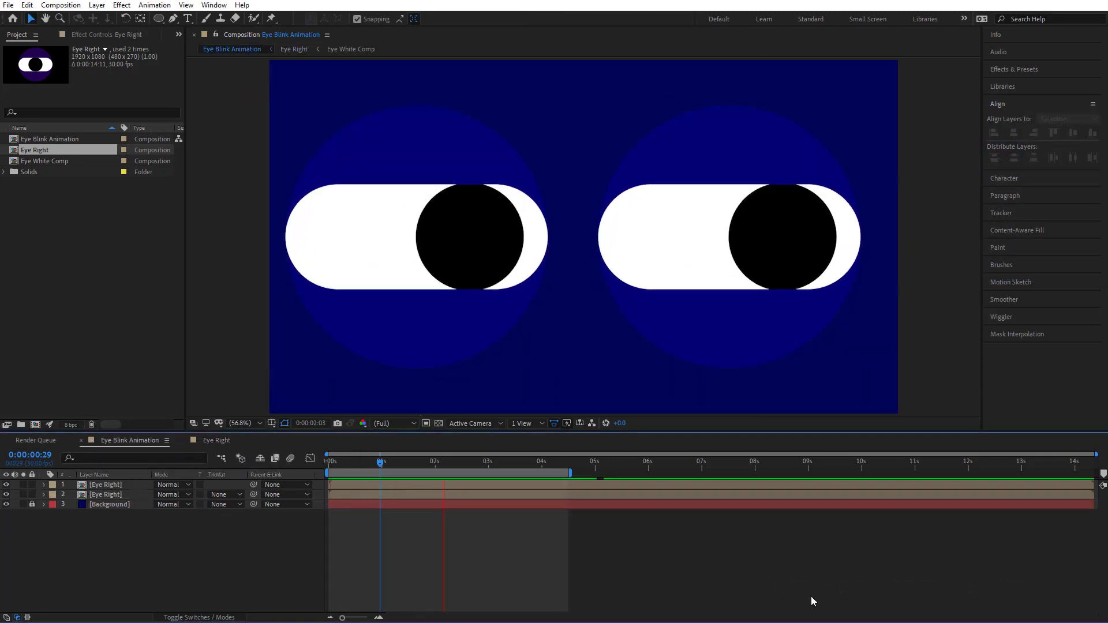